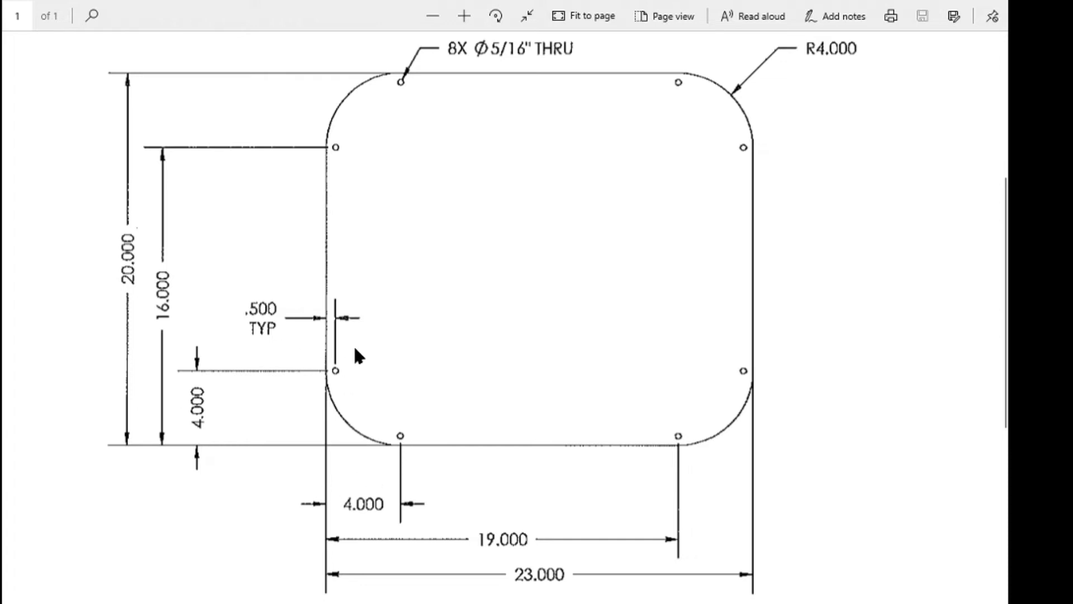
- Switch to VCarve Pro and accept the single-sided job setup of 23 by 20 inches, 0.25 inches thick
{"action": "key", "text": "alt+Tab"}
{"action": "key", "text": "alt+Tab"}
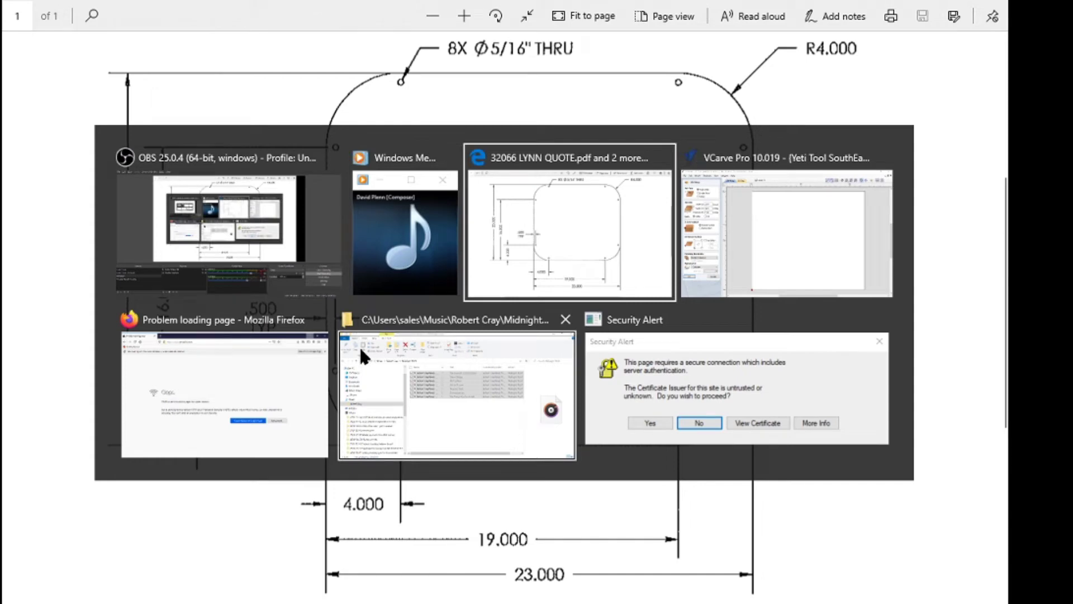
{"action": "key", "text": "alt+Tab"}
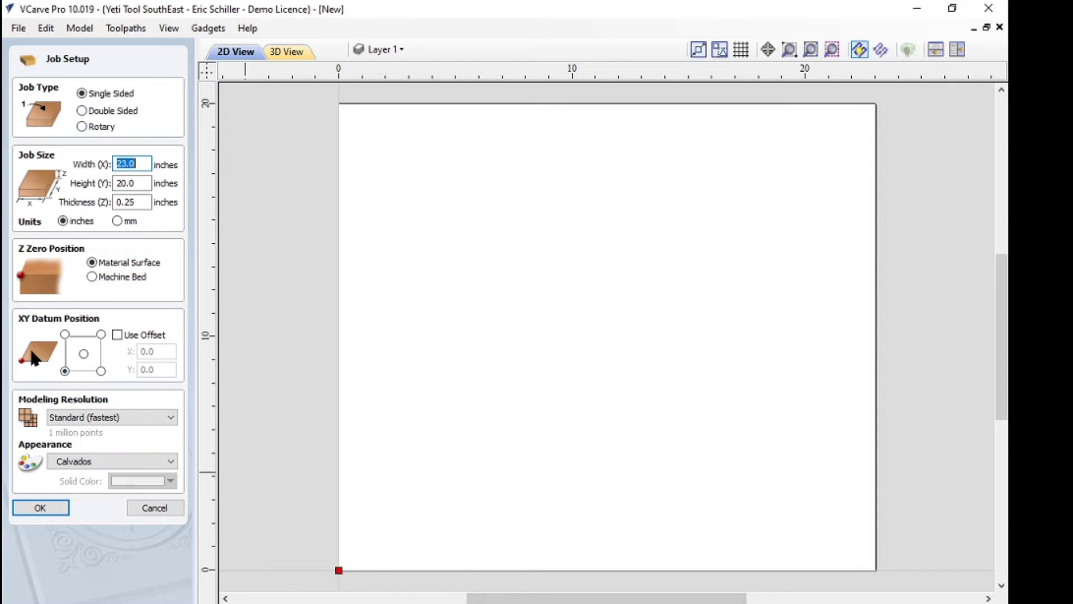
{"action": "left_click", "coordinate": [49, 503]}
- Create a square-cornered rectangle 23 inches wide and 20 inches high, anchored by its lower-left corner at X 0, Y 0
{"action": "scroll", "coordinate": [335, 434], "scroll_direction": "down", "scroll_amount": 1}
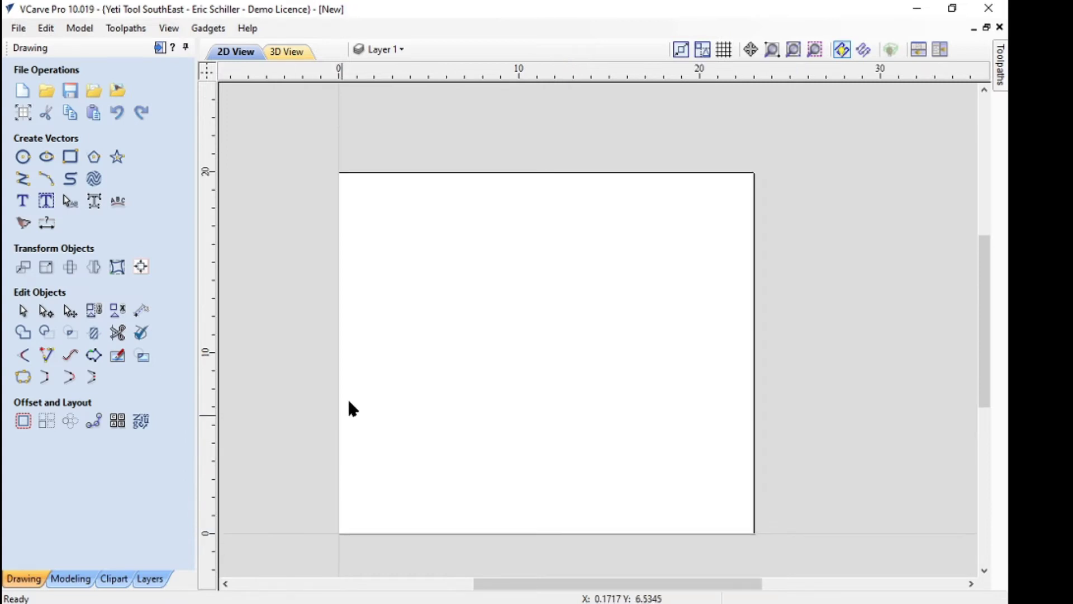
{"action": "scroll", "coordinate": [296, 562], "scroll_direction": "up", "scroll_amount": 2}
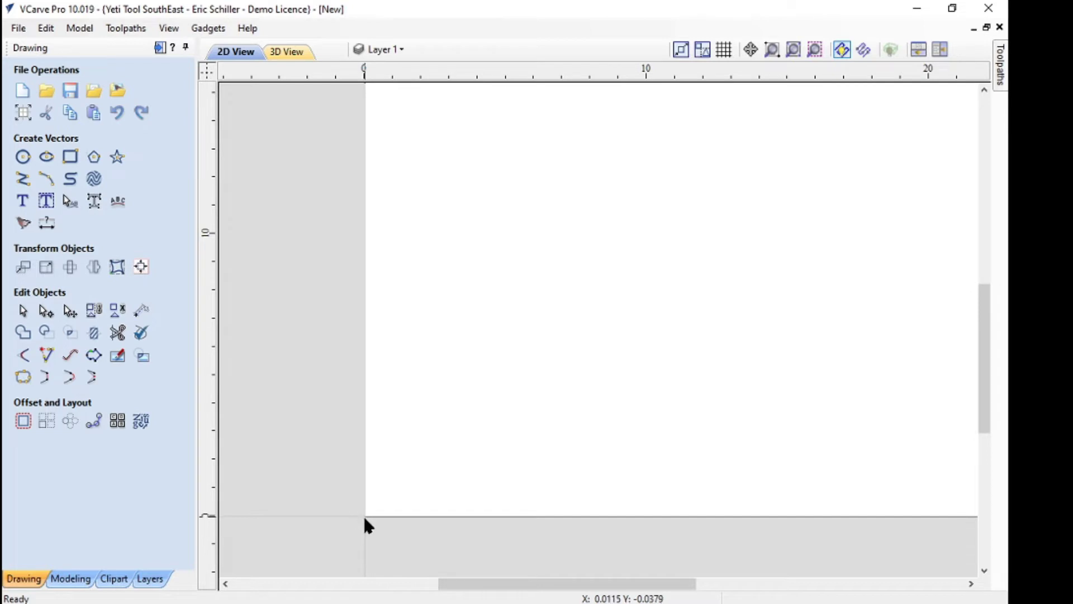
{"action": "left_click", "coordinate": [70, 157]}
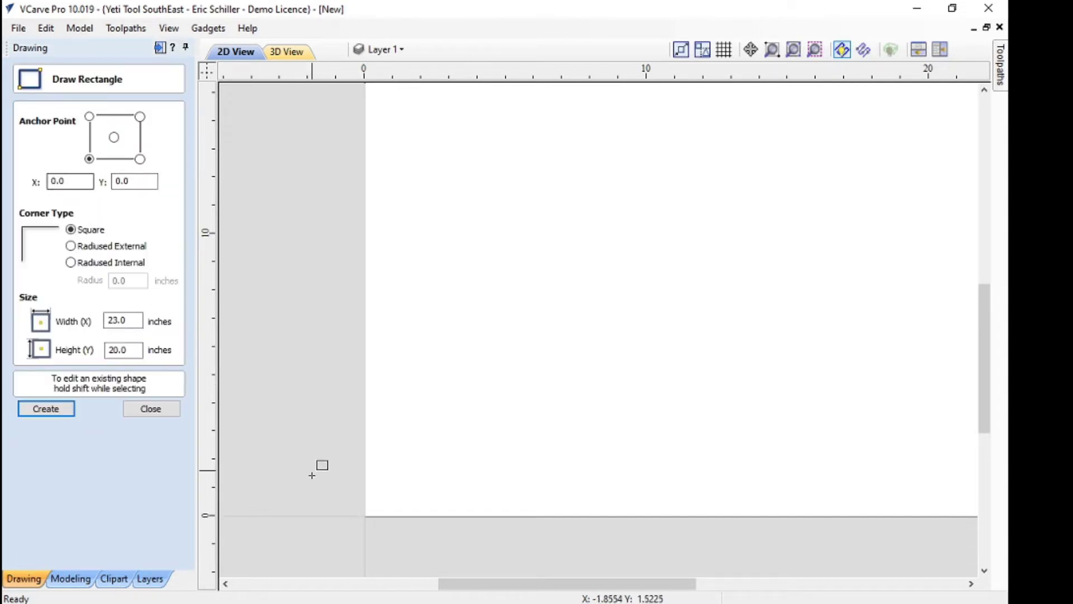
{"action": "double_click", "coordinate": [123, 320]}
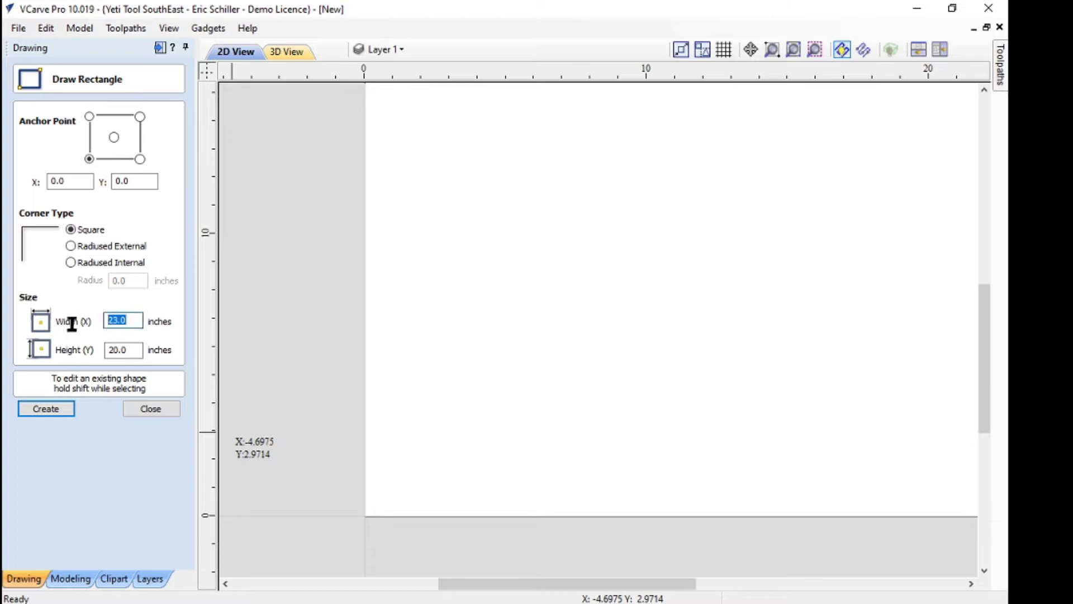
{"action": "double_click", "coordinate": [133, 350]}
{"action": "left_click", "coordinate": [52, 408]}
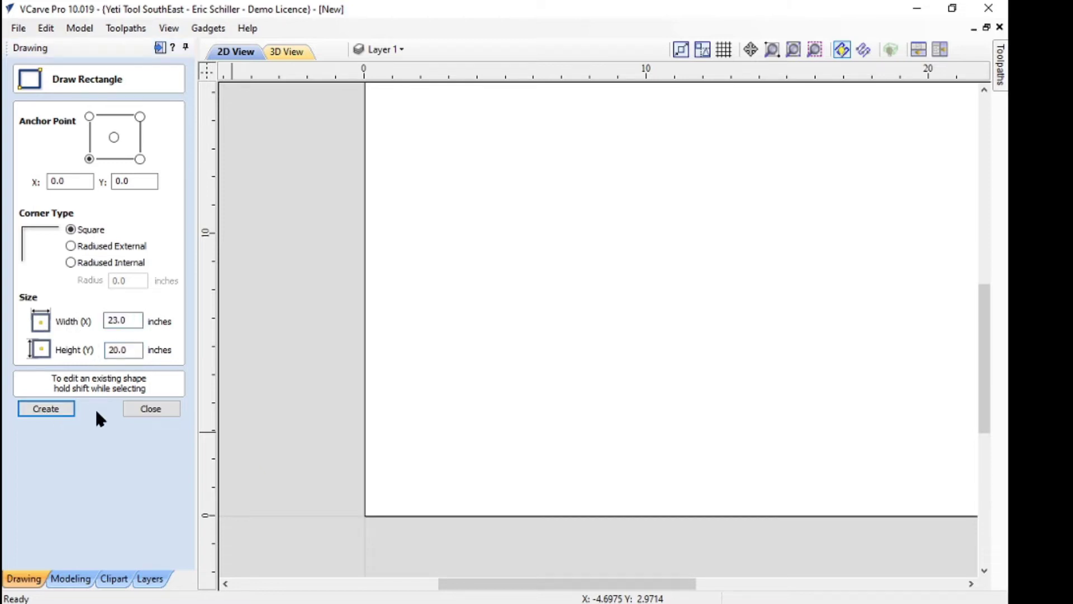
{"action": "left_click", "coordinate": [144, 409]}
- Round all four corners of the rectangle with normal fillets of 4.0 inches radius
{"action": "scroll", "coordinate": [305, 408], "scroll_direction": "down", "scroll_amount": 2}
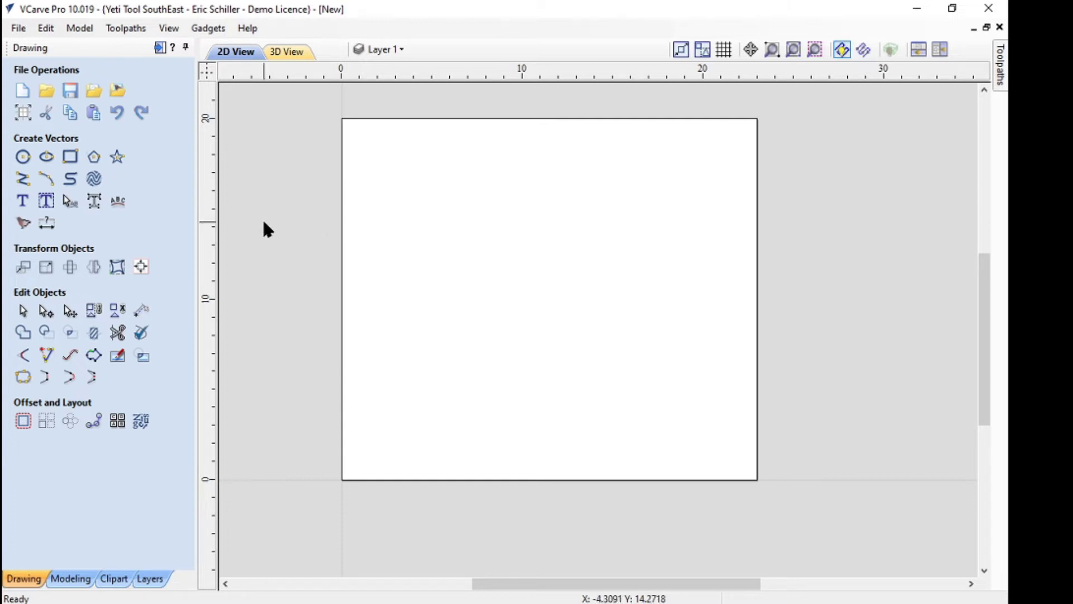
{"action": "left_click", "coordinate": [23, 355]}
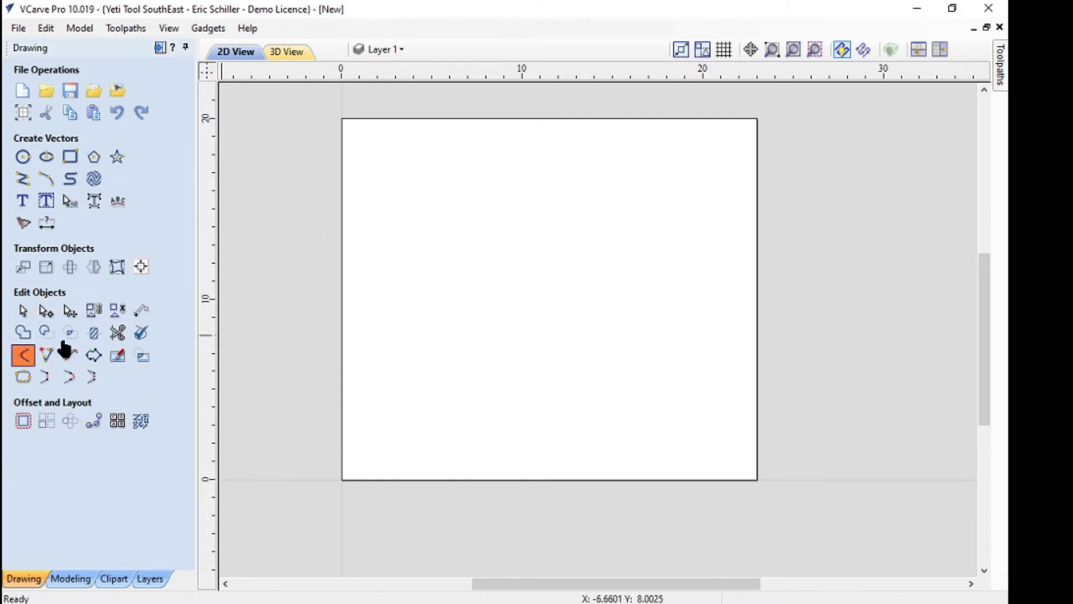
{"action": "left_click", "coordinate": [343, 119]}
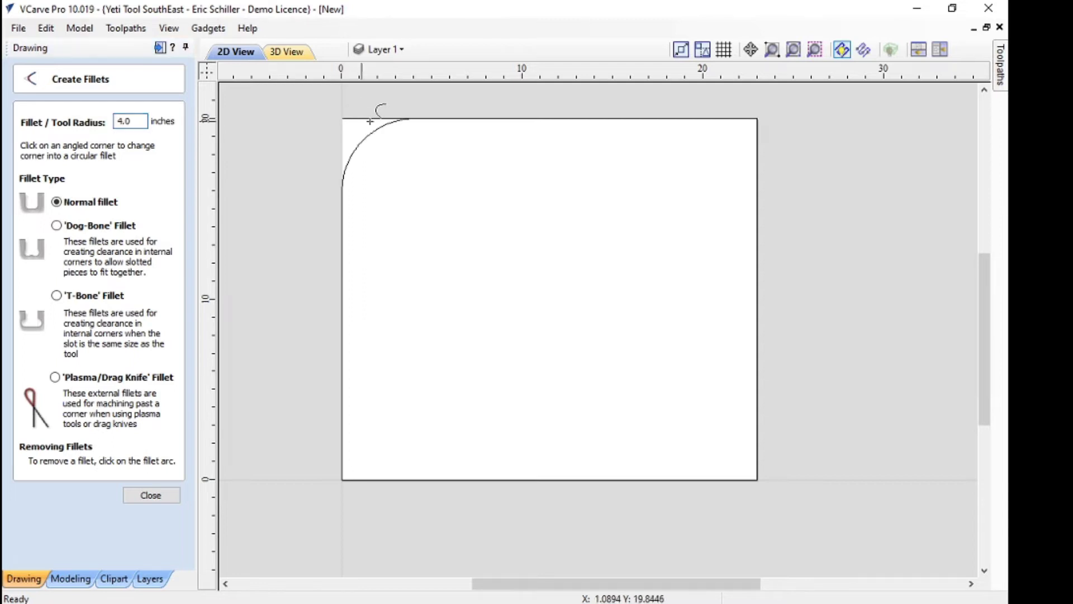
{"action": "left_click", "coordinate": [757, 119]}
{"action": "left_click", "coordinate": [758, 478]}
{"action": "left_click", "coordinate": [343, 479]}
{"action": "left_click", "coordinate": [139, 497]}
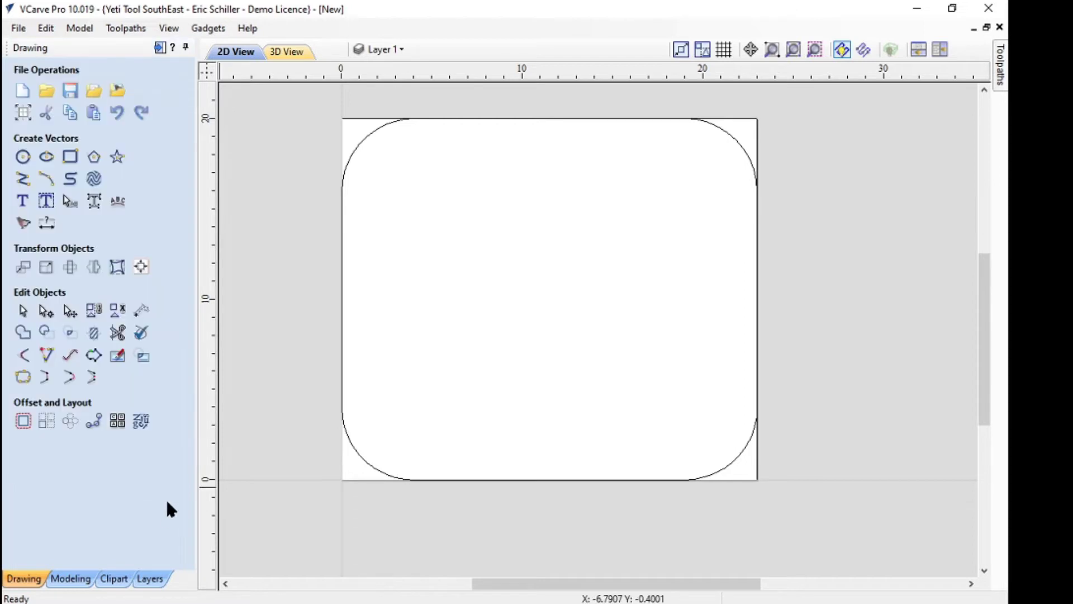
- Check the hole positions and diameter in the PDF plate drawing, and return to VCarve Pro
{"action": "scroll", "coordinate": [323, 503], "scroll_direction": "down", "scroll_amount": 2}
{"action": "scroll", "coordinate": [397, 479], "scroll_direction": "up", "scroll_amount": 1}
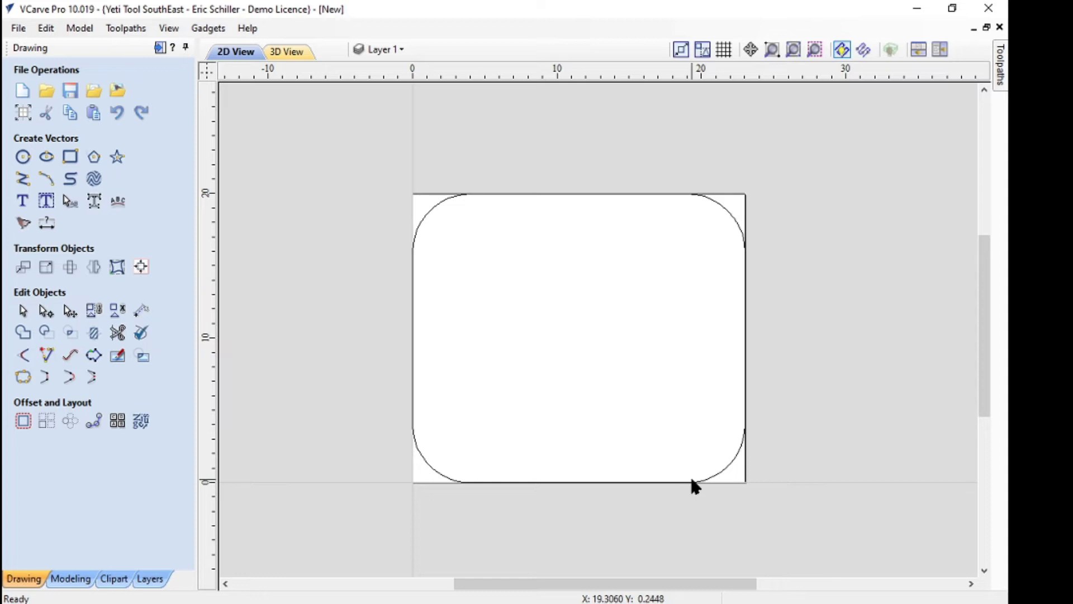
{"action": "key", "text": "alt+Tab"}
{"action": "key", "text": "alt+Tab"}
{"action": "key", "text": "alt+Tab"}
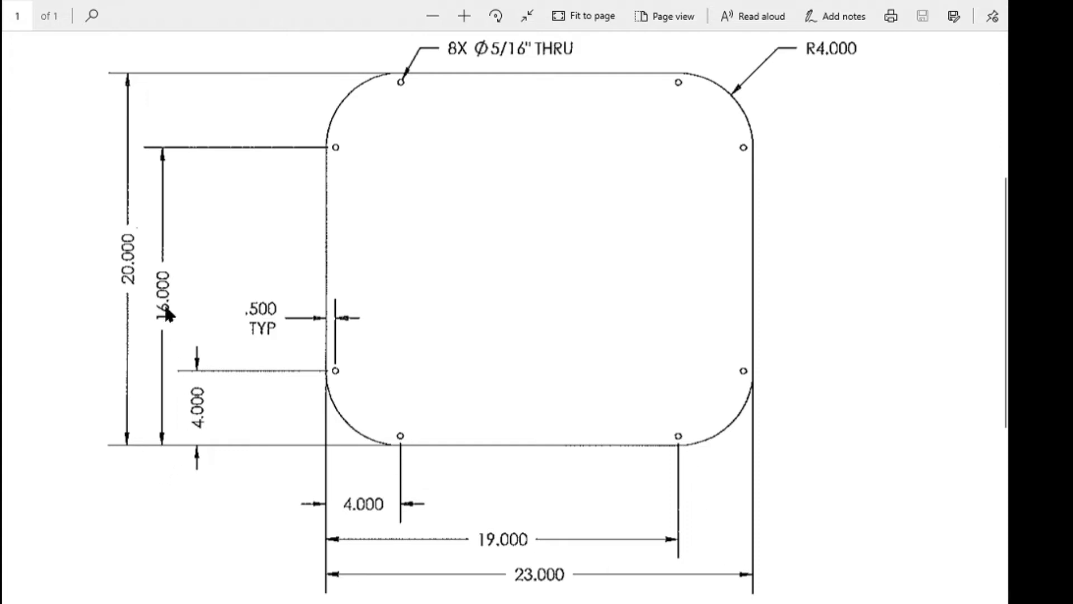
{"action": "key", "text": "alt+Tab"}
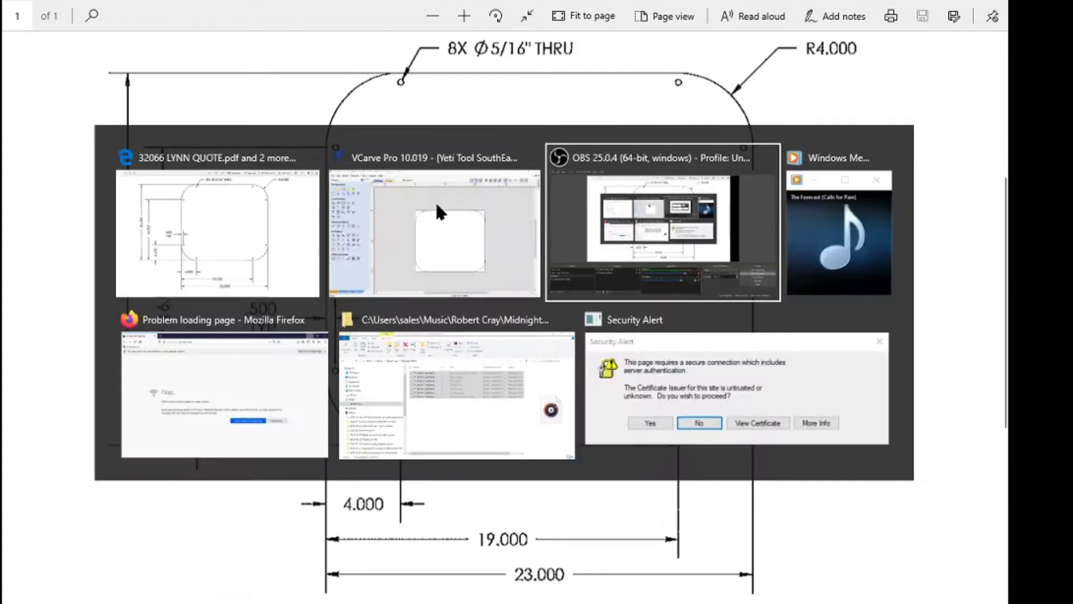
{"action": "key", "text": "alt+Tab"}
{"action": "key", "text": "alt+Tab"}
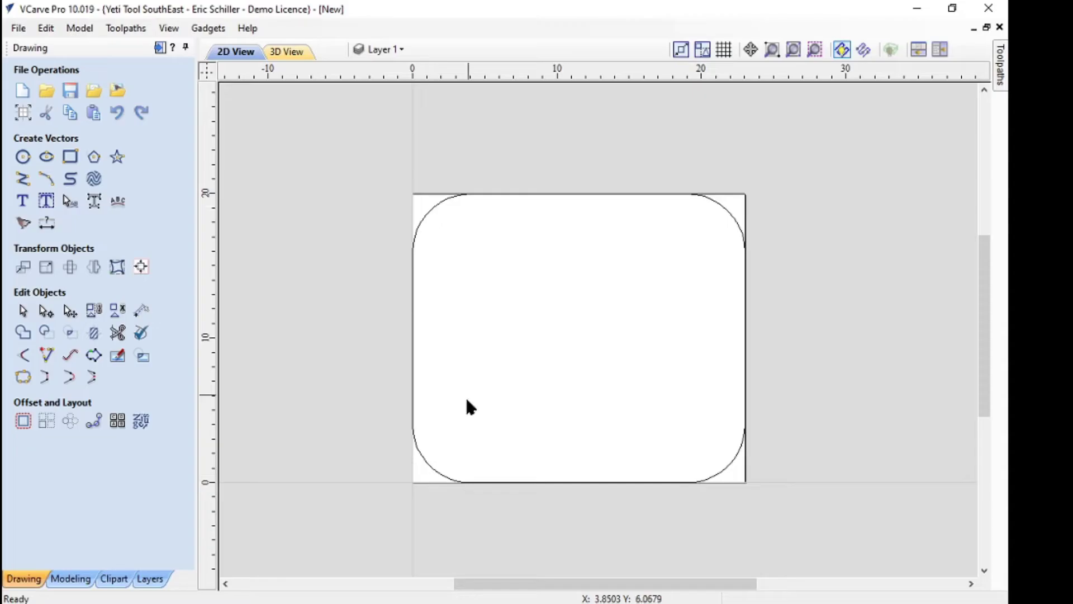
- Create a circle of 5/16 inch diameter centered at X 4, Y 0.5 for the plate's lower-left hole
{"action": "left_click", "coordinate": [22, 156]}
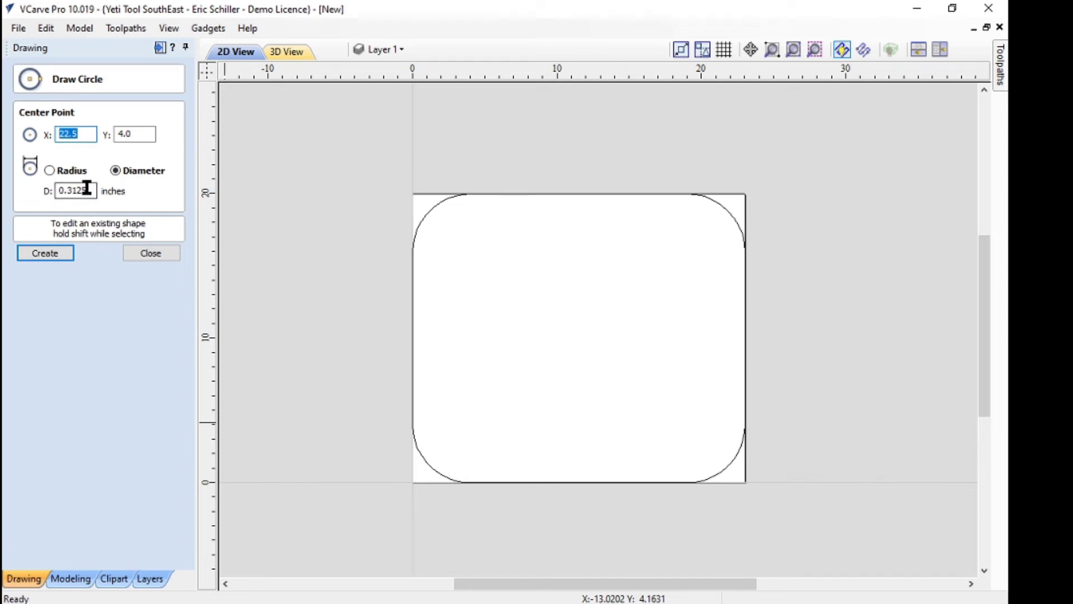
{"action": "left_click_drag", "start_coordinate": [88, 190], "coordinate": [45, 196]}
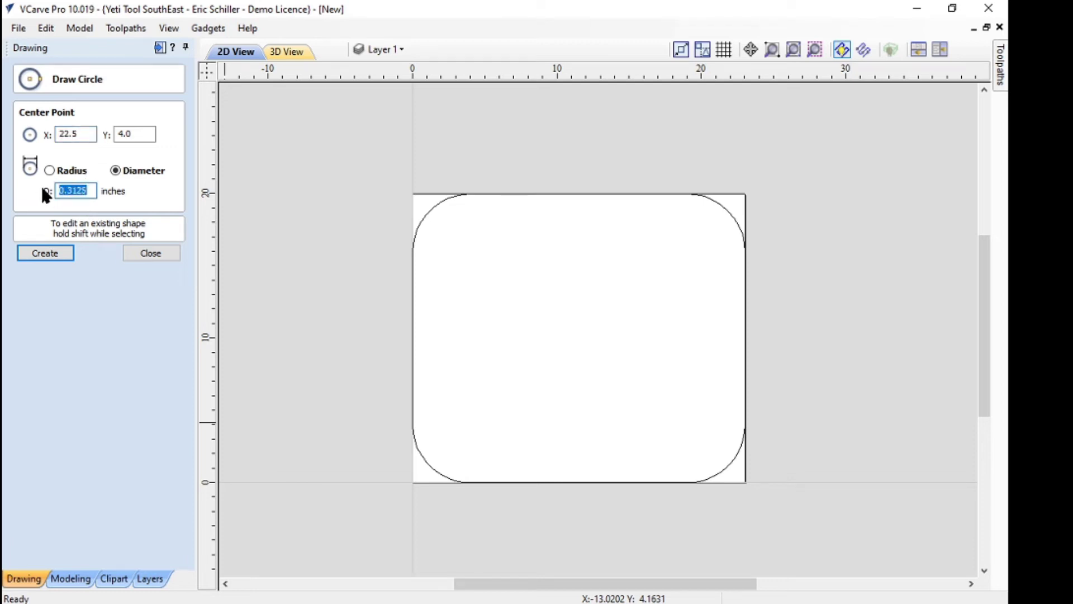
{"action": "type", "text": "5/16"}
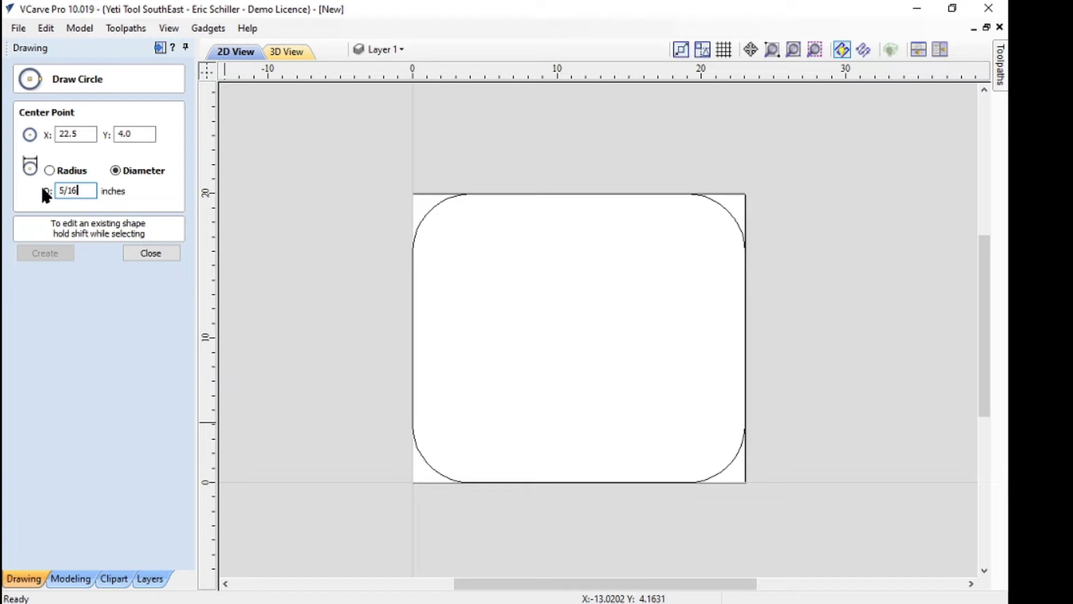
{"action": "key", "text": "Tab"}
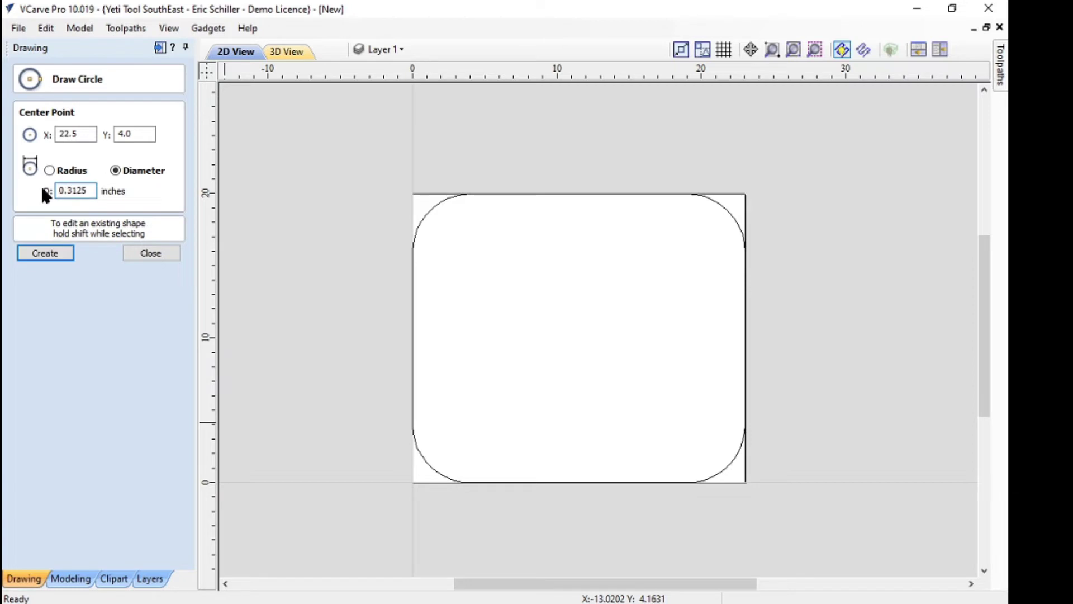
{"action": "double_click", "coordinate": [71, 134]}
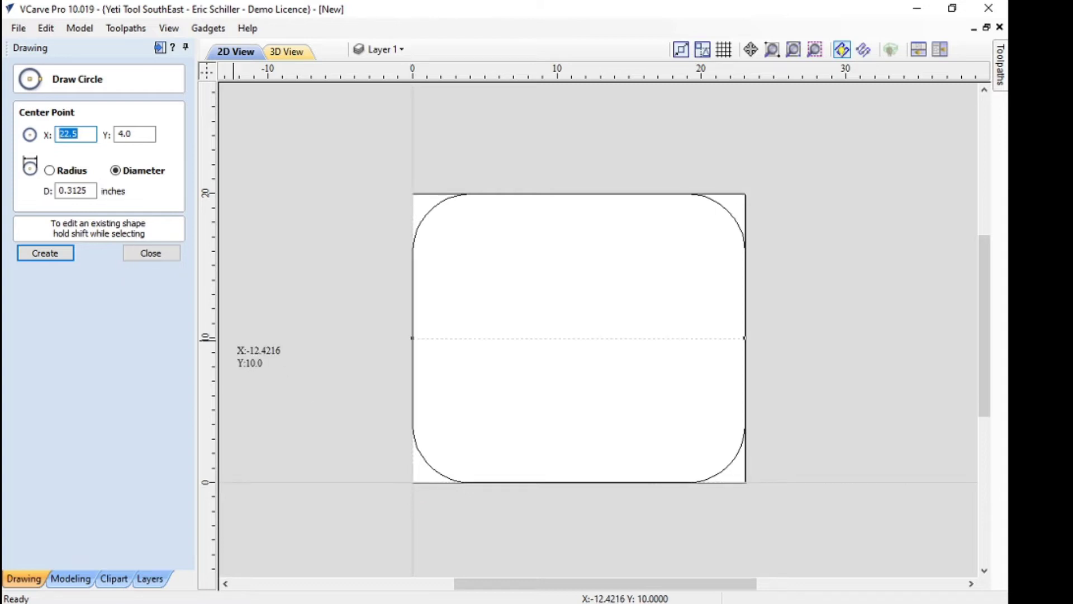
{"action": "type", "text": "4"}
{"action": "key", "text": "Tab"}
{"action": "type", "text": ".5"}
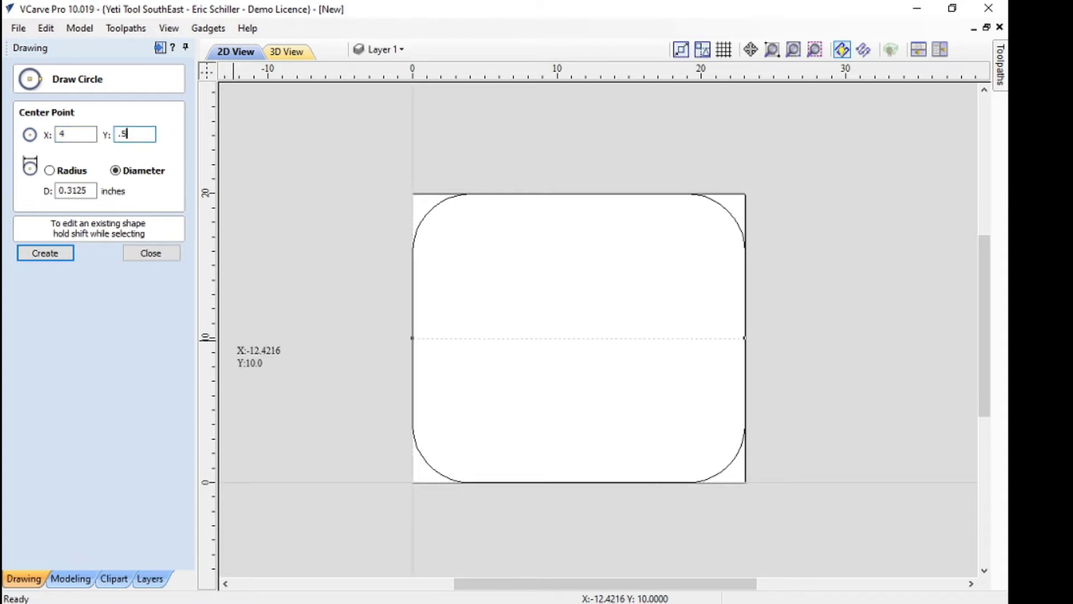
{"action": "left_click", "coordinate": [59, 257]}
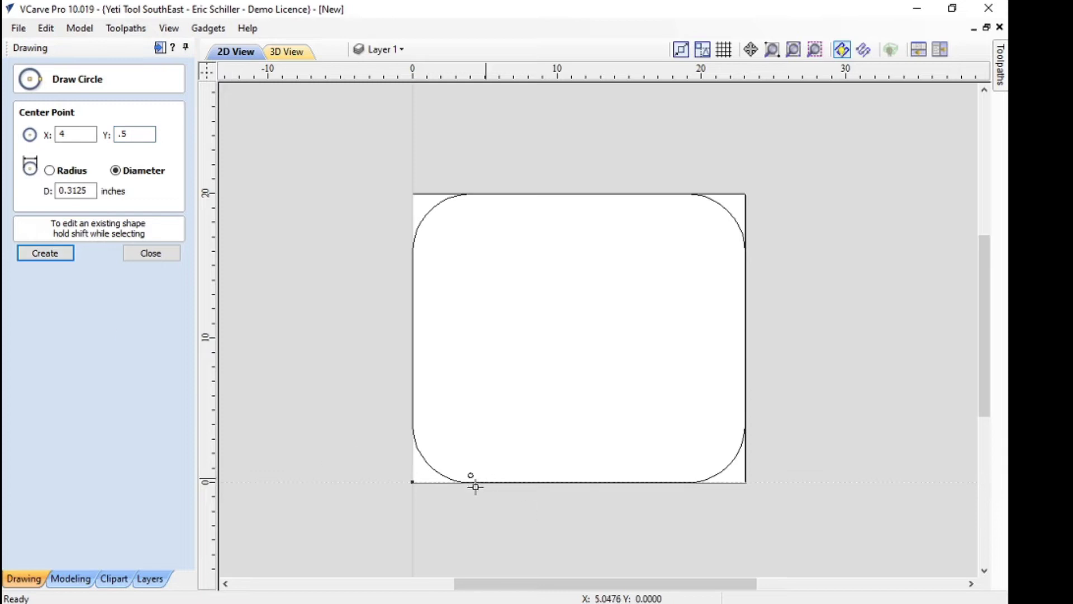
- Create a second hole circle of the same diameter on the plate's lower edge, centered at X 19, Y 0.5
{"action": "double_click", "coordinate": [83, 133]}
{"action": "type", "text": "19"}
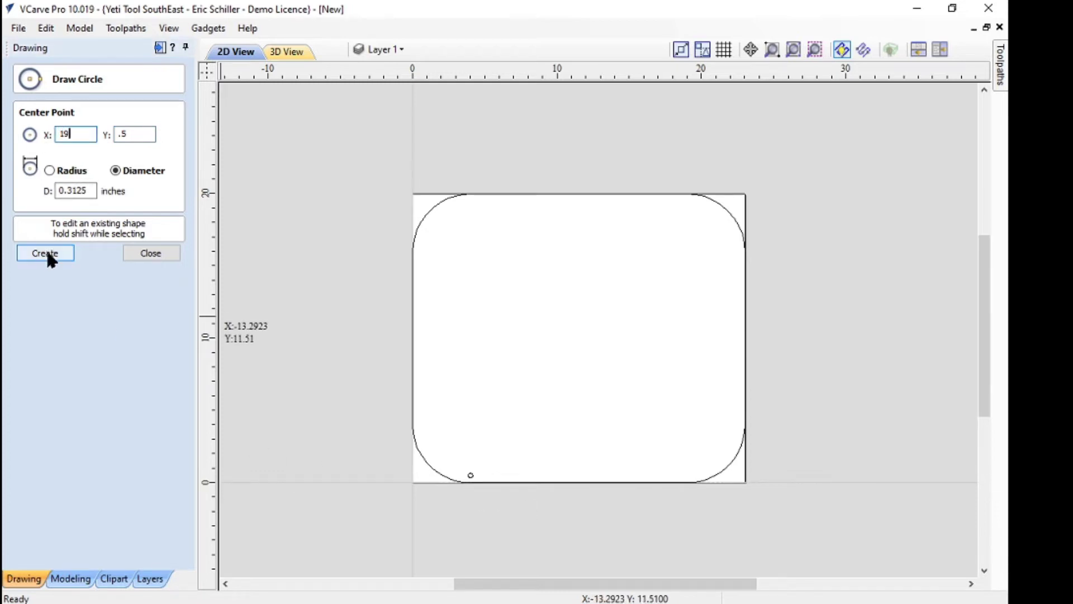
{"action": "left_click", "coordinate": [49, 254]}
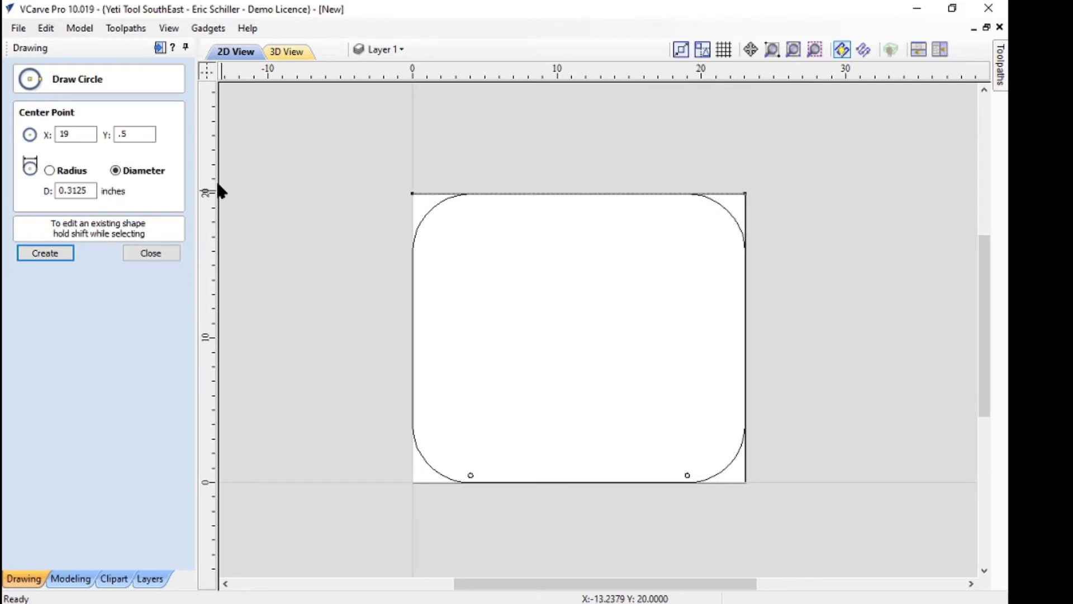
- Create two hole circles of the same diameter along the plate's upper edge, centered at X 19, Y 19.5 and X 4, Y 19.5
{"action": "left_click", "coordinate": [89, 133]}
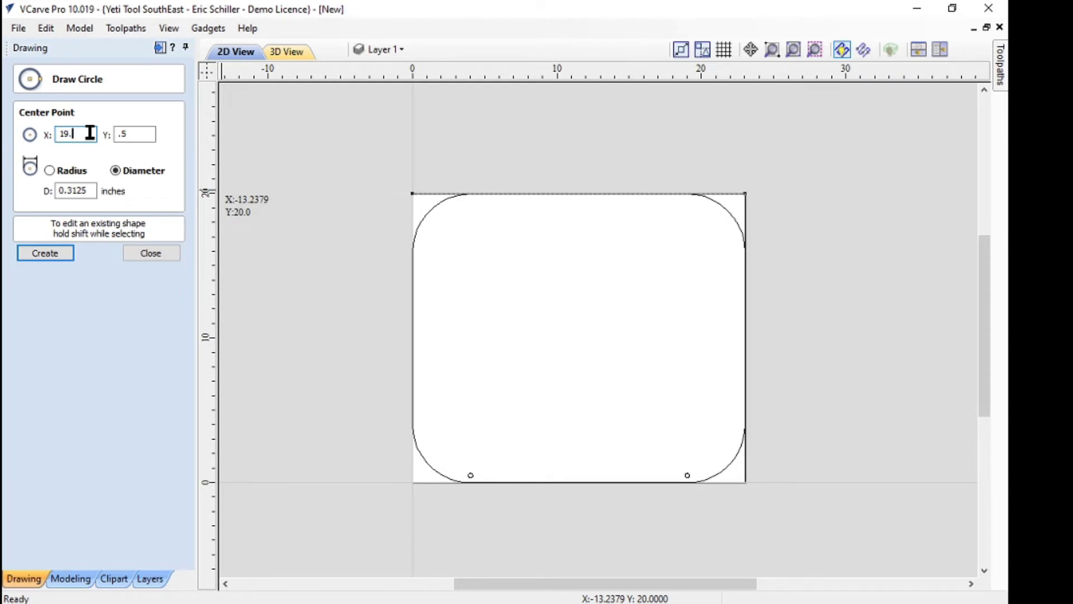
{"action": "double_click", "coordinate": [136, 134]}
{"action": "type", "text": "19"}
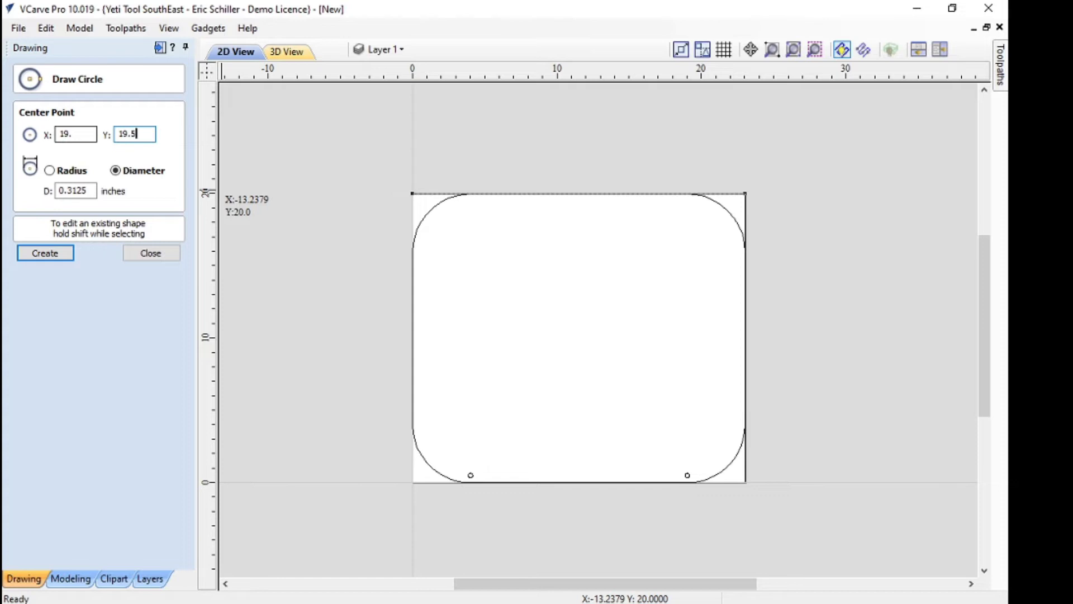
{"action": "left_click", "coordinate": [57, 253]}
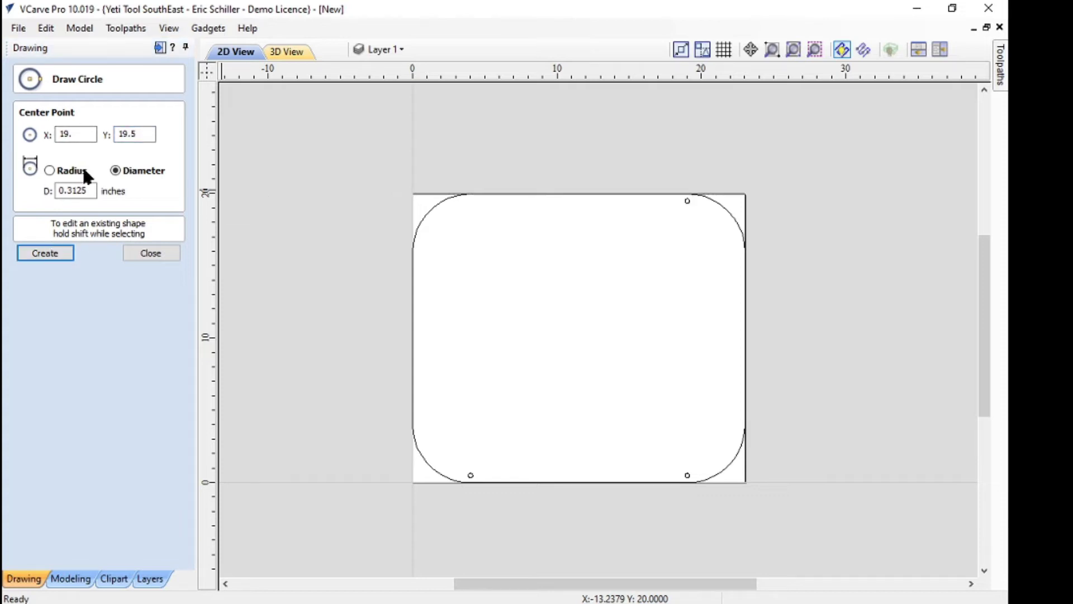
{"action": "double_click", "coordinate": [69, 133]}
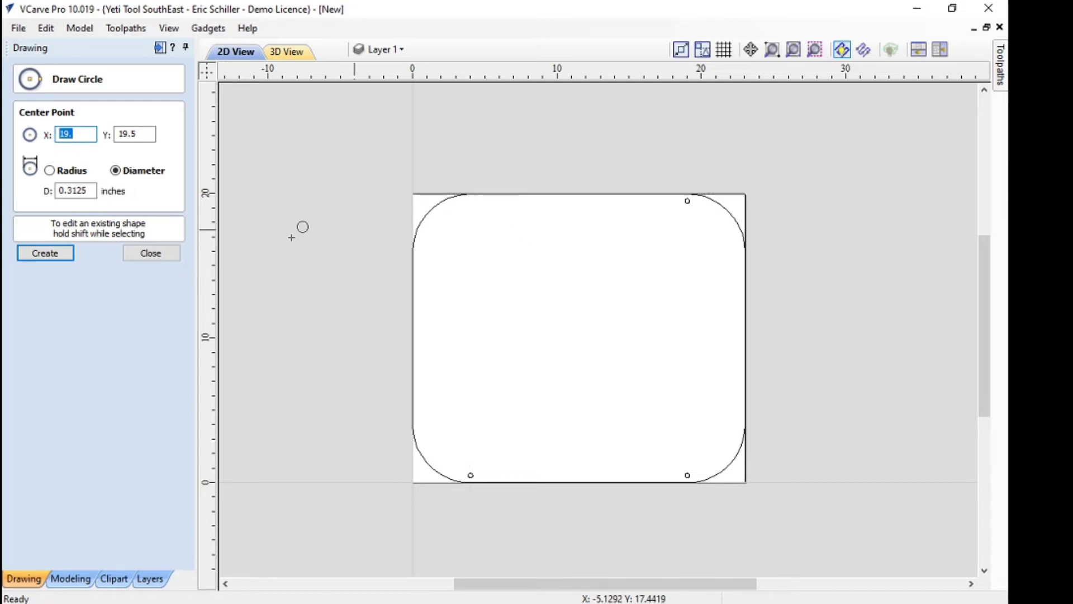
{"action": "type", "text": "4"}
{"action": "left_click", "coordinate": [60, 255]}
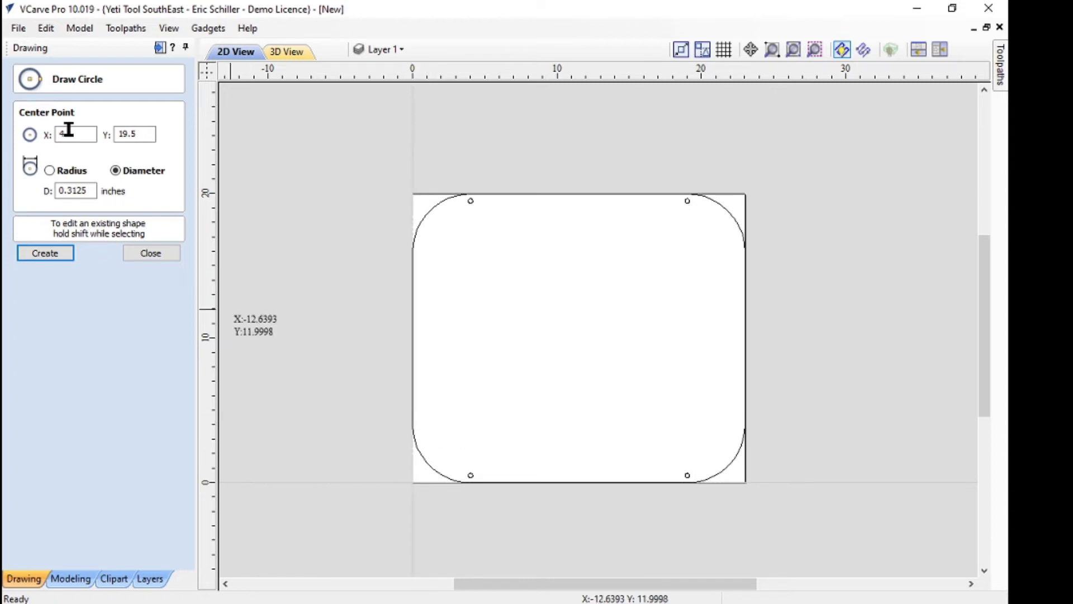
- Create two hole circles of the same diameter along the plate's left edge, centered at X 0.5, Y 4 and X 0.5, Y 16
{"action": "left_click_drag", "start_coordinate": [74, 132], "coordinate": [24, 135]}
{"action": "type", "text": ".5"}
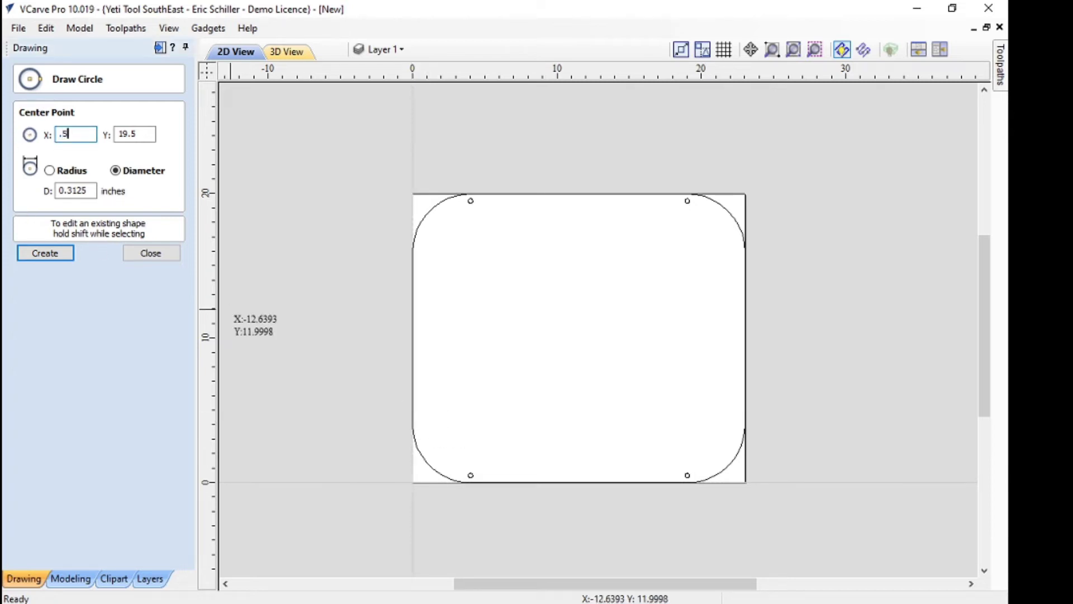
{"action": "key", "text": "Tab"}
{"action": "type", "text": "4"}
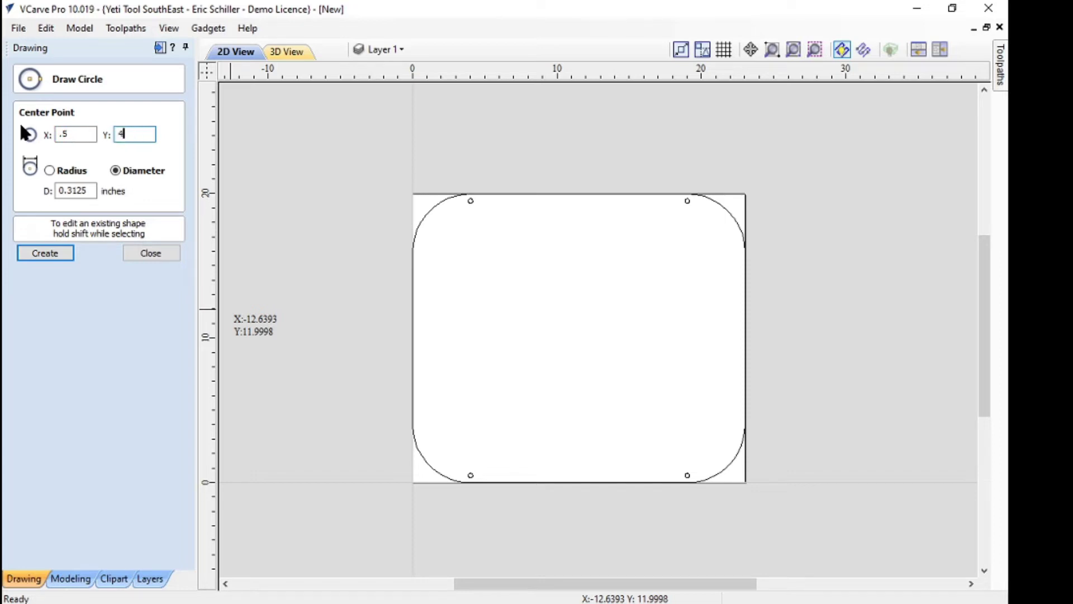
{"action": "left_click", "coordinate": [45, 253]}
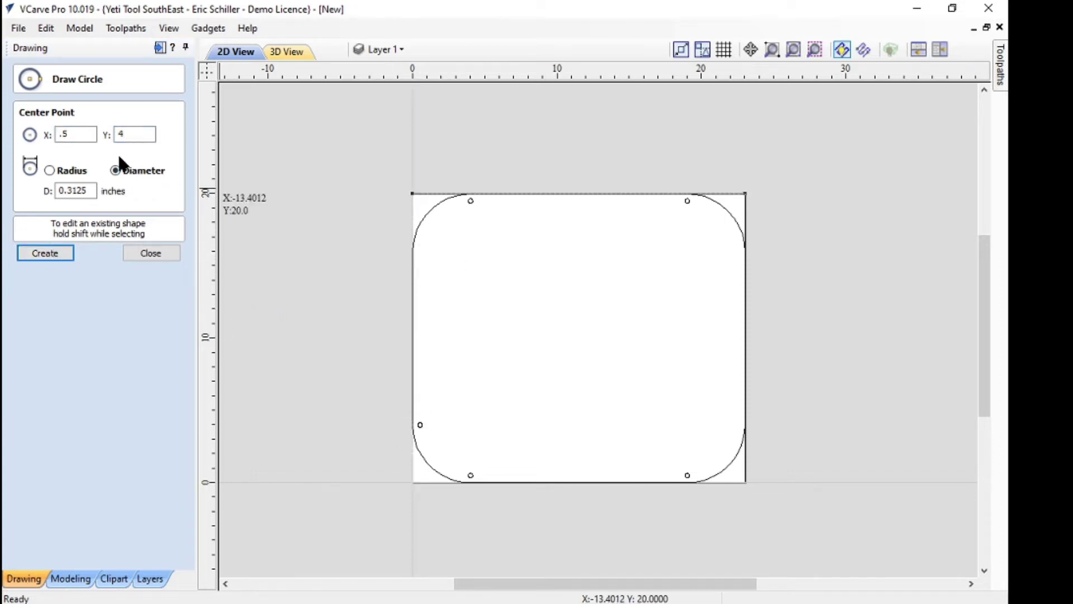
{"action": "double_click", "coordinate": [127, 135]}
{"action": "type", "text": "16"}
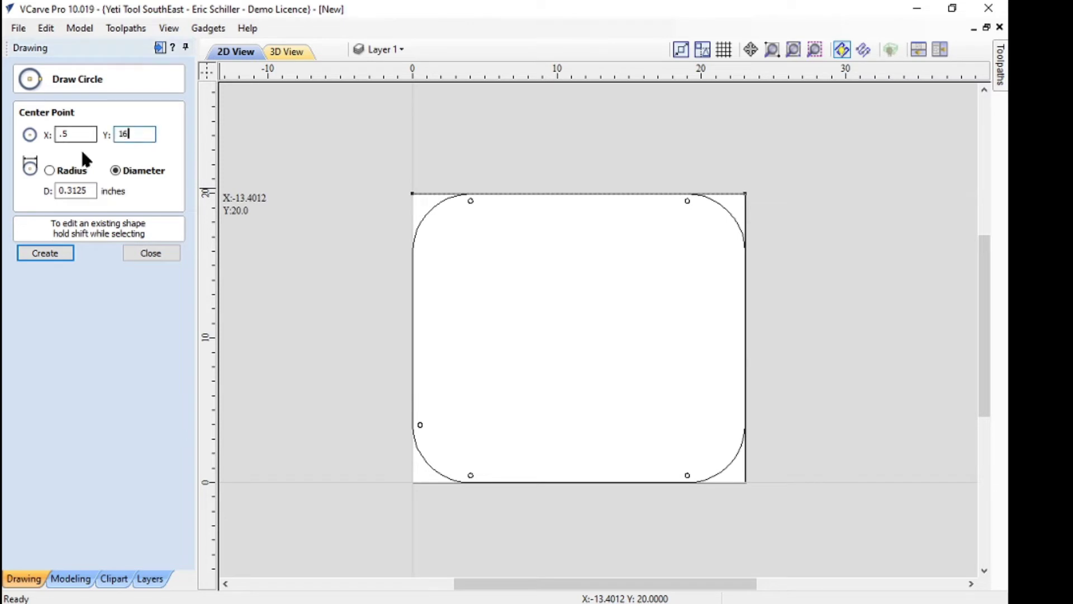
{"action": "left_click", "coordinate": [45, 255]}
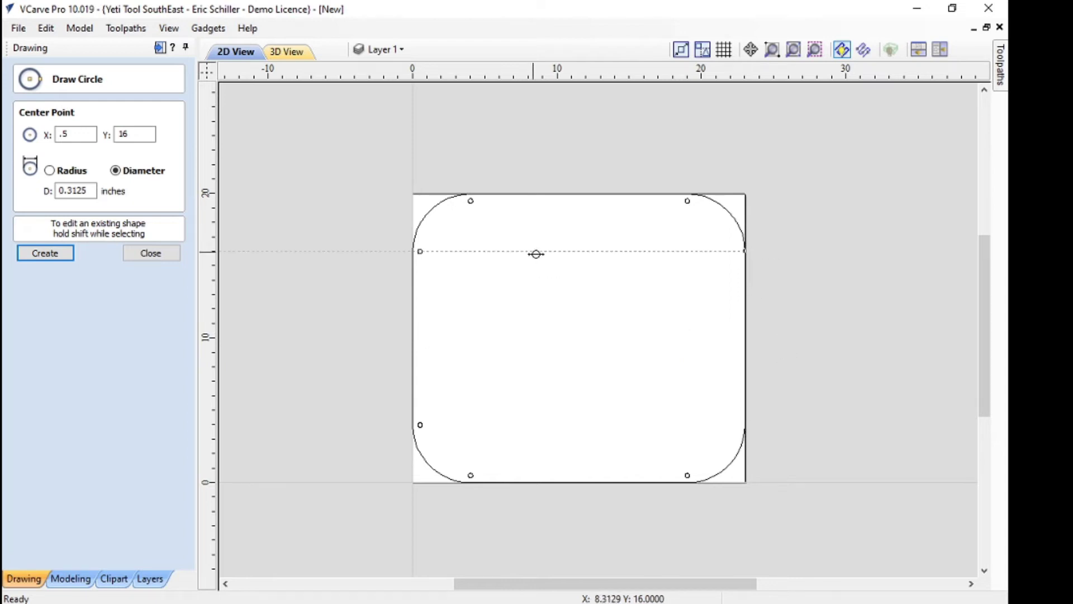
- Create a hole circle of the same diameter centered at X 23.5, Y 16
{"action": "double_click", "coordinate": [84, 139]}
{"action": "type", "text": ".5"}
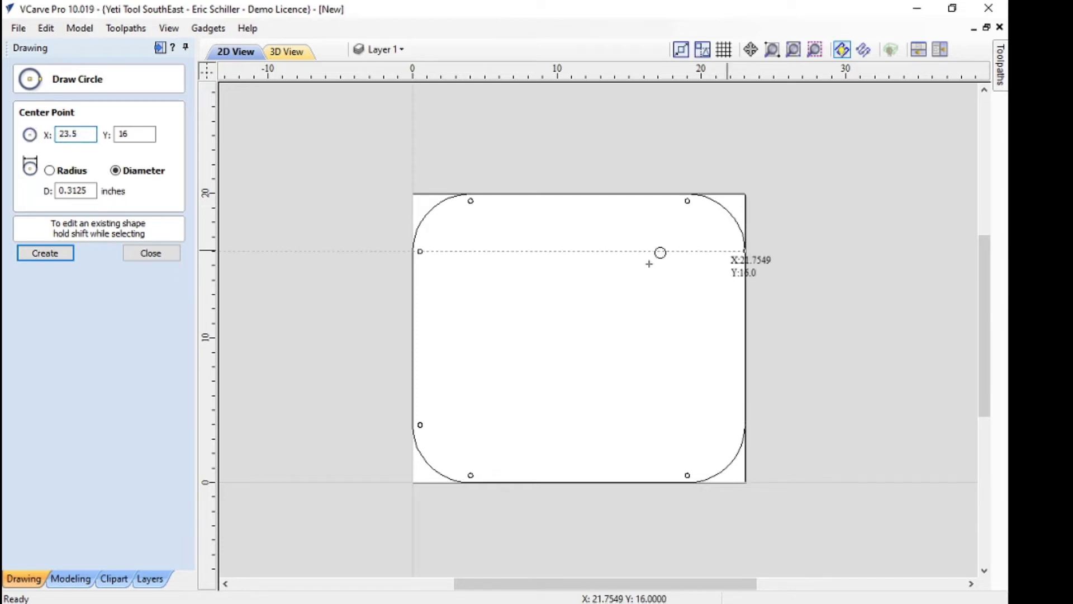
{"action": "left_click", "coordinate": [43, 255]}
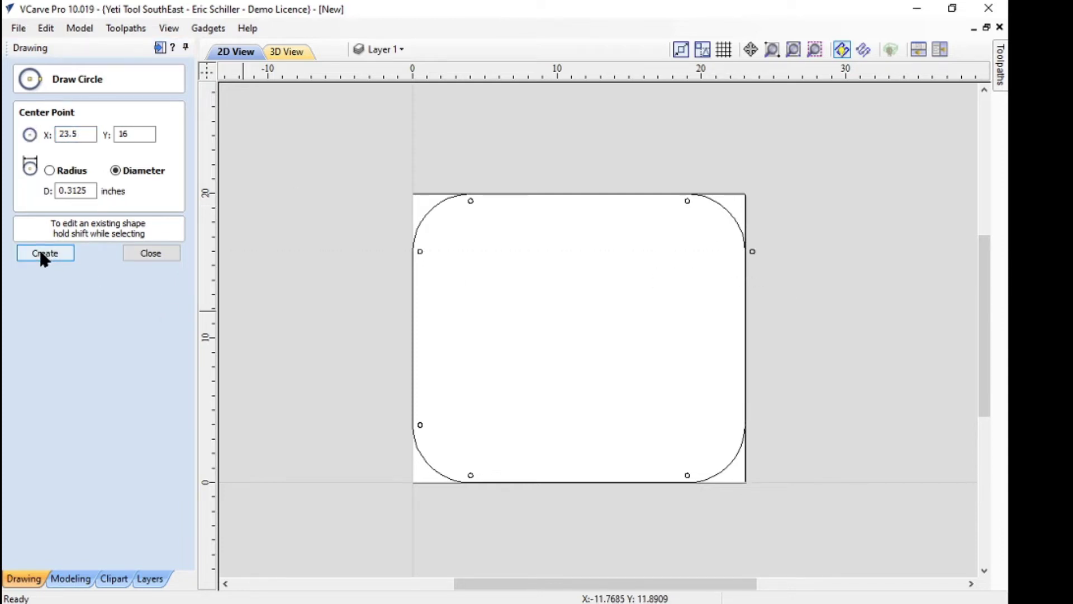
- Create two hole circles of the same diameter along the plate's right edge, centered at X 22.5, Y 16 and X 22.5, Y 4
{"action": "double_click", "coordinate": [84, 135]}
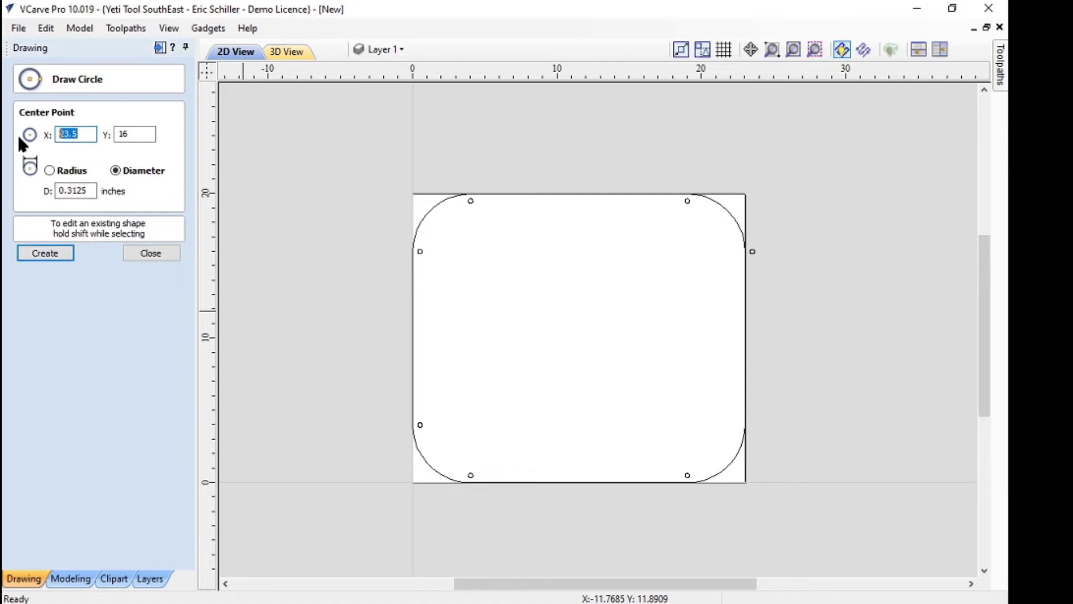
{"action": "type", "text": "22.5"}
{"action": "left_click", "coordinate": [29, 258]}
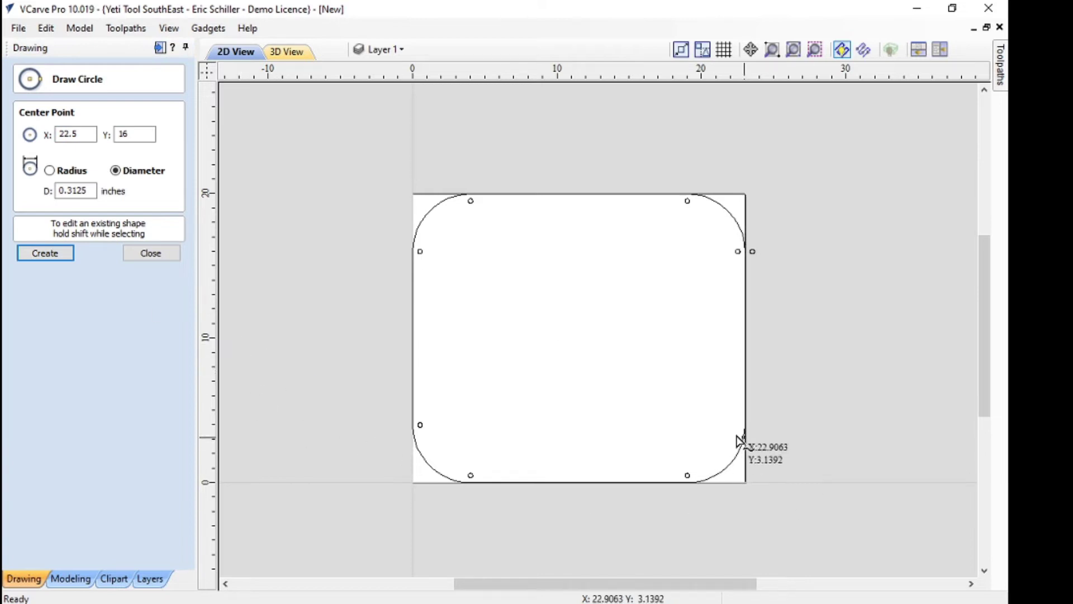
{"action": "double_click", "coordinate": [134, 134]}
{"action": "type", "text": "4"}
{"action": "left_click", "coordinate": [45, 252]}
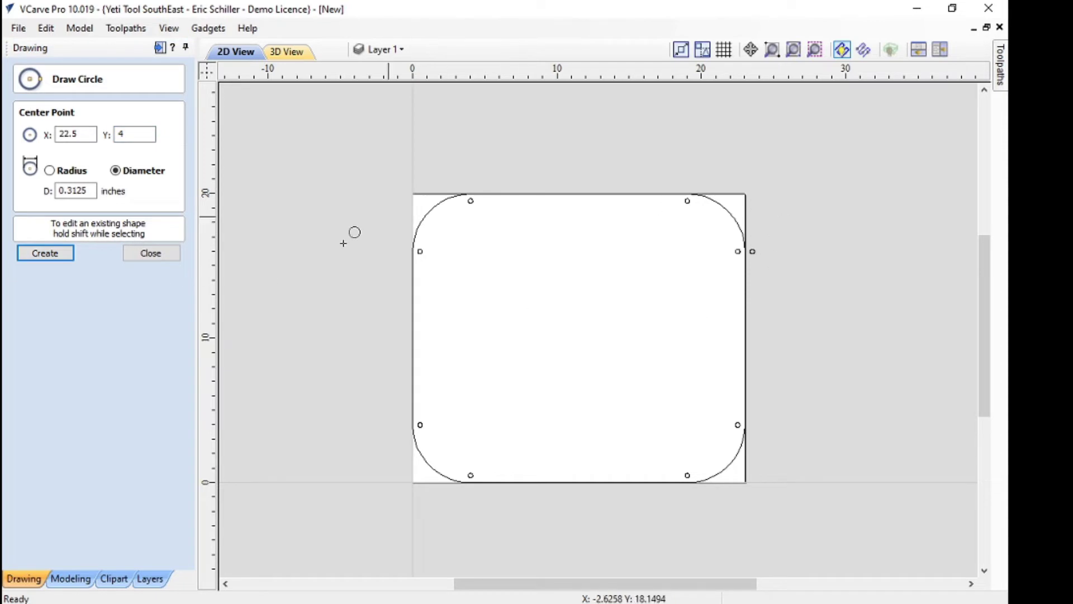
- Finish drawing circles and delete the stray circle outside the plate's right edge
{"action": "left_click", "coordinate": [150, 252]}
{"action": "left_click", "coordinate": [738, 244]}
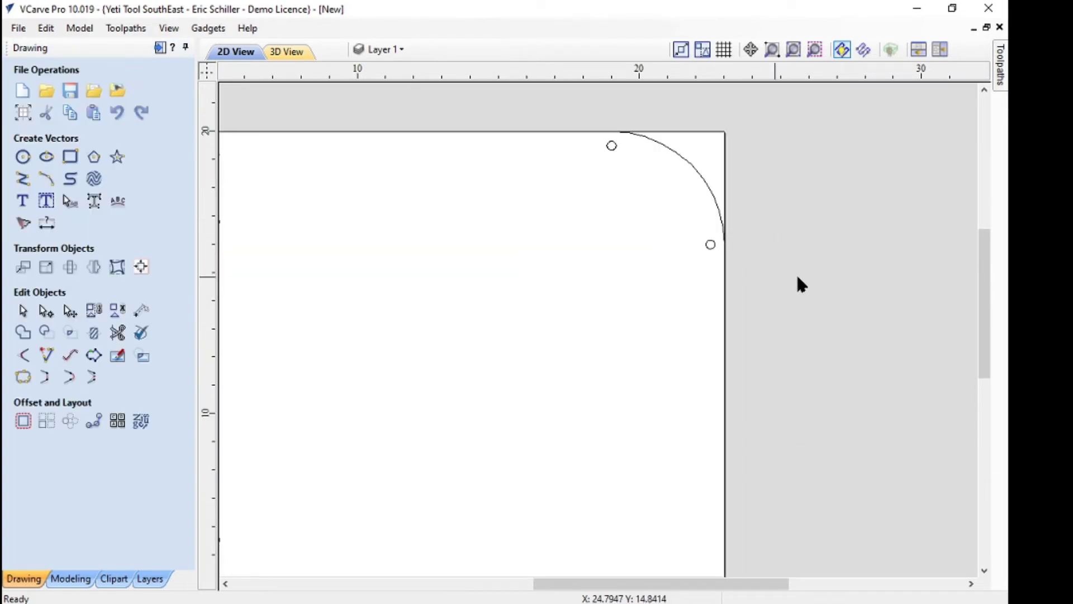
{"action": "key", "text": "F3"}
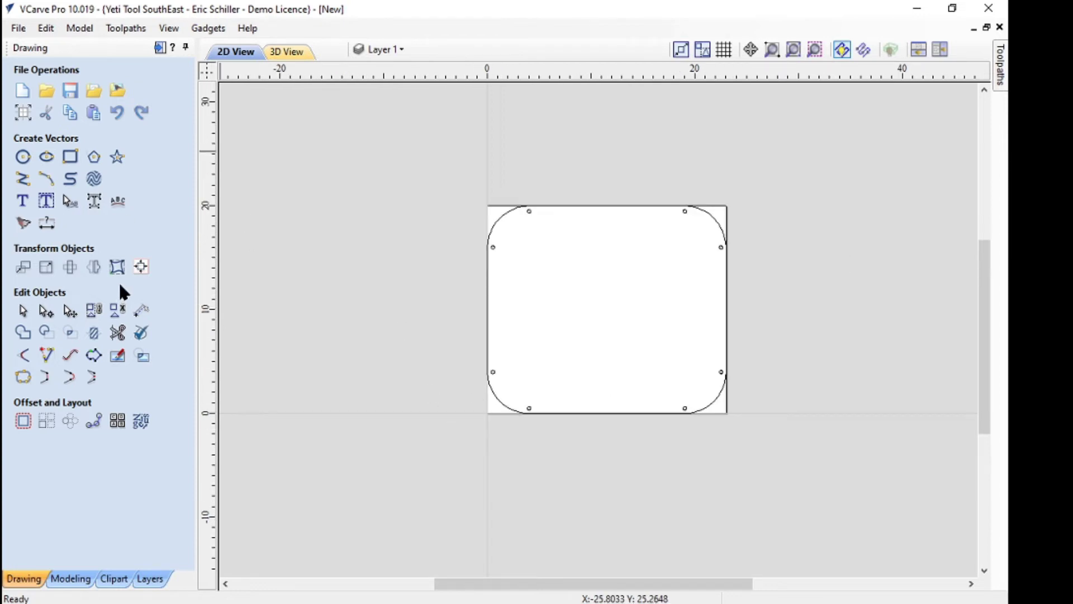
- Save the job as "lexan drill exact.crv" in the Vectric jobs folder, replacing the existing file
{"action": "left_click", "coordinate": [70, 90]}
{"action": "scroll", "coordinate": [409, 228], "scroll_direction": "down", "scroll_amount": 2}
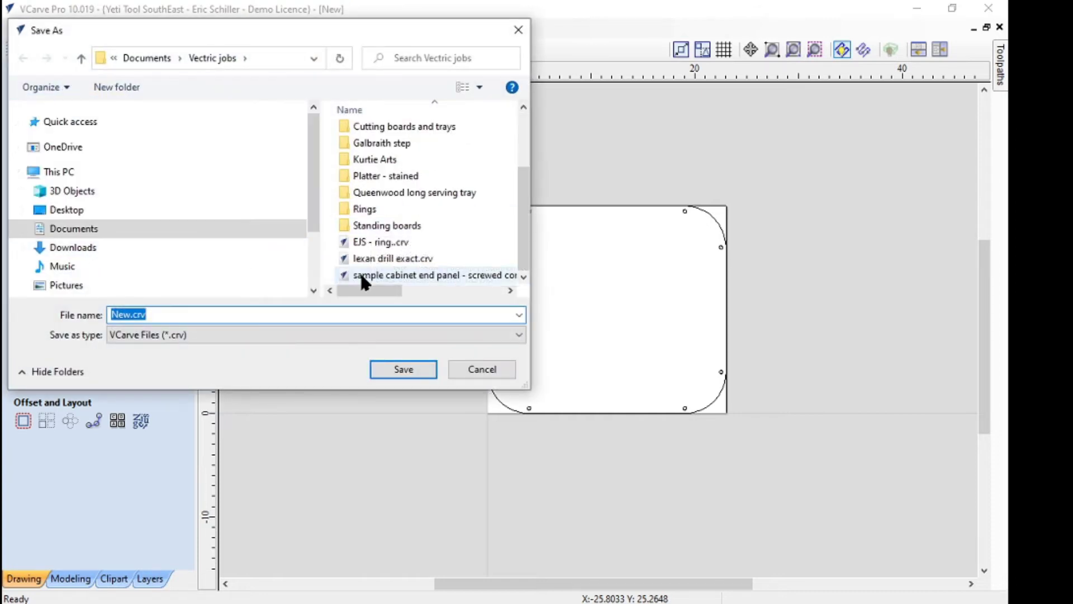
{"action": "left_click", "coordinate": [368, 259]}
{"action": "left_click", "coordinate": [391, 370]}
{"action": "left_click", "coordinate": [569, 316]}
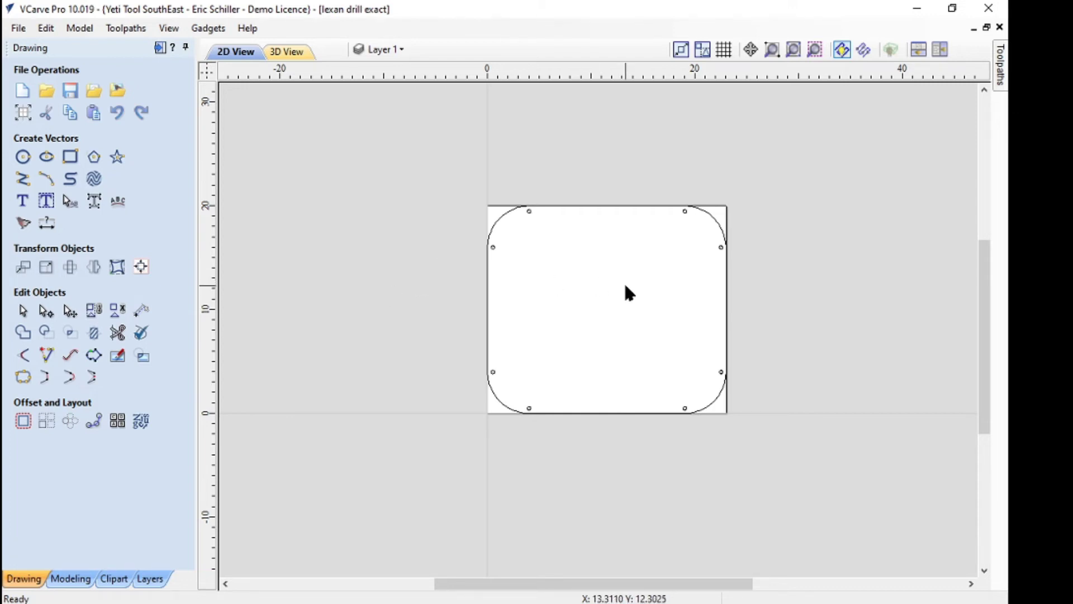
- Set the job size to 49 inches wide by 96 inches high
{"action": "scroll", "coordinate": [623, 285], "scroll_direction": "up", "scroll_amount": 1}
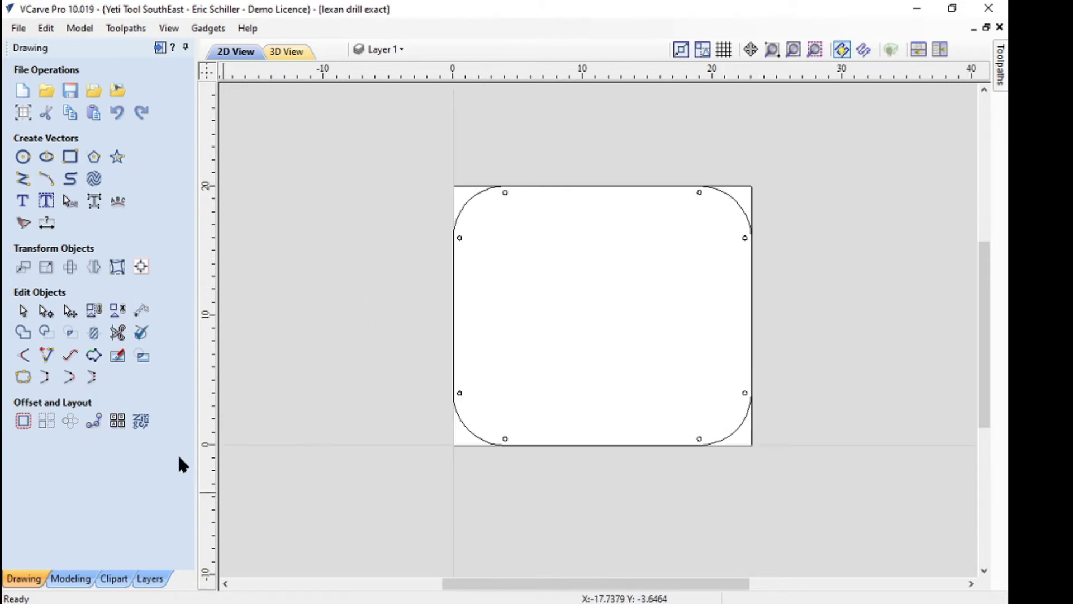
{"action": "left_click", "coordinate": [23, 113]}
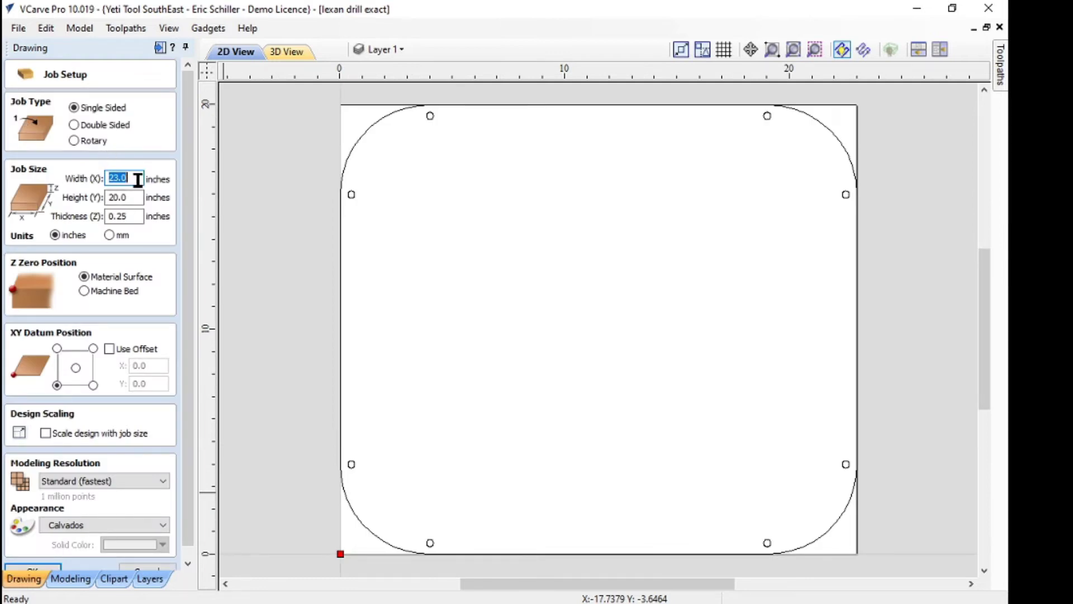
{"action": "type", "text": "49"}
{"action": "key", "text": "Tab"}
{"action": "type", "text": "9"}
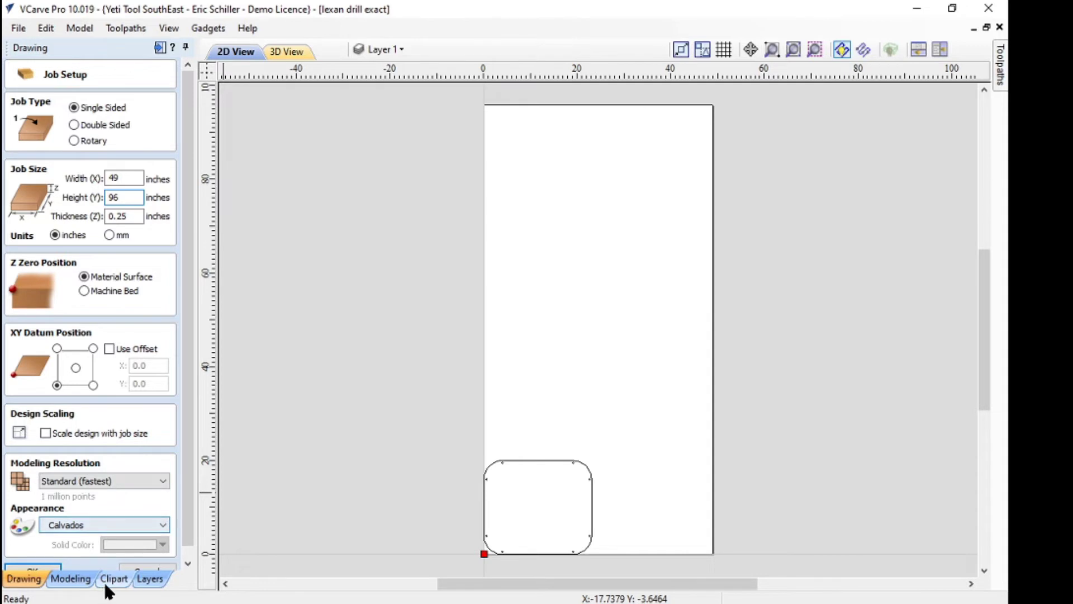
{"action": "scroll", "coordinate": [83, 548], "scroll_direction": "down", "scroll_amount": 1}
{"action": "left_click", "coordinate": [32, 560]}
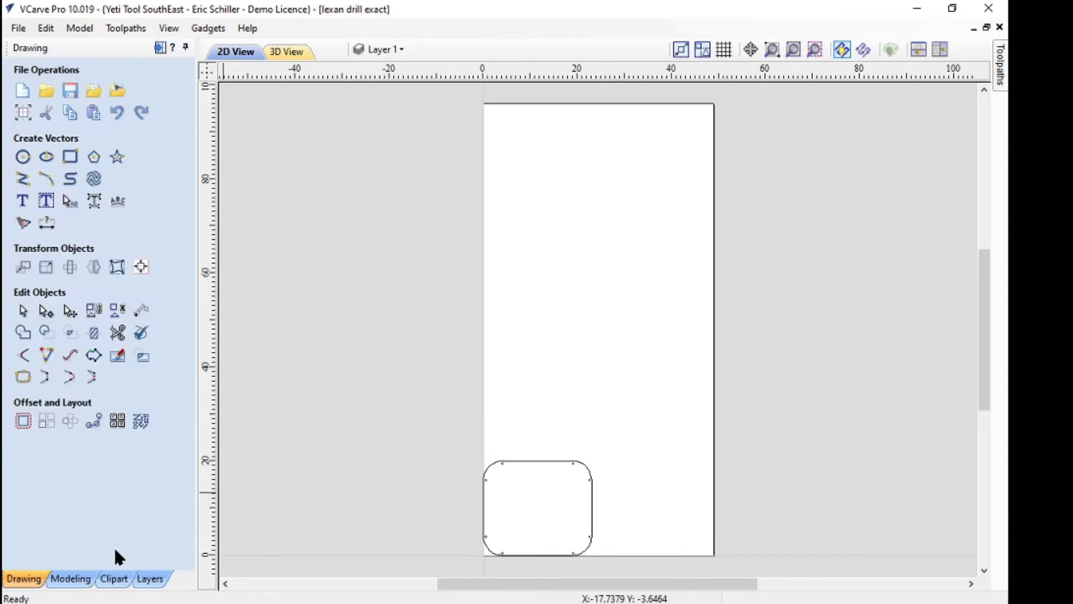
- Start nesting parts, review the tool and clearance settings, and select the plate outline with all its holes
{"action": "left_click", "coordinate": [141, 421]}
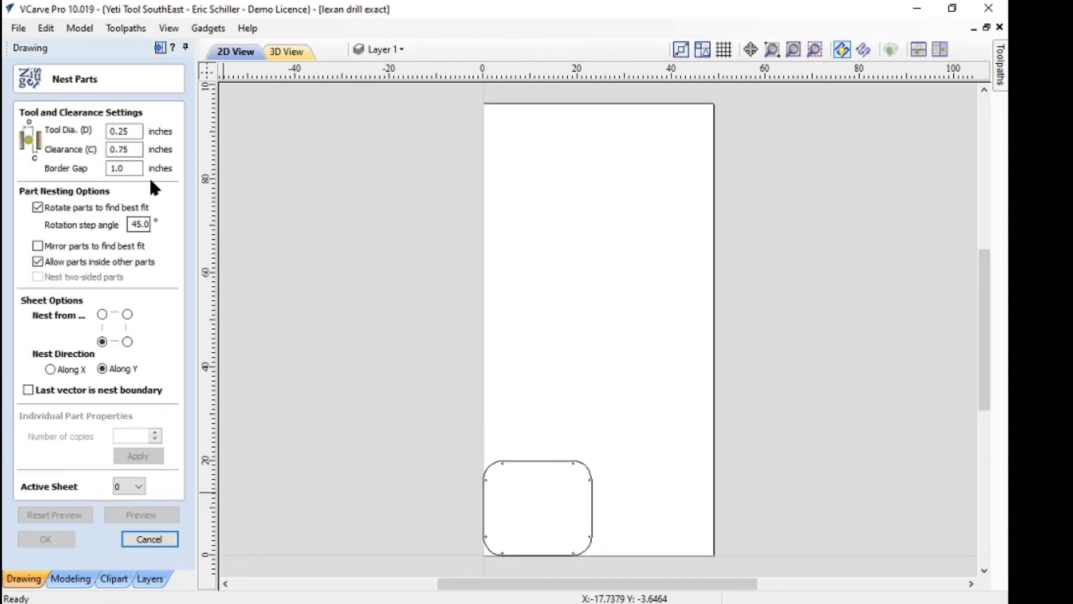
{"action": "double_click", "coordinate": [133, 133]}
{"action": "double_click", "coordinate": [134, 150]}
{"action": "double_click", "coordinate": [123, 170]}
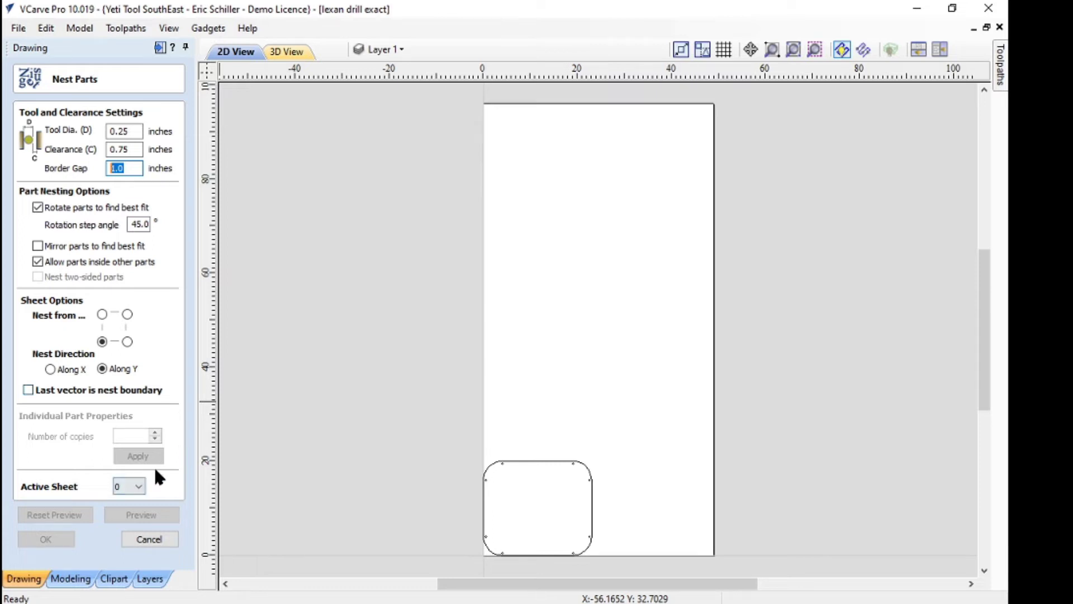
{"action": "left_click", "coordinate": [128, 486]}
{"action": "left_click", "coordinate": [130, 497]}
{"action": "left_click_drag", "start_coordinate": [403, 411], "coordinate": [605, 570]}
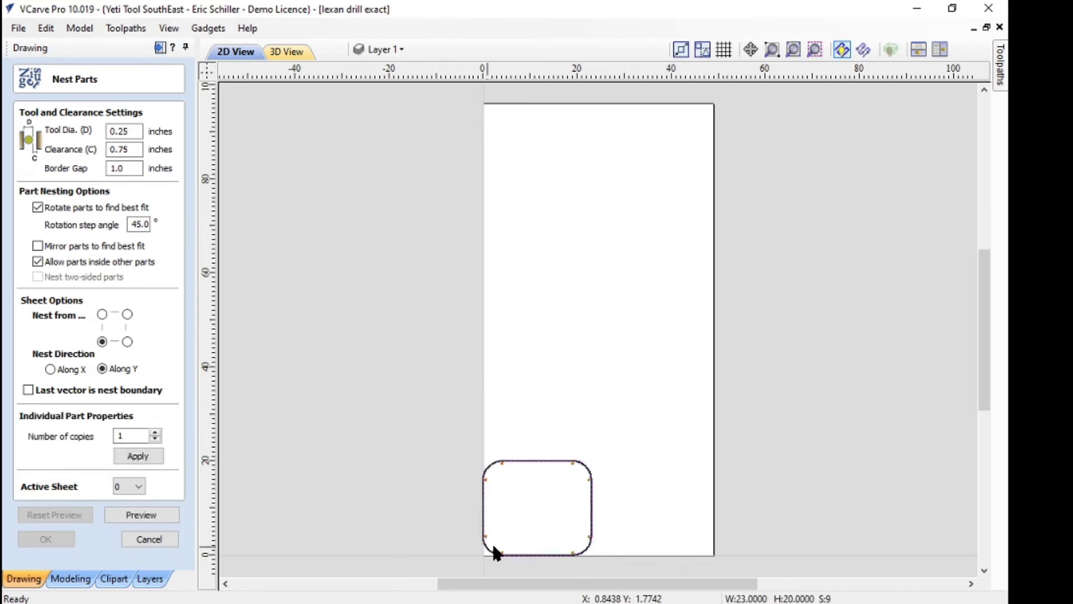
- Set the plate's number of copies to 32, preview the nesting and accept the layout
{"action": "double_click", "coordinate": [128, 437]}
{"action": "type", "text": "32"}
{"action": "left_click", "coordinate": [139, 457]}
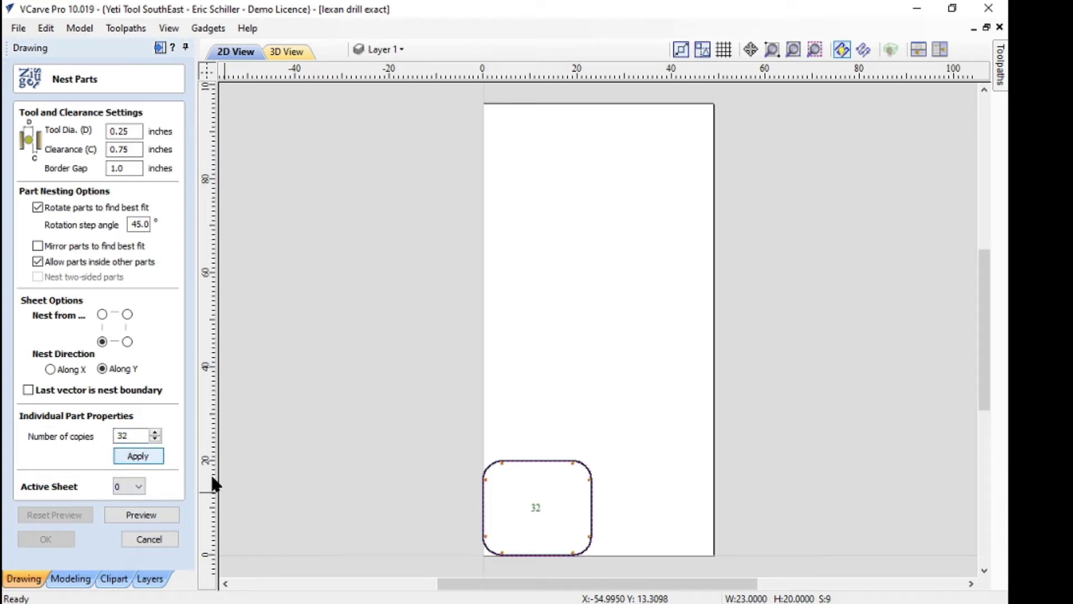
{"action": "left_click", "coordinate": [148, 514]}
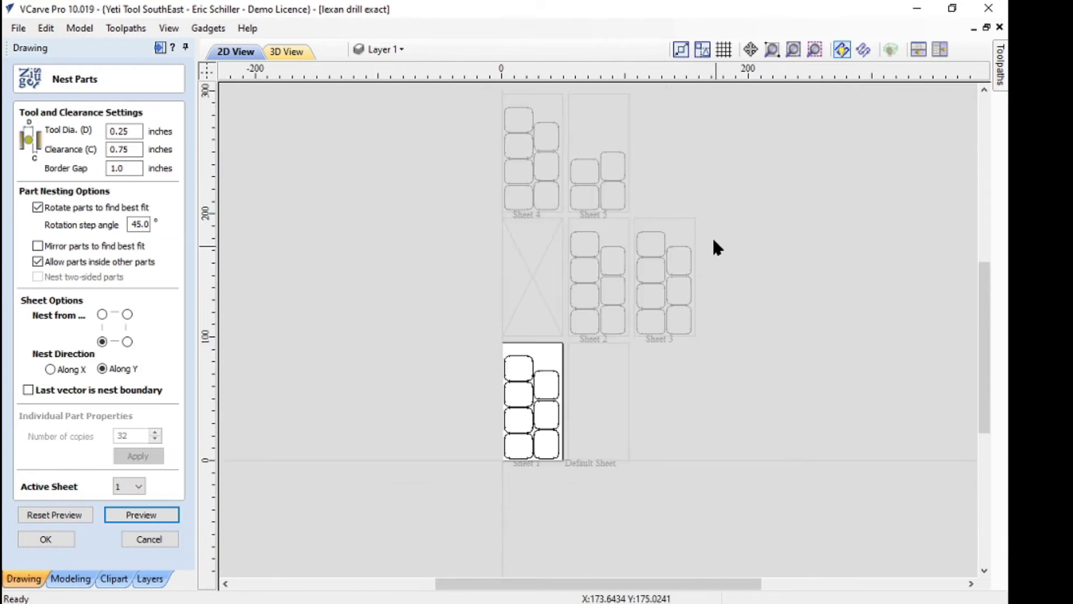
{"action": "scroll", "coordinate": [451, 327], "scroll_direction": "up", "scroll_amount": 2}
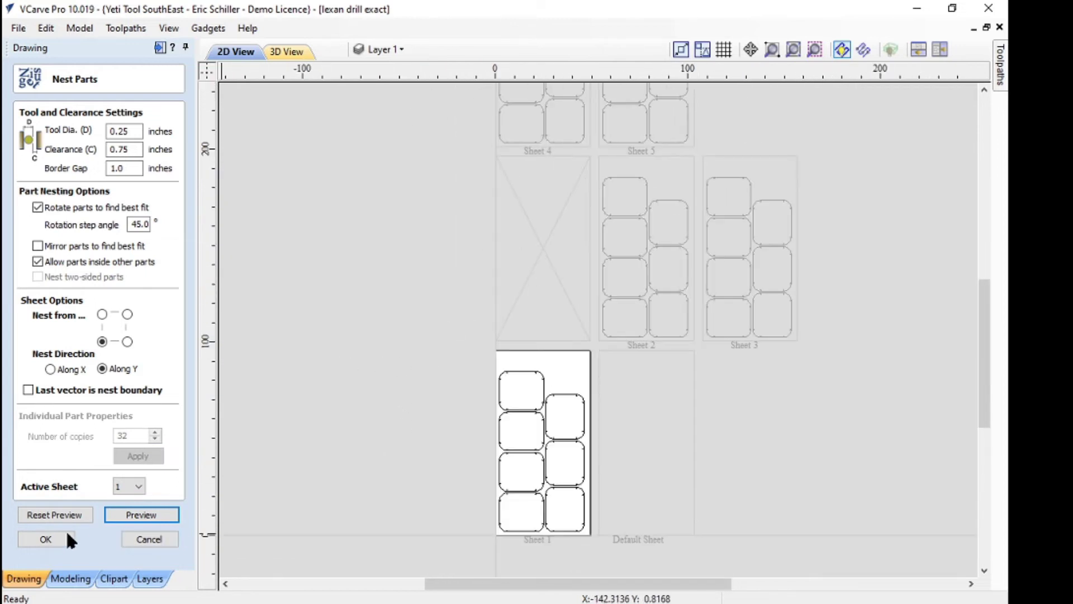
{"action": "left_click", "coordinate": [34, 537]}
- Switch from drawing to toolpath creation and start a 2D profile toolpath for the nested sheet
{"action": "scroll", "coordinate": [474, 441], "scroll_direction": "up", "scroll_amount": 3}
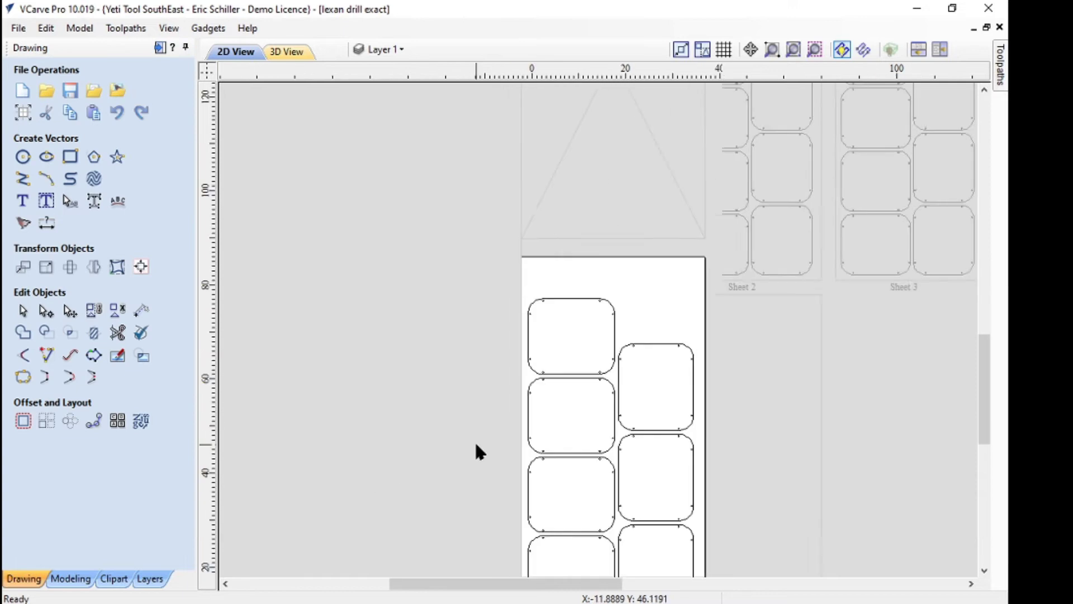
{"action": "middle_click_drag", "start_coordinate": [491, 407], "coordinate": [430, 320]}
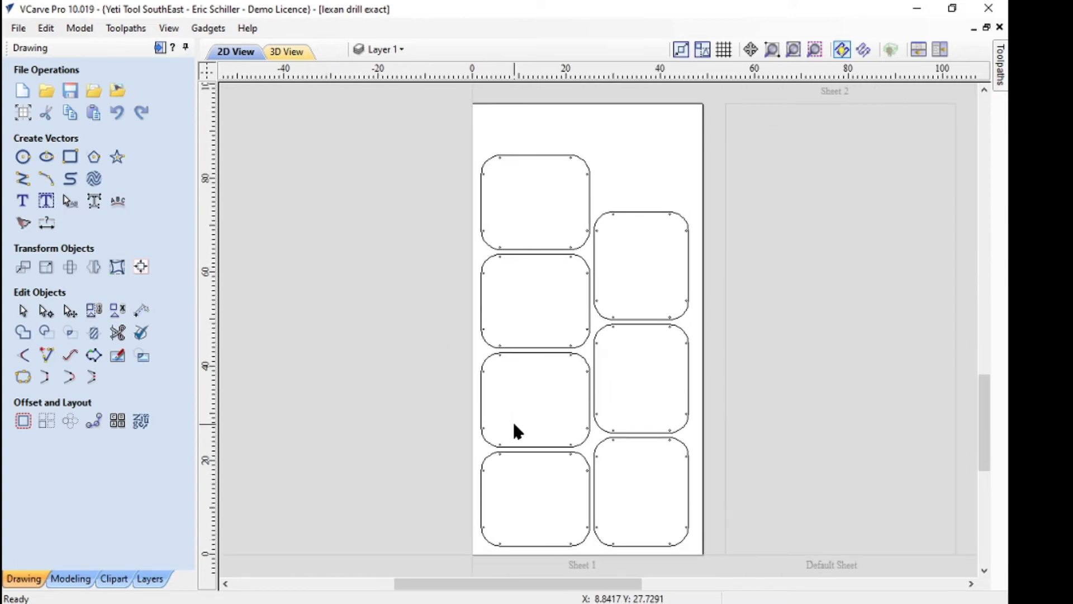
{"action": "left_click", "coordinate": [159, 49]}
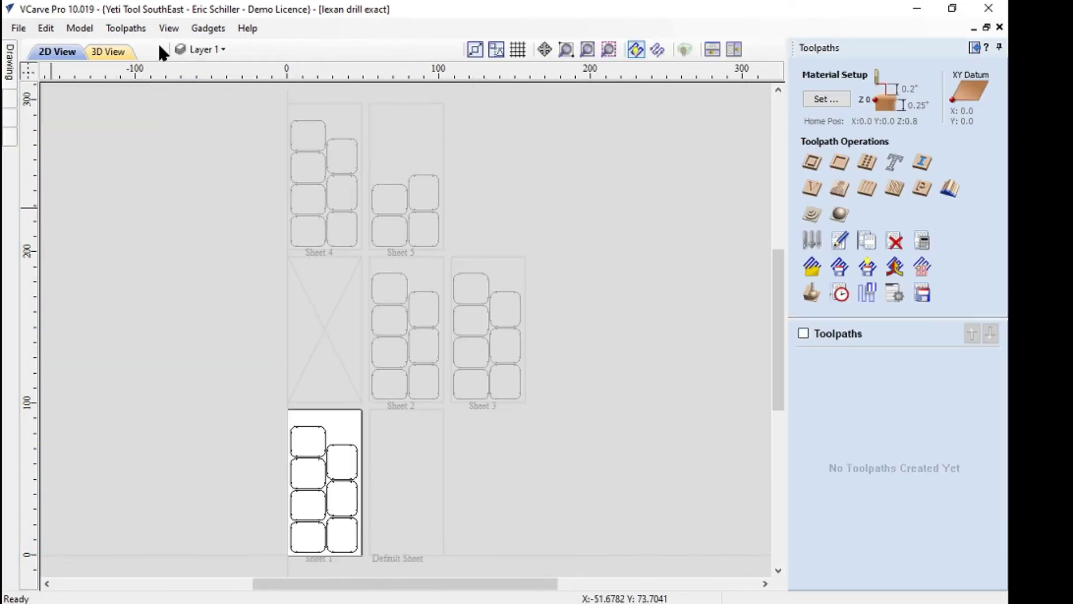
{"action": "scroll", "coordinate": [312, 497], "scroll_direction": "up", "scroll_amount": 3}
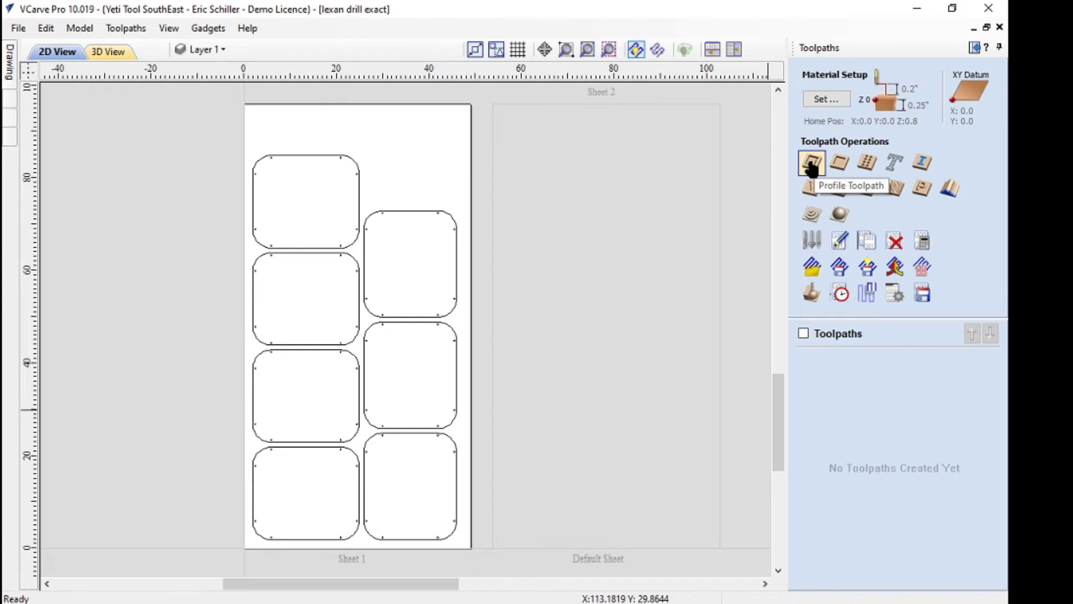
{"action": "left_click", "coordinate": [811, 163]}
- Select all the hole circles of the nested plates on Sheet 1, leaving out the plate outlines, and check the selection
{"action": "scroll", "coordinate": [260, 212], "scroll_direction": "up", "scroll_amount": 1}
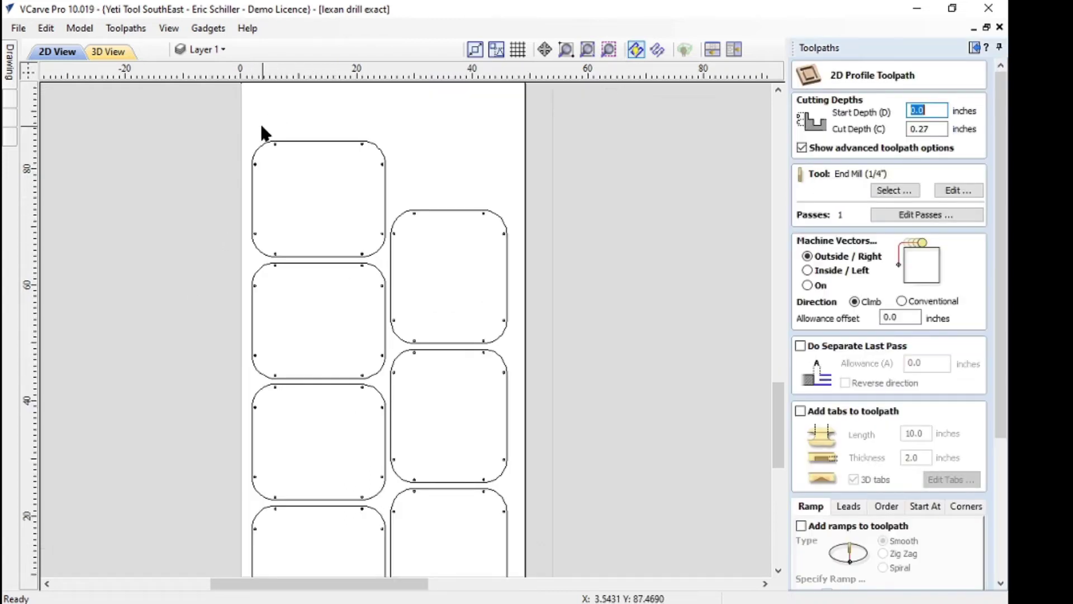
{"action": "scroll", "coordinate": [434, 136], "scroll_direction": "down", "scroll_amount": 2}
{"action": "scroll", "coordinate": [330, 149], "scroll_direction": "up", "scroll_amount": 2}
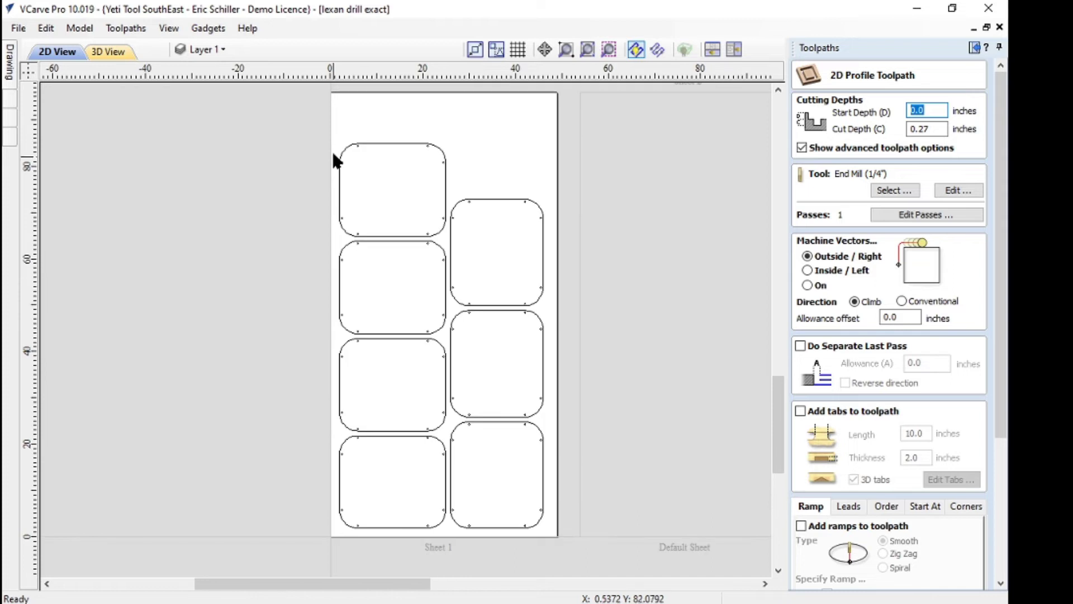
{"action": "left_click_drag", "start_coordinate": [322, 118], "coordinate": [371, 555]}
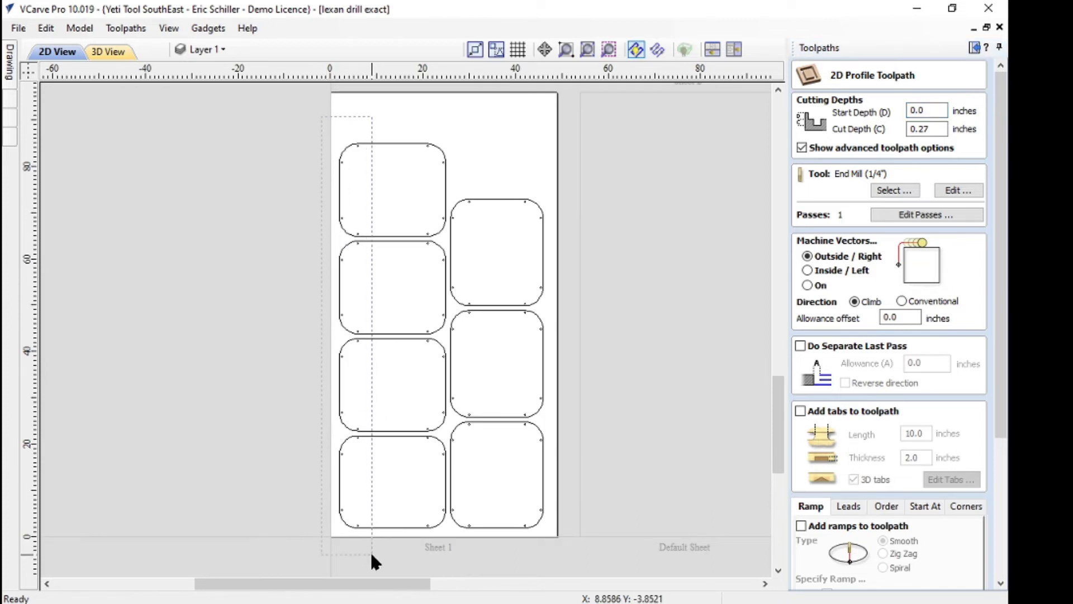
{"action": "left_click_drag", "start_coordinate": [371, 554], "coordinate": [371, 555]}
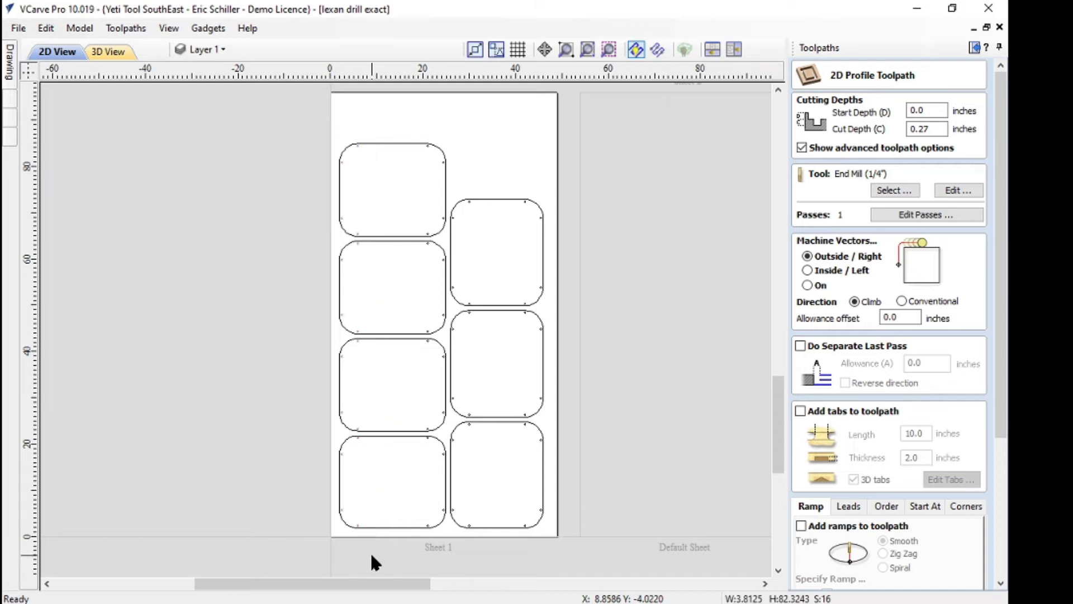
{"action": "left_click_drag", "start_coordinate": [417, 119], "coordinate": [485, 533]}
{"action": "left_click_drag", "start_coordinate": [512, 172], "coordinate": [558, 535], "text": "shift"}
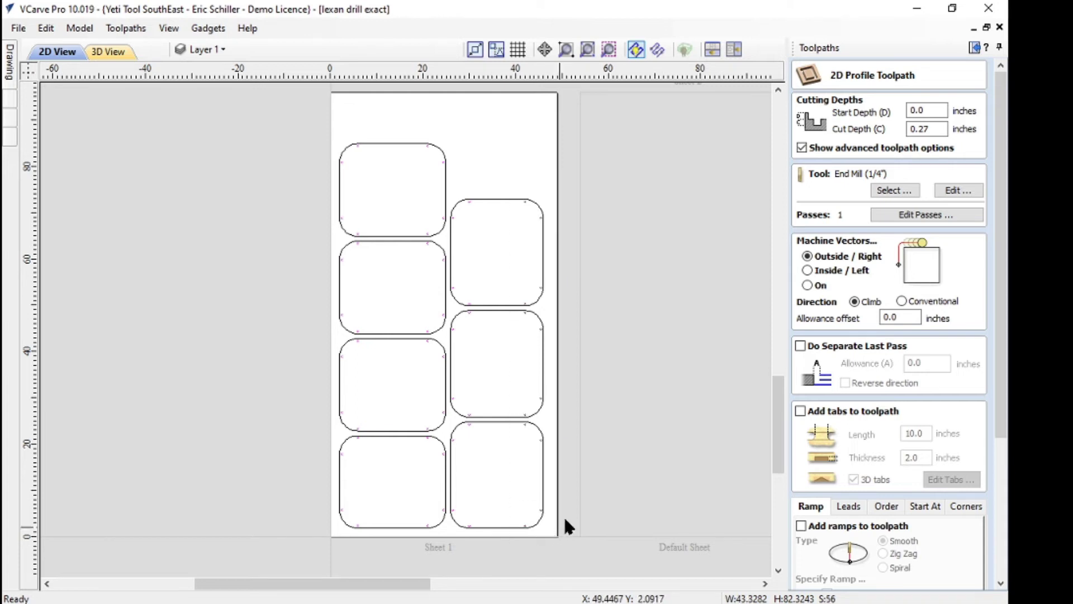
{"action": "scroll", "coordinate": [359, 144], "scroll_direction": "up", "scroll_amount": 3}
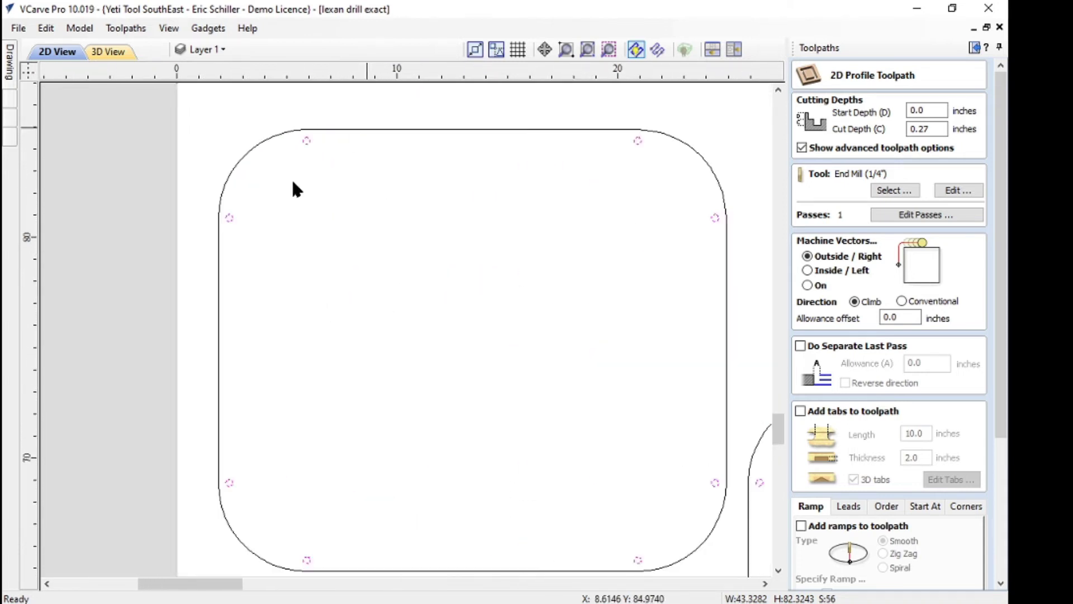
{"action": "scroll", "coordinate": [244, 155], "scroll_direction": "down", "scroll_amount": 2}
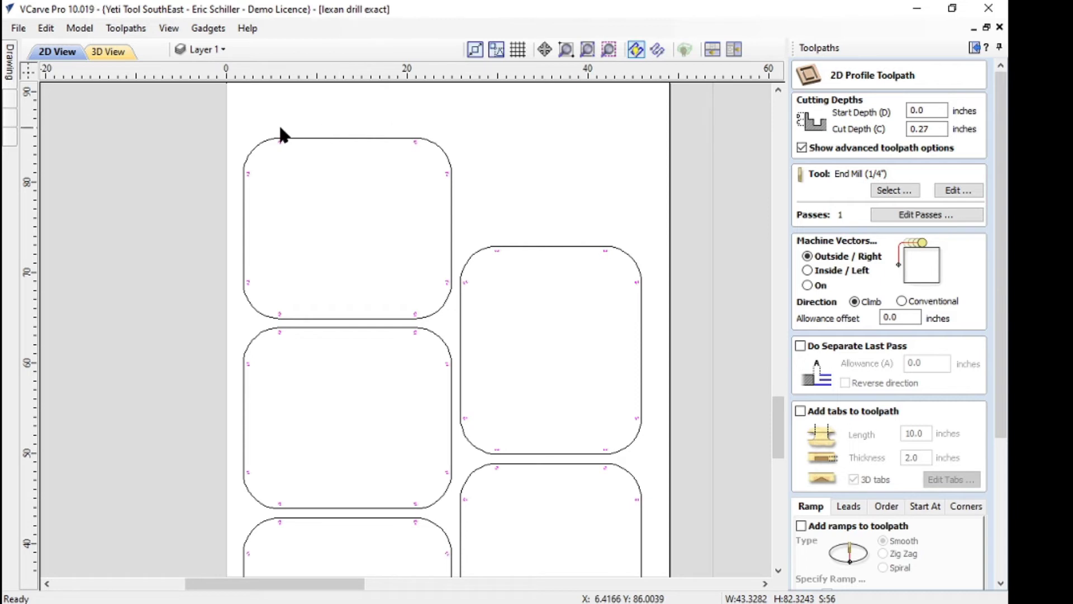
{"action": "scroll", "coordinate": [410, 176], "scroll_direction": "down", "scroll_amount": 2}
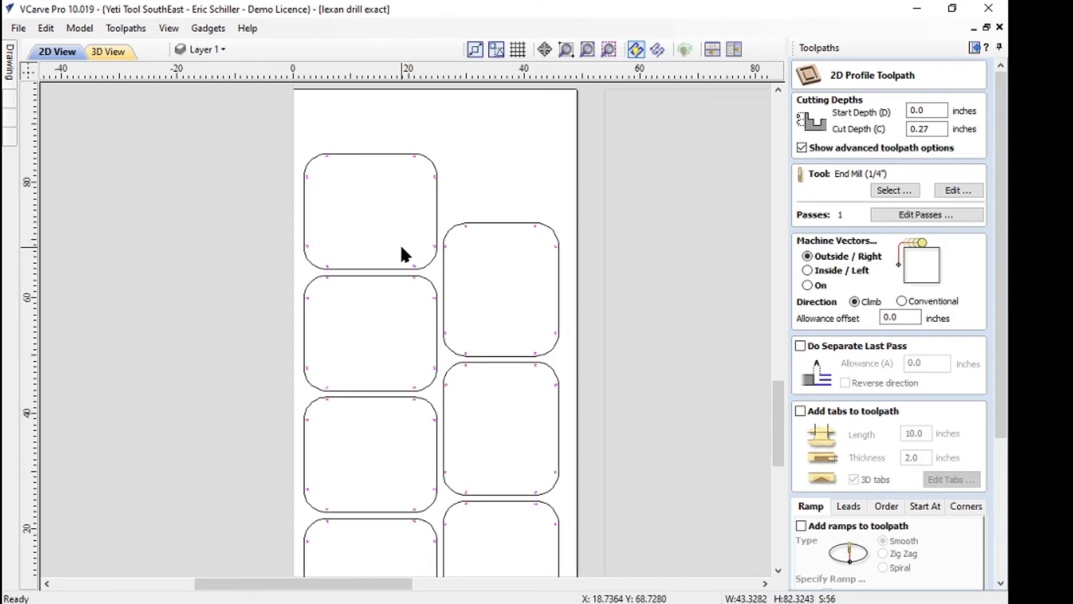
{"action": "scroll", "coordinate": [403, 251], "scroll_direction": "down", "scroll_amount": 2}
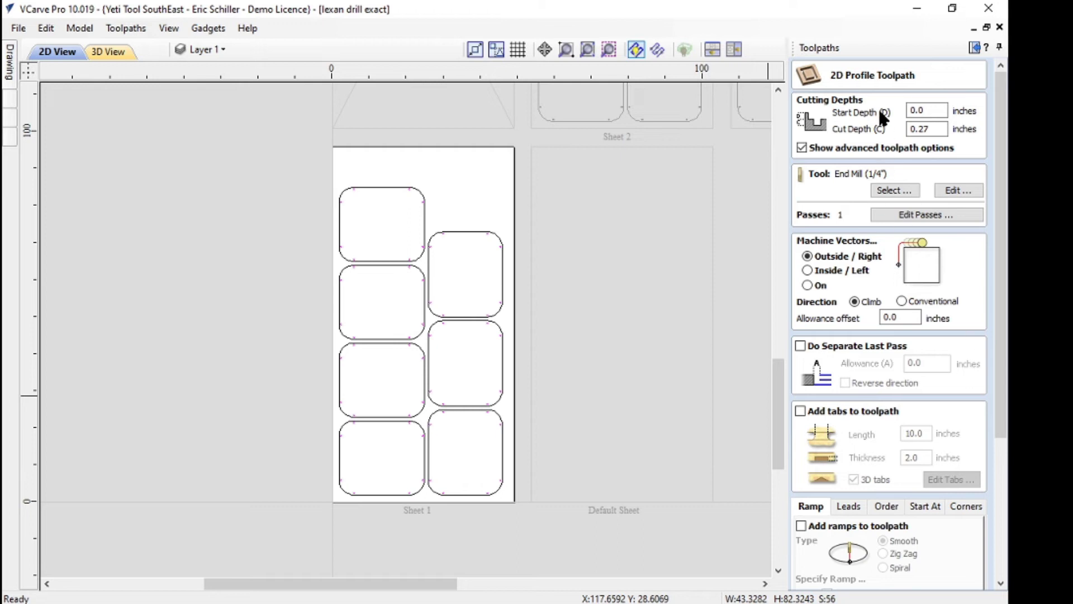
- Set the profile cut depth to the material thickness plus .02 inches and machine the inside of the vectors
{"action": "double_click", "coordinate": [929, 129]}
{"action": "type", "text": "t"}
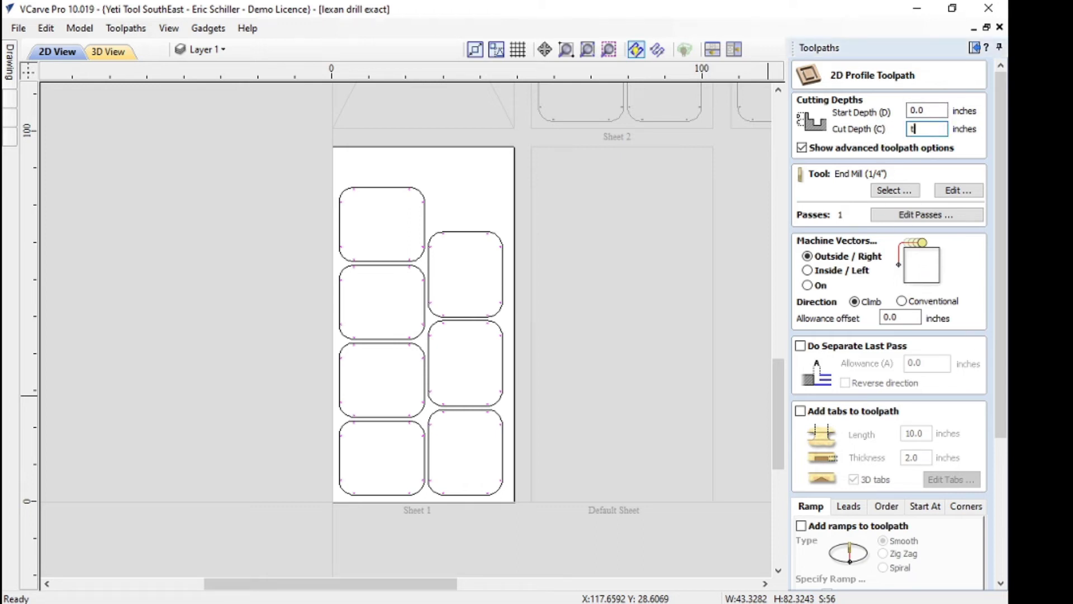
{"action": "type", "text": "+.02"}
{"action": "key", "text": "equal"}
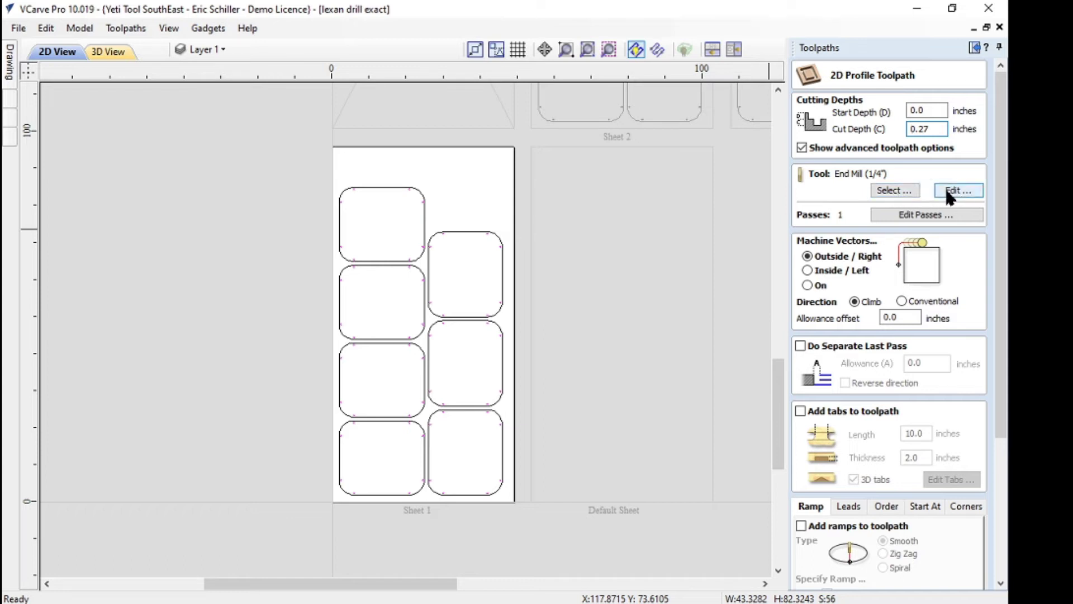
{"action": "left_click", "coordinate": [807, 270]}
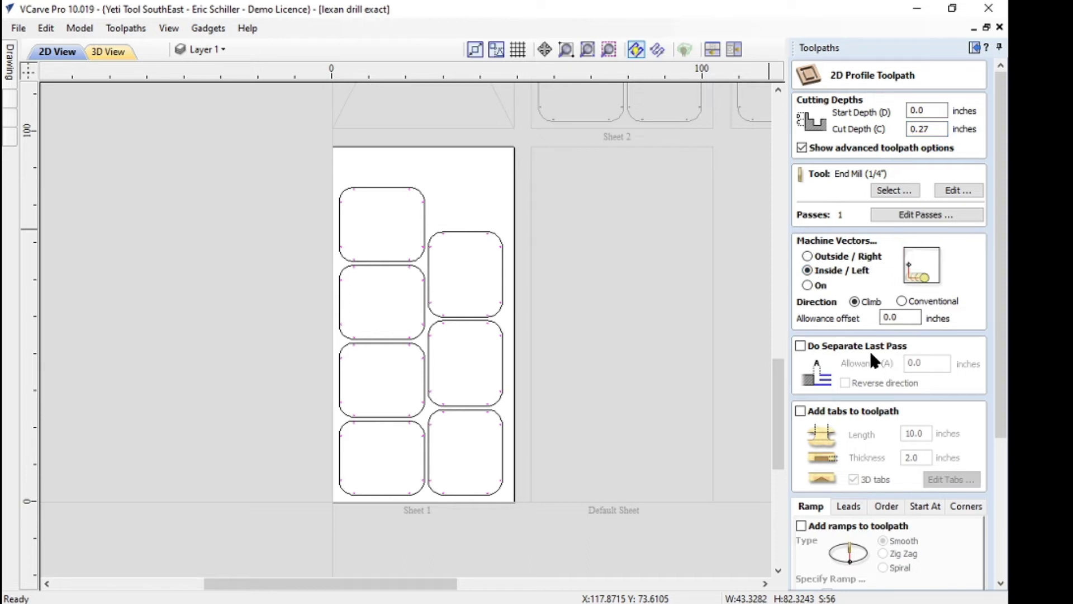
- Add ramps to the hole toolpath, name it Profile holes and calculate it, accepting the cut through the material
{"action": "scroll", "coordinate": [749, 347], "scroll_direction": "down", "scroll_amount": 1}
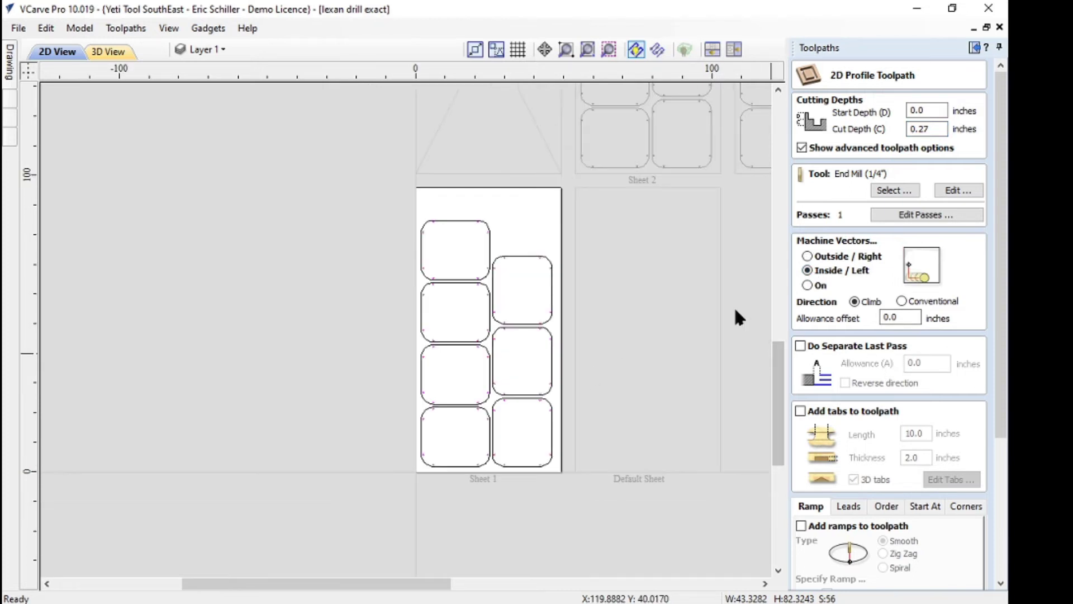
{"action": "left_click", "coordinate": [801, 525]}
{"action": "scroll", "coordinate": [909, 357], "scroll_direction": "down", "scroll_amount": 3}
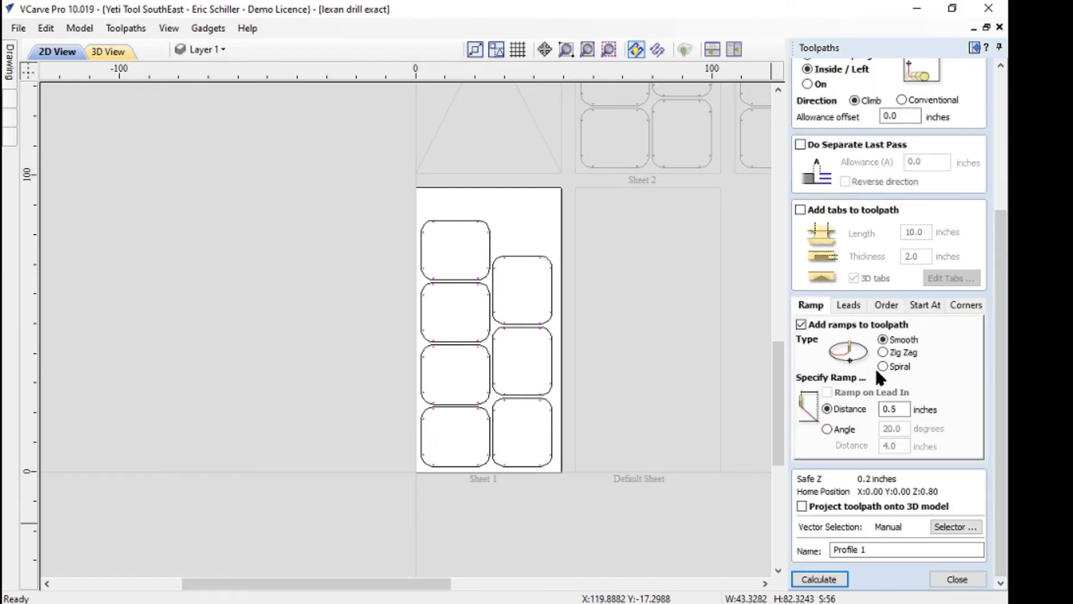
{"action": "left_click", "coordinate": [876, 553]}
{"action": "left_click", "coordinate": [875, 552]}
{"action": "type", "text": "holes"}
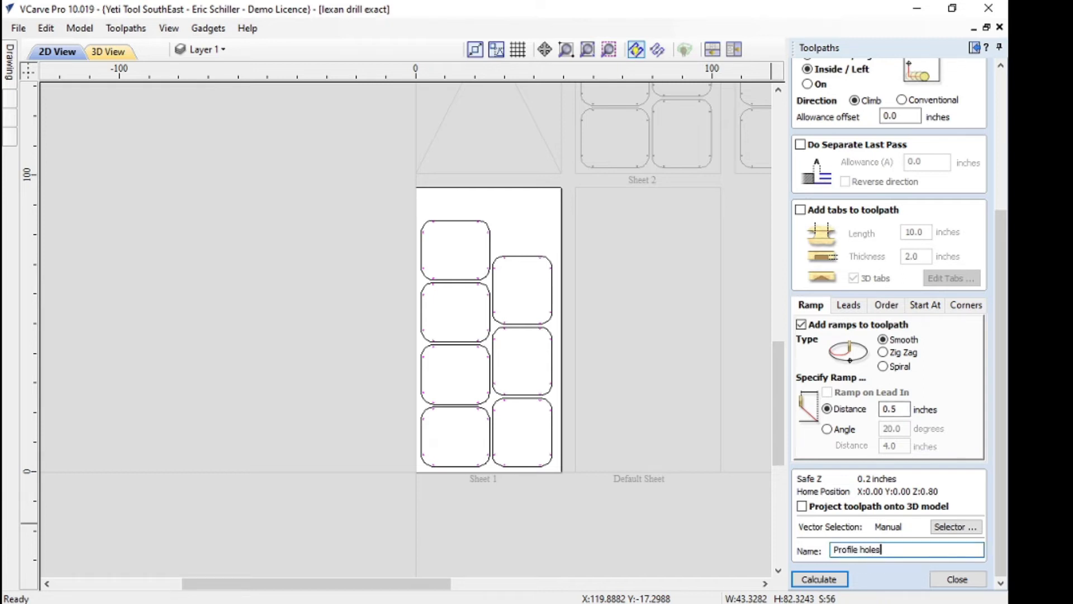
{"action": "left_click", "coordinate": [816, 579]}
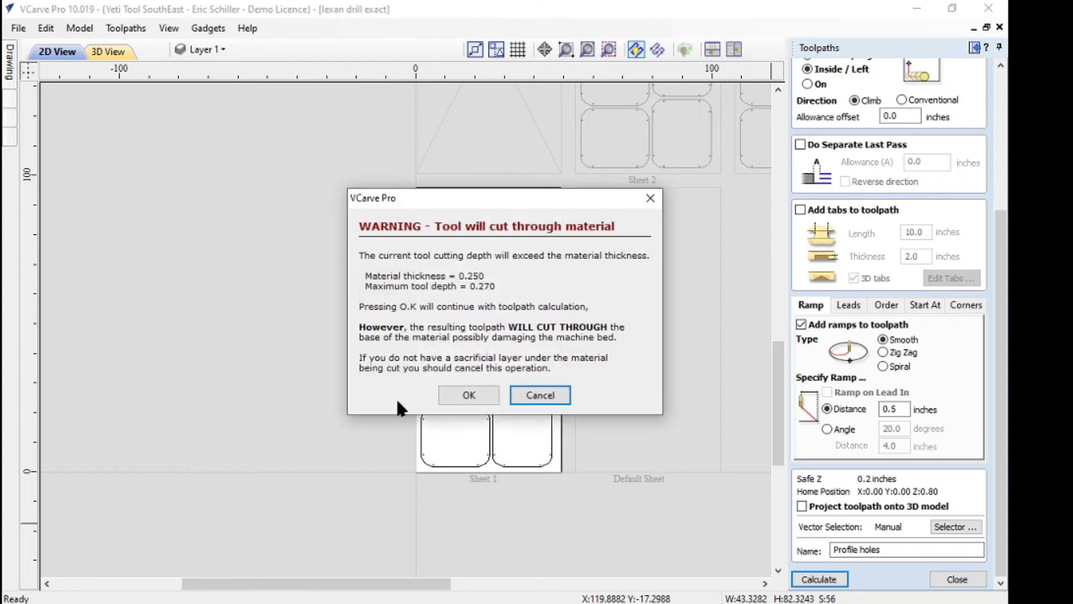
{"action": "left_click", "coordinate": [468, 395]}
- Tile the 2D and 3D views side by side and examine the solid hole toolpath around the nested plates' corners
{"action": "scroll", "coordinate": [490, 508], "scroll_direction": "up", "scroll_amount": 3}
{"action": "left_click", "coordinate": [712, 49]}
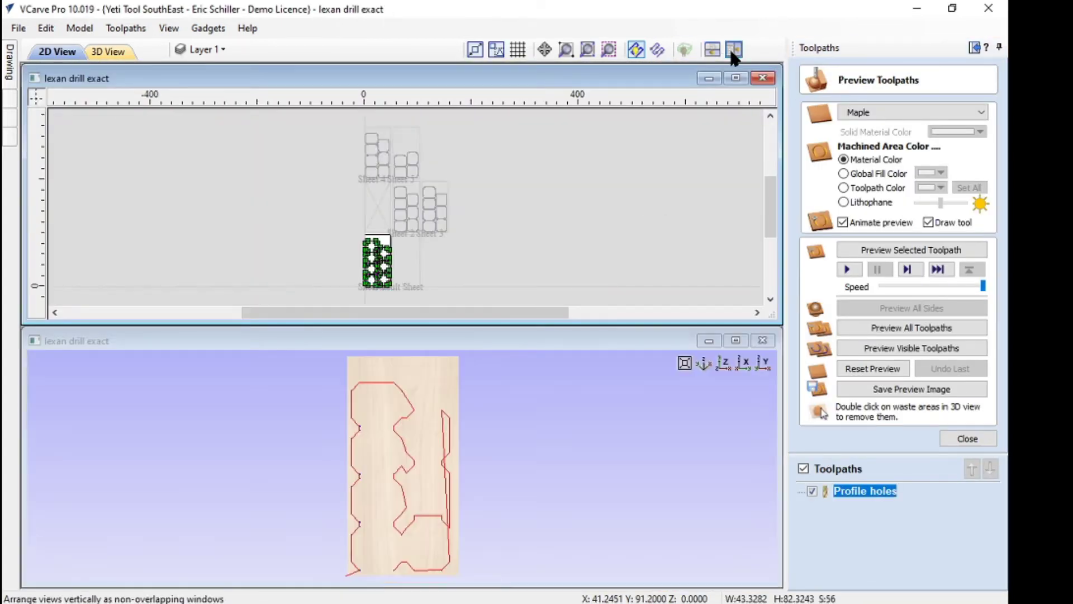
{"action": "left_click", "coordinate": [734, 49]}
{"action": "scroll", "coordinate": [168, 447], "scroll_direction": "up", "scroll_amount": 10}
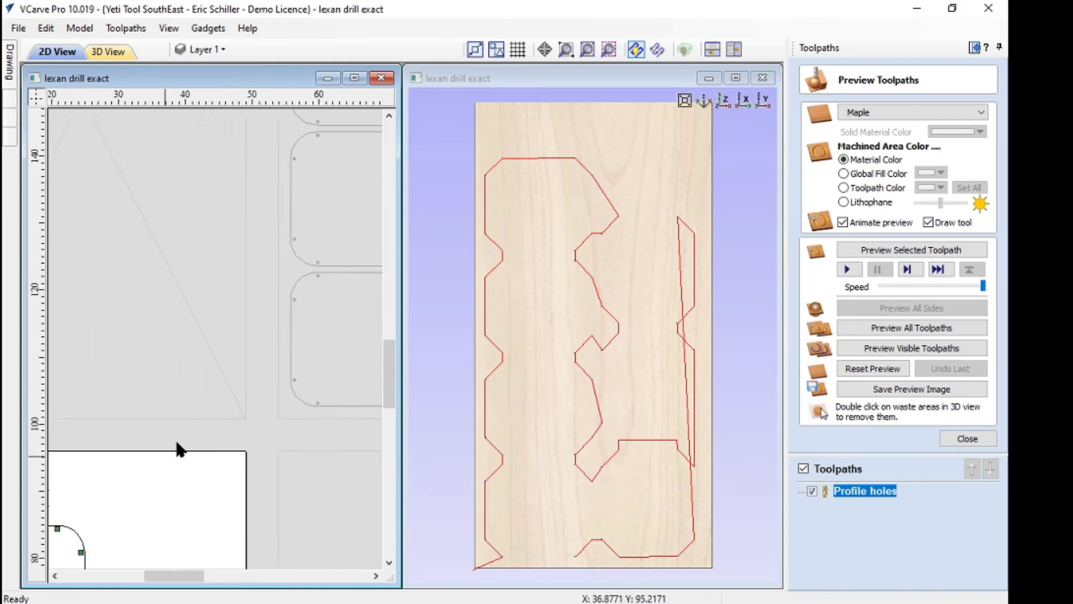
{"action": "scroll", "coordinate": [90, 535], "scroll_direction": "down", "scroll_amount": 4}
{"action": "scroll", "coordinate": [188, 411], "scroll_direction": "up", "scroll_amount": 5}
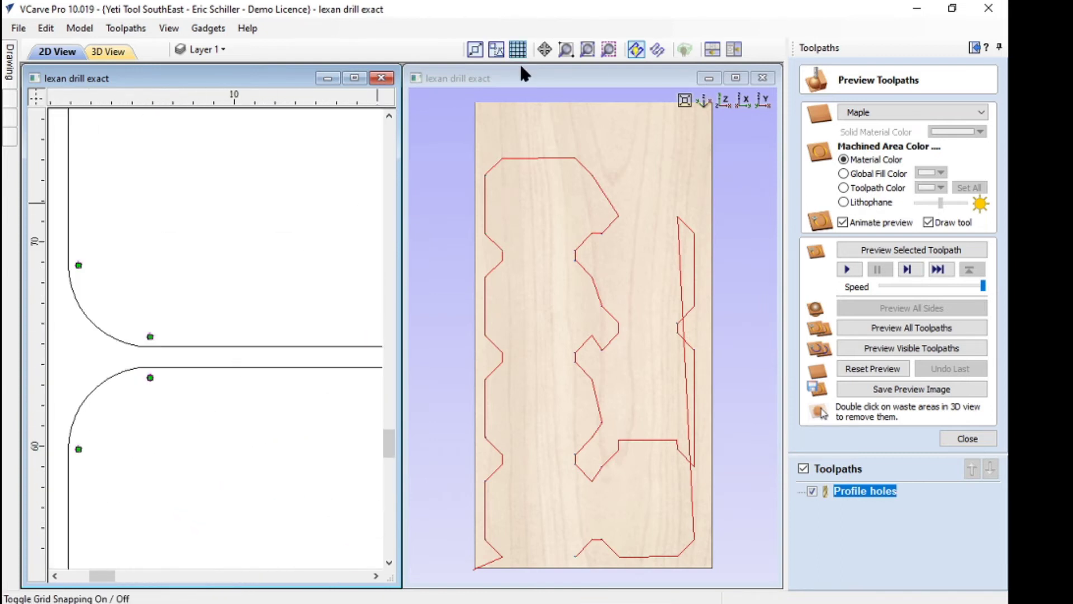
{"action": "left_click", "coordinate": [656, 49]}
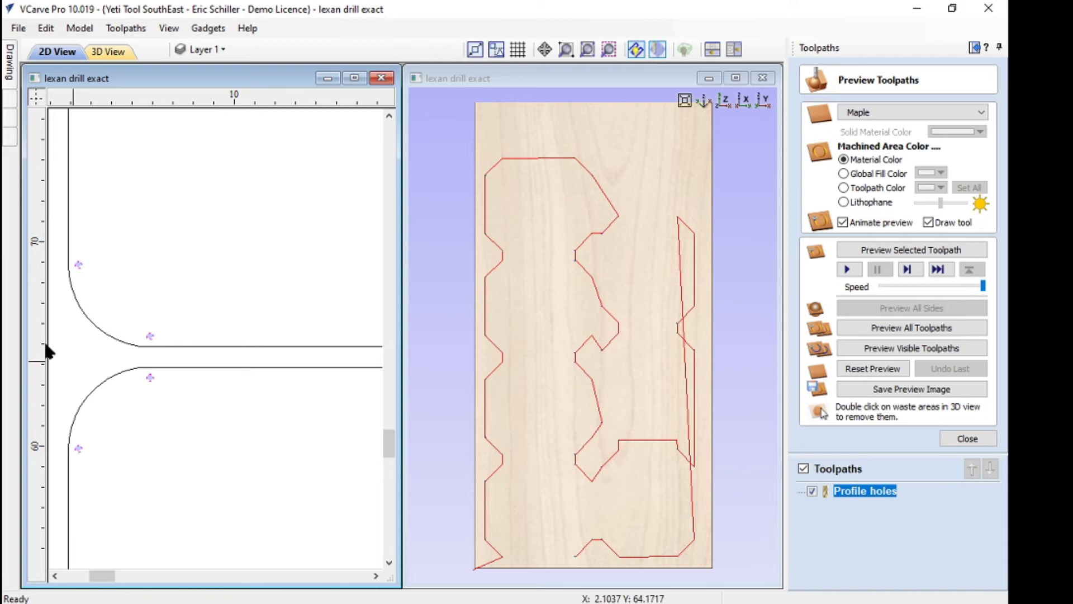
{"action": "scroll", "coordinate": [67, 392], "scroll_direction": "up", "scroll_amount": 2}
{"action": "scroll", "coordinate": [383, 431], "scroll_direction": "down", "scroll_amount": 3}
{"action": "scroll", "coordinate": [304, 422], "scroll_direction": "up", "scroll_amount": 3}
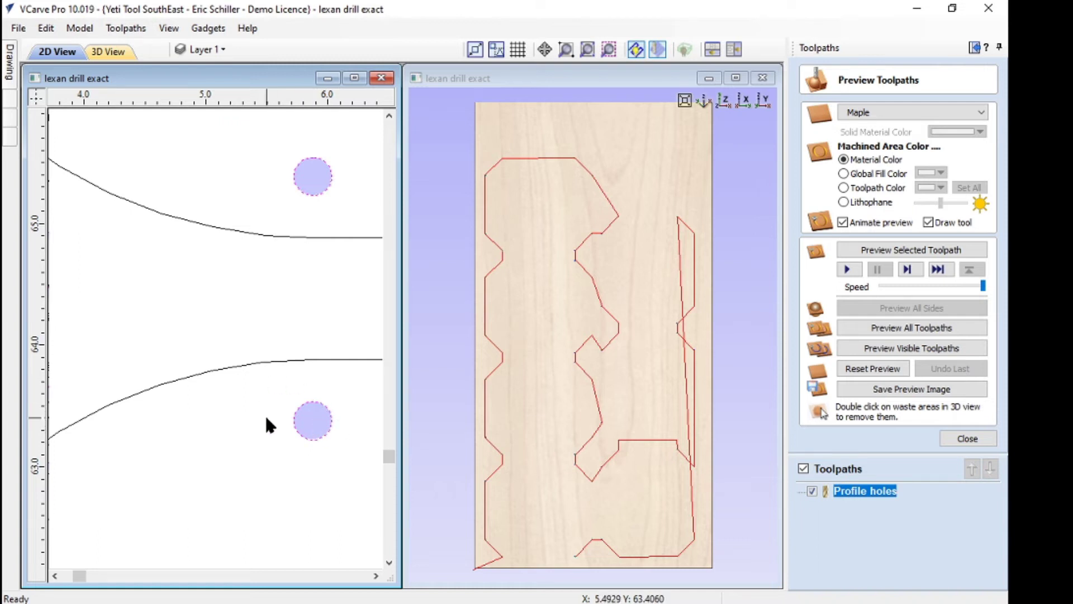
{"action": "double_click", "coordinate": [877, 494]}
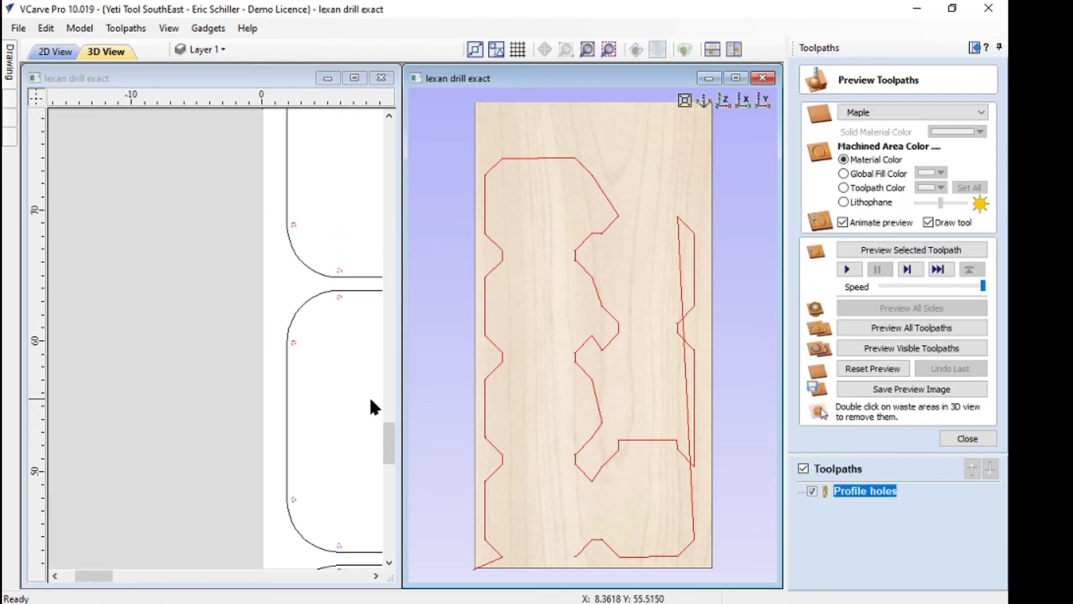
{"action": "left_click", "coordinate": [145, 314]}
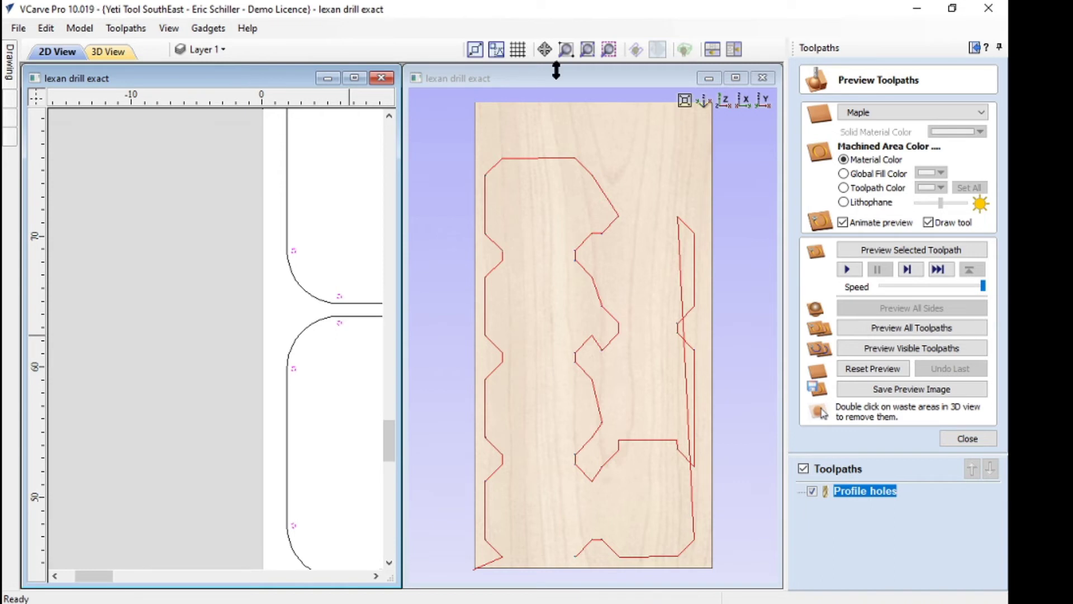
- Maximize the 2D view and select all seven plate outlines on Sheet 1, leaving out the hole circles
{"action": "left_click", "coordinate": [354, 78]}
{"action": "scroll", "coordinate": [329, 257], "scroll_direction": "down", "scroll_amount": 3}
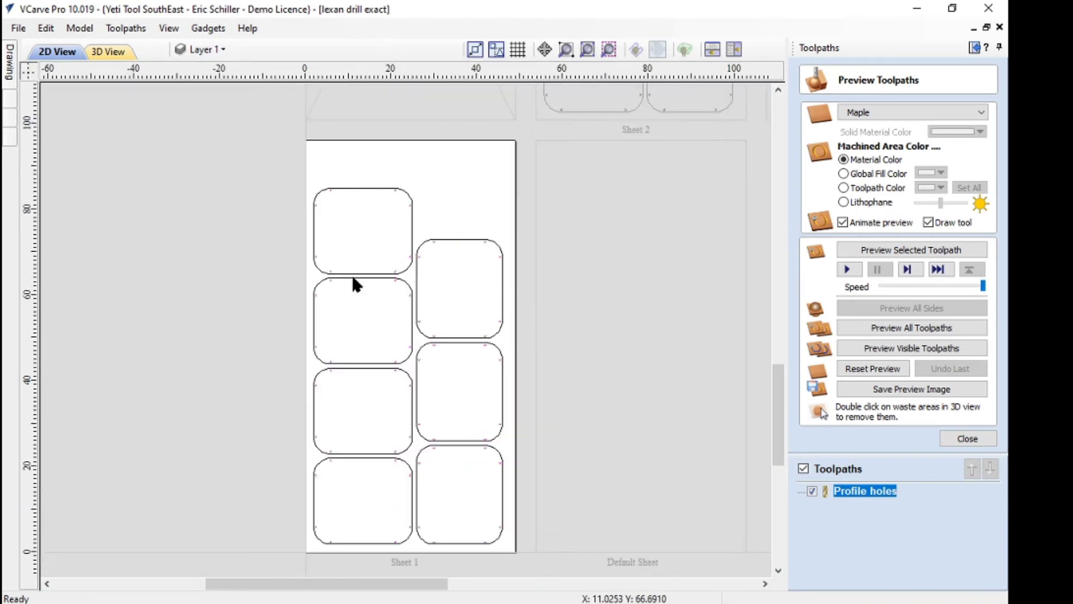
{"action": "left_click_drag", "start_coordinate": [368, 555], "coordinate": [355, 143]}
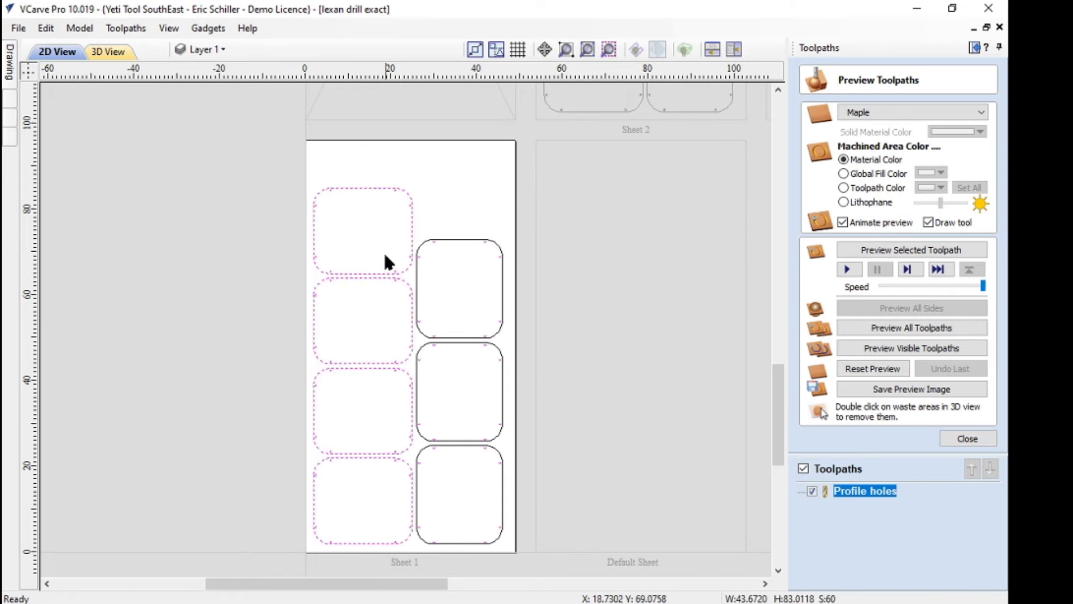
{"action": "left_click", "coordinate": [257, 182]}
{"action": "left_click", "coordinate": [359, 189]}
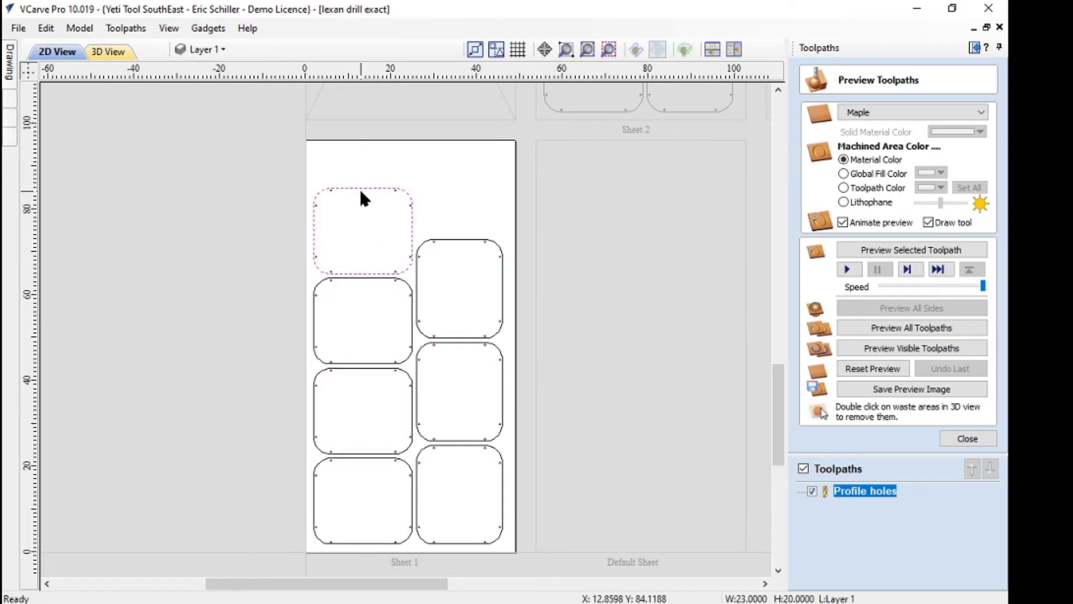
{"action": "left_click", "coordinate": [369, 289]}
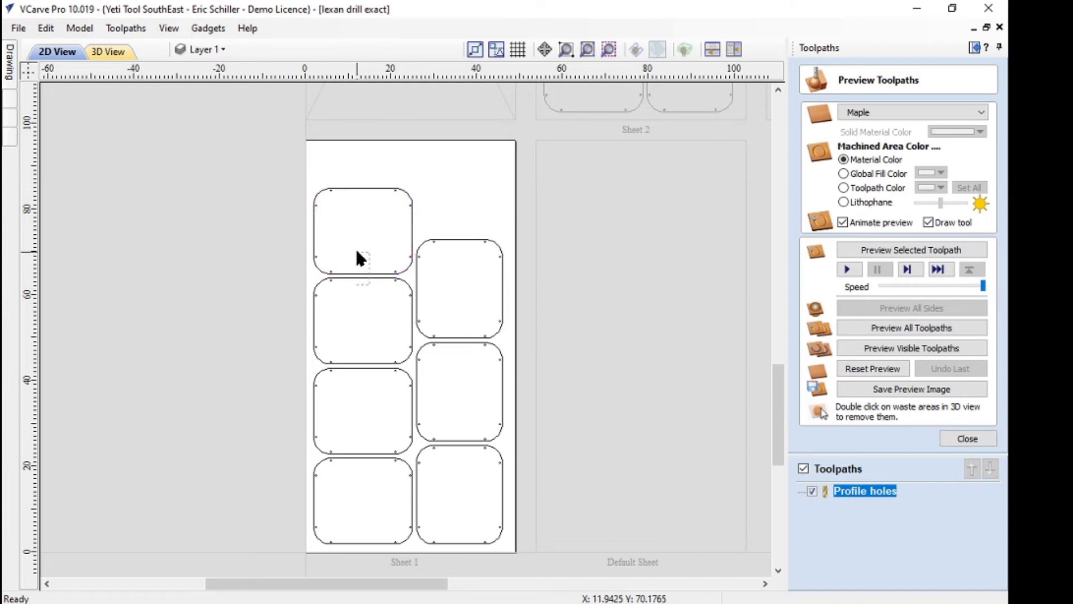
{"action": "left_click", "coordinate": [358, 259], "text": "shift"}
{"action": "left_click", "coordinate": [363, 444], "text": "shift"}
{"action": "left_click", "coordinate": [400, 475], "text": "shift"}
{"action": "key", "text": "ctrl+a"}
{"action": "scroll", "coordinate": [457, 367], "scroll_direction": "up", "scroll_amount": 4}
{"action": "scroll", "coordinate": [441, 268], "scroll_direction": "down", "scroll_amount": 5}
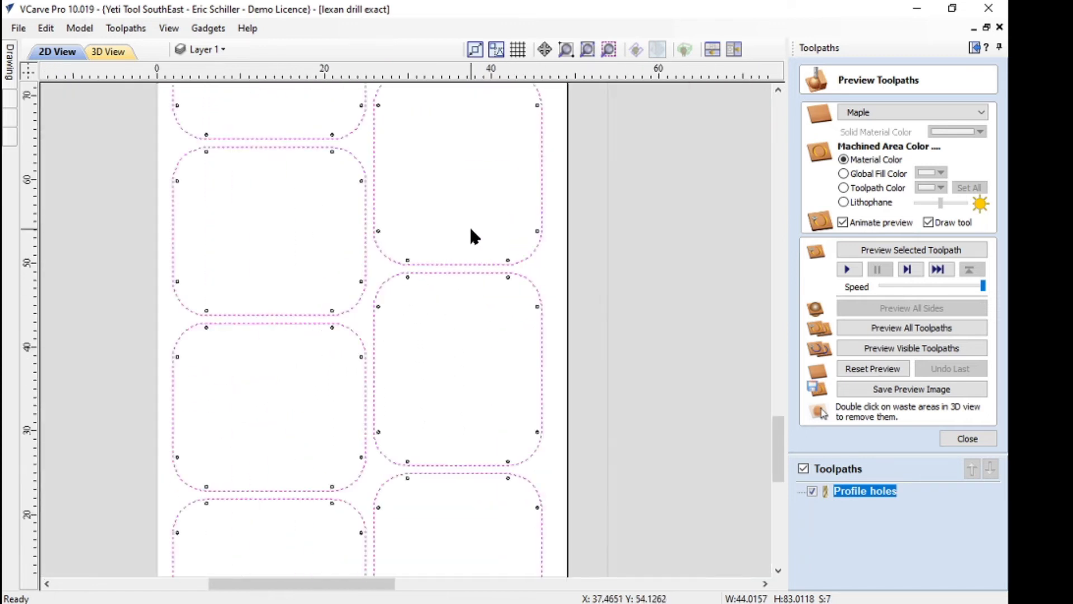
- Start another 2D profile toolpath for the selected plate outlines and machine the outside of the vectors
{"action": "left_click", "coordinate": [988, 438]}
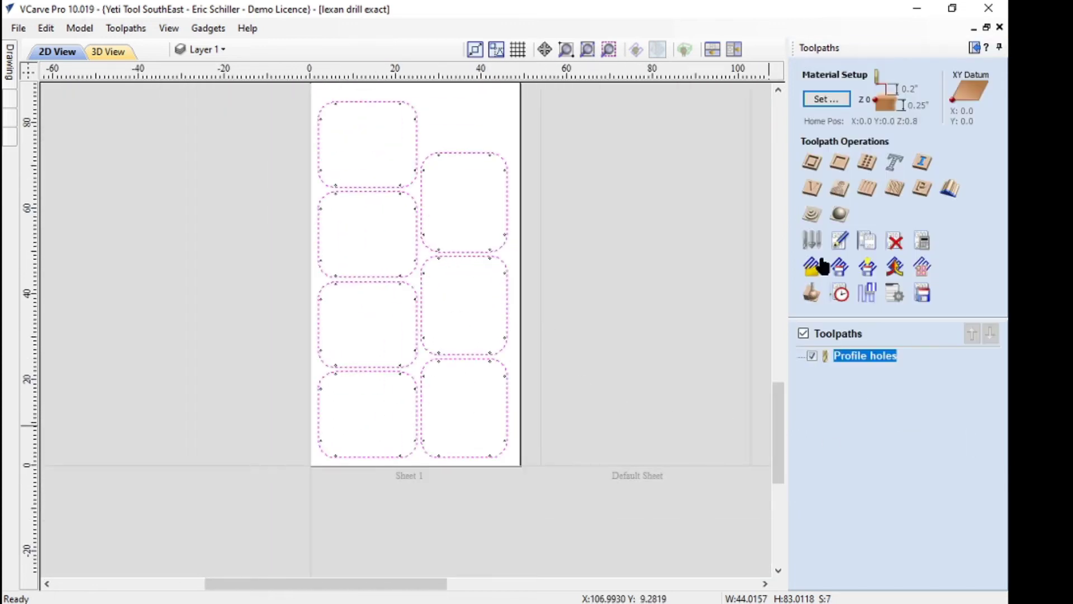
{"action": "left_click", "coordinate": [815, 163]}
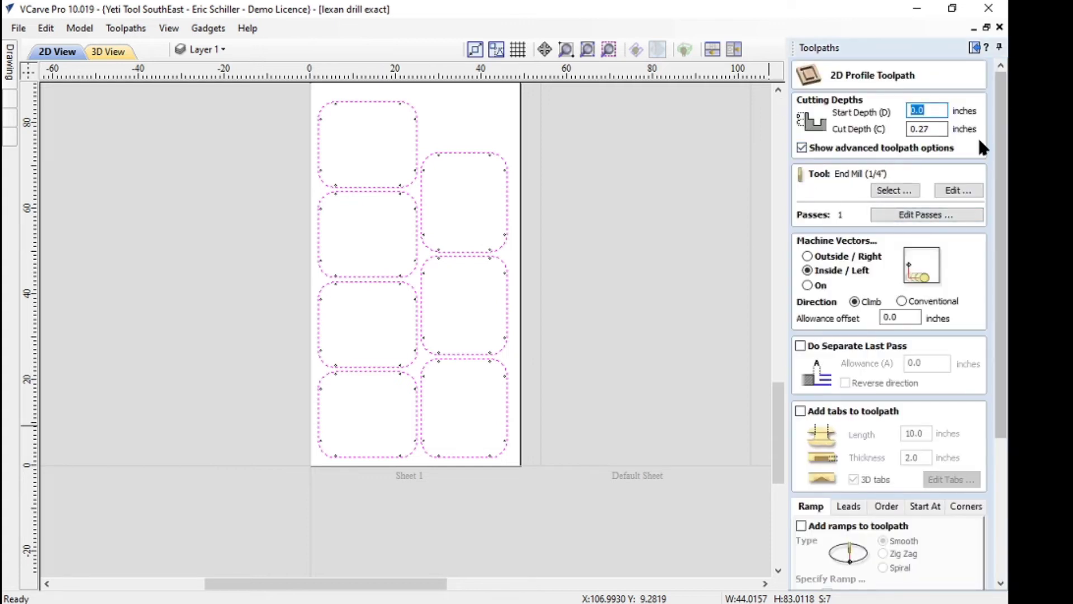
{"action": "left_click", "coordinate": [807, 257]}
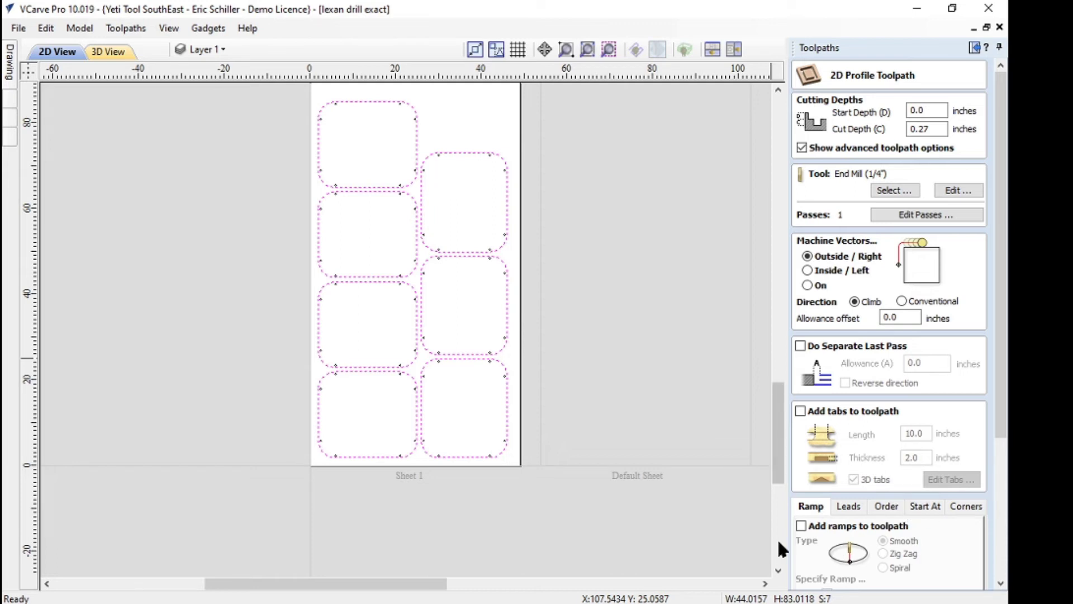
- Add ramps to the outline toolpath, name it Profile cutouts and calculate it, accepting the cut through the material
{"action": "left_click", "coordinate": [801, 527]}
{"action": "left_click_drag", "start_coordinate": [1002, 430], "coordinate": [988, 585]}
{"action": "left_click", "coordinate": [906, 546]}
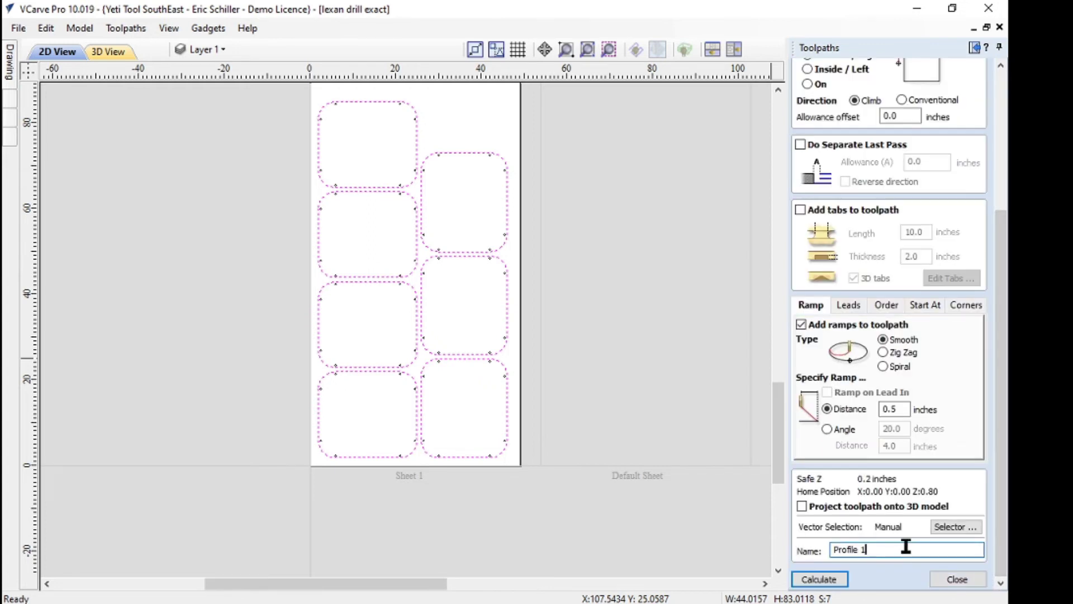
{"action": "type", "text": "cutouts"}
{"action": "left_click", "coordinate": [832, 581]}
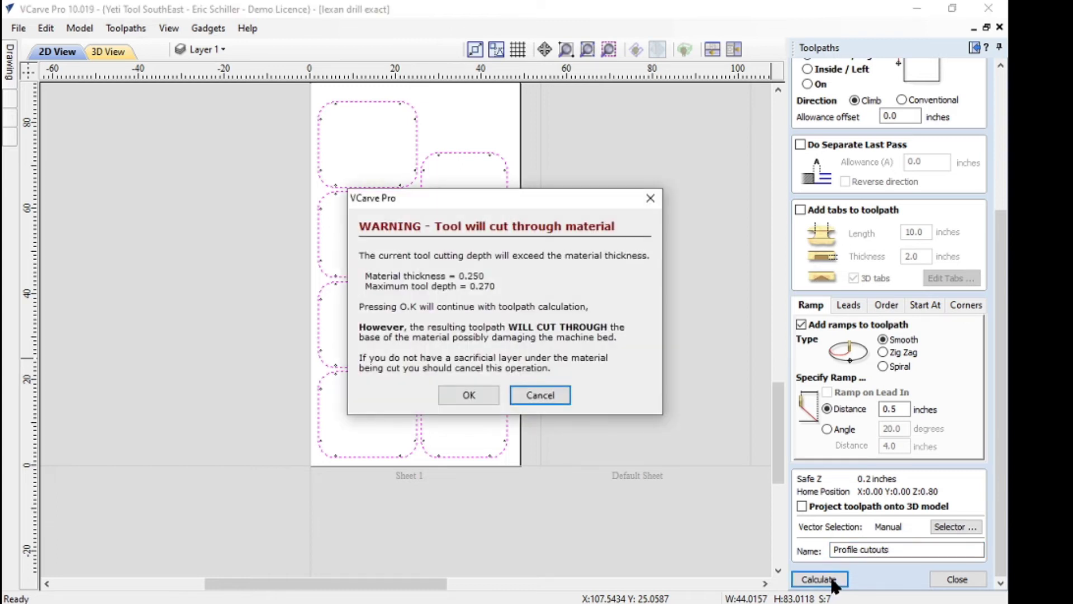
{"action": "left_click", "coordinate": [485, 392]}
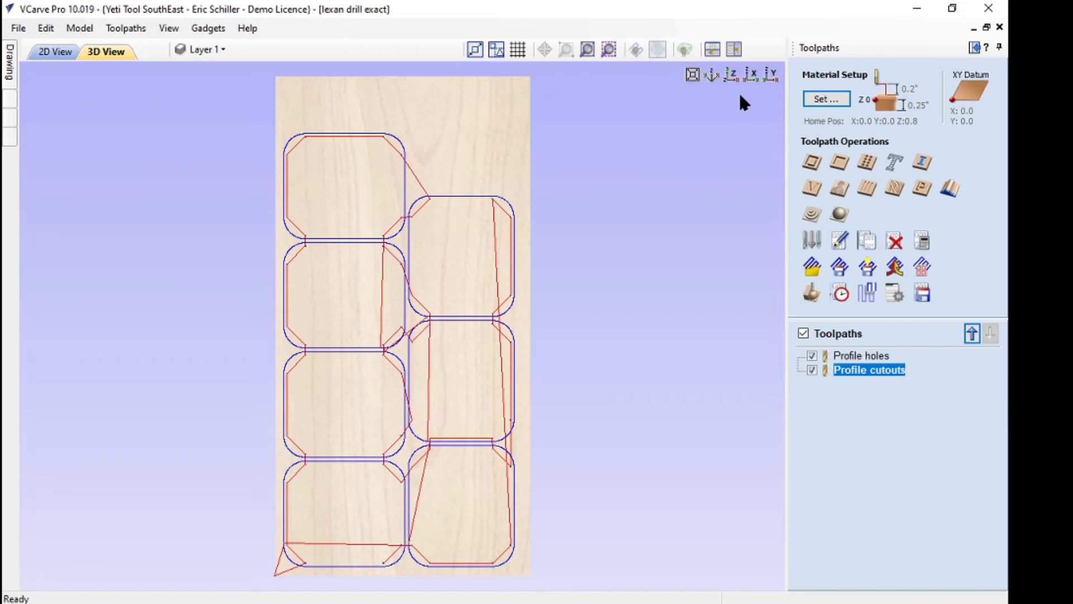
- Preview all toolpaths and examine the simulated holes and plate cutouts in an enlarged 3D view
{"action": "left_click", "coordinate": [712, 50]}
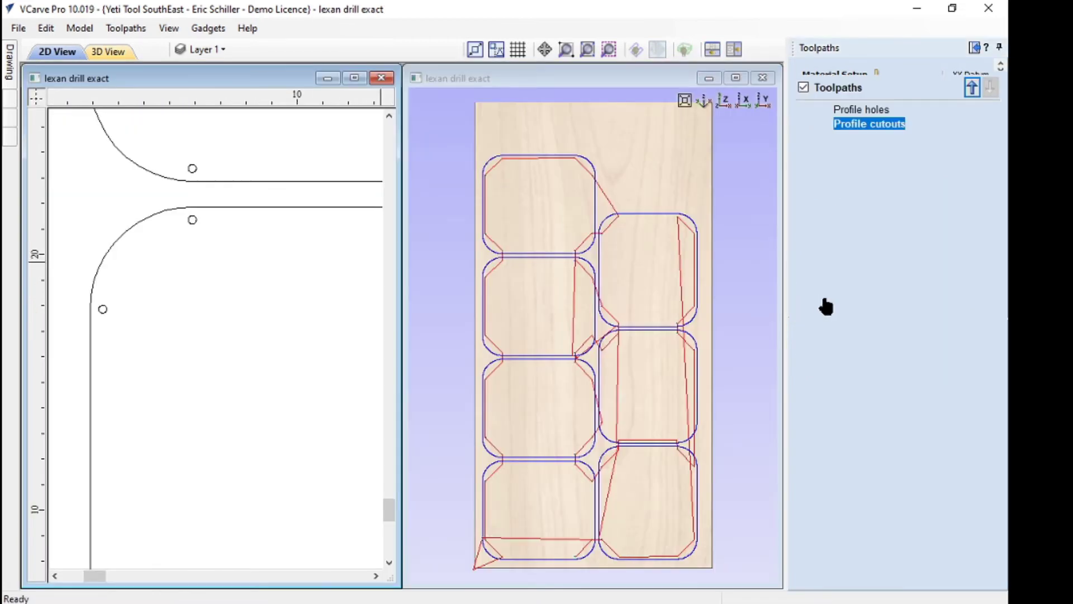
{"action": "left_click", "coordinate": [895, 328]}
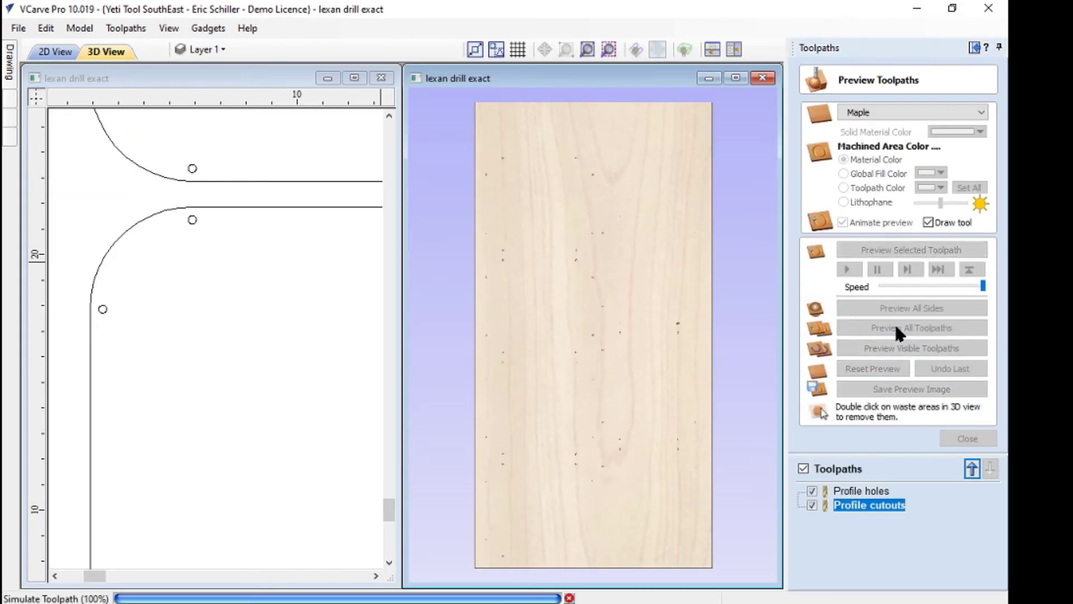
{"action": "scroll", "coordinate": [615, 447], "scroll_direction": "up", "scroll_amount": 5}
{"action": "scroll", "coordinate": [588, 490], "scroll_direction": "down", "scroll_amount": 3}
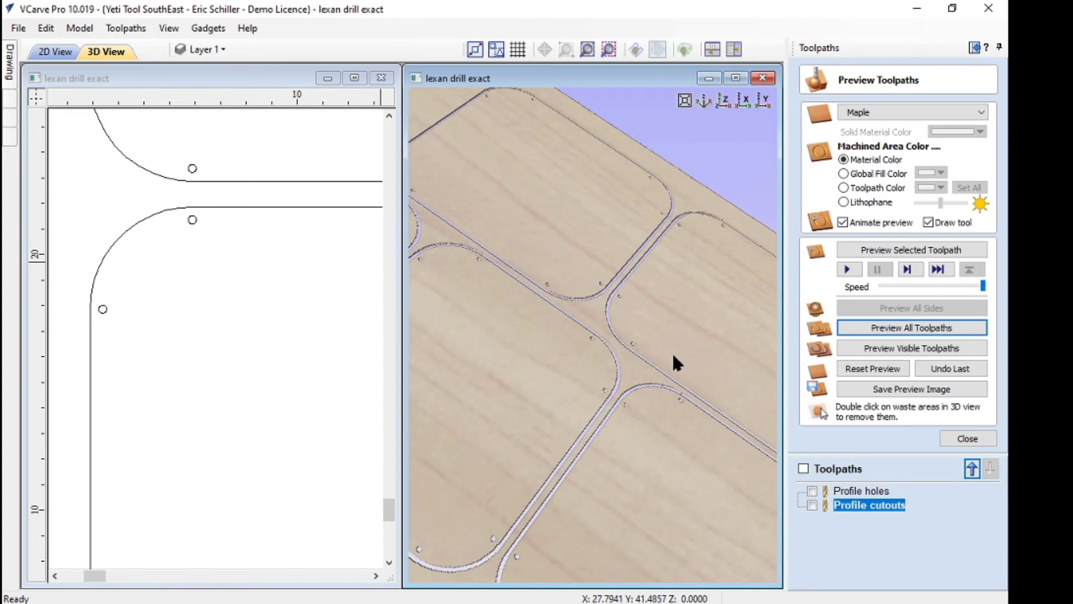
{"action": "left_click", "coordinate": [734, 78]}
{"action": "scroll", "coordinate": [558, 373], "scroll_direction": "up", "scroll_amount": 2}
{"action": "scroll", "coordinate": [514, 441], "scroll_direction": "up", "scroll_amount": 2}
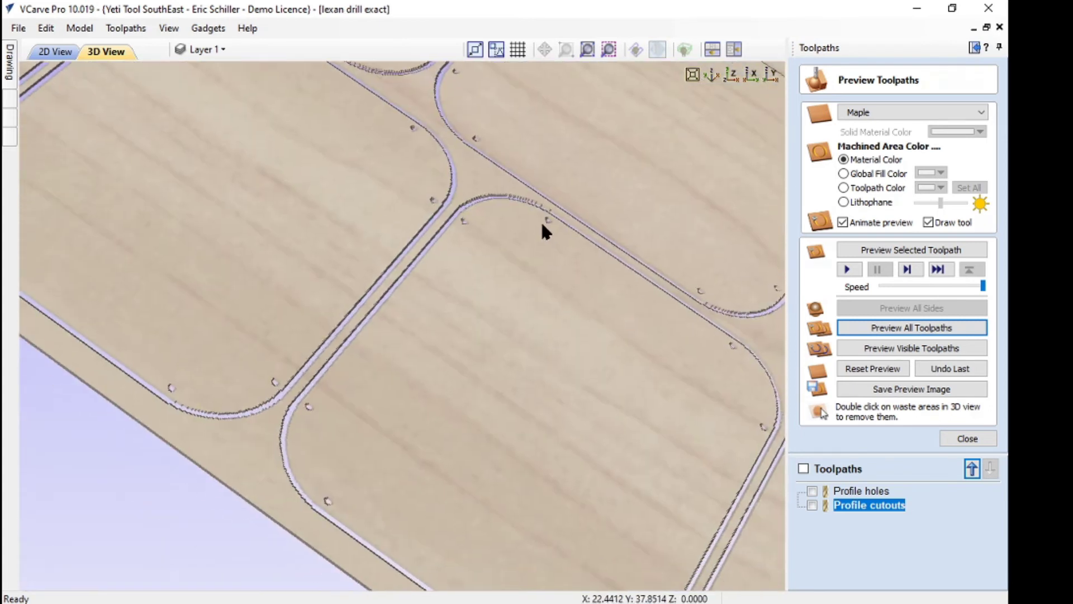
{"action": "scroll", "coordinate": [464, 140], "scroll_direction": "up", "scroll_amount": 2}
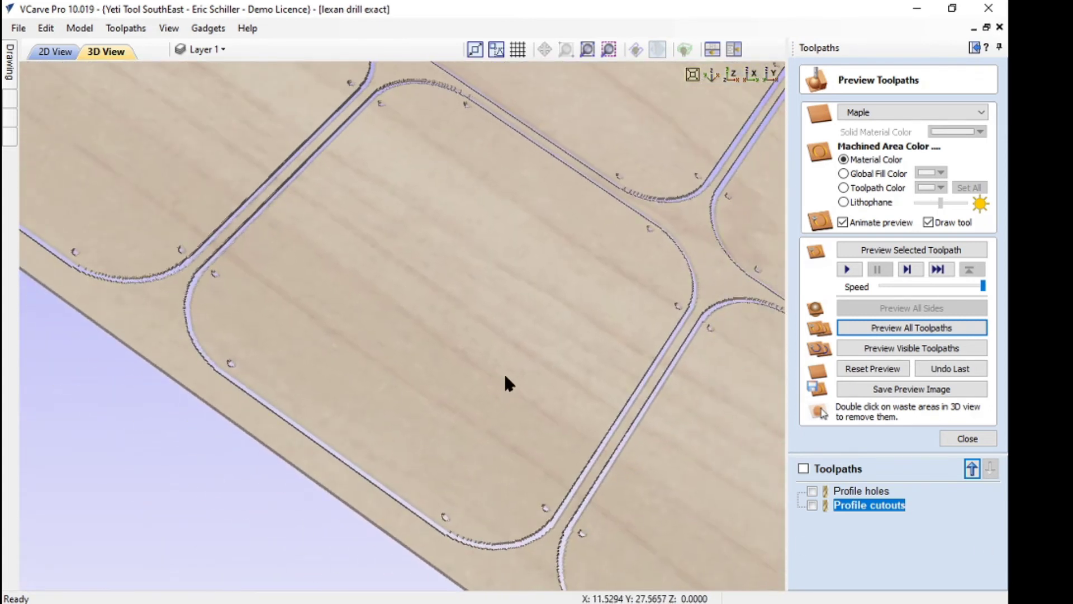
{"action": "scroll", "coordinate": [491, 376], "scroll_direction": "down", "scroll_amount": 3}
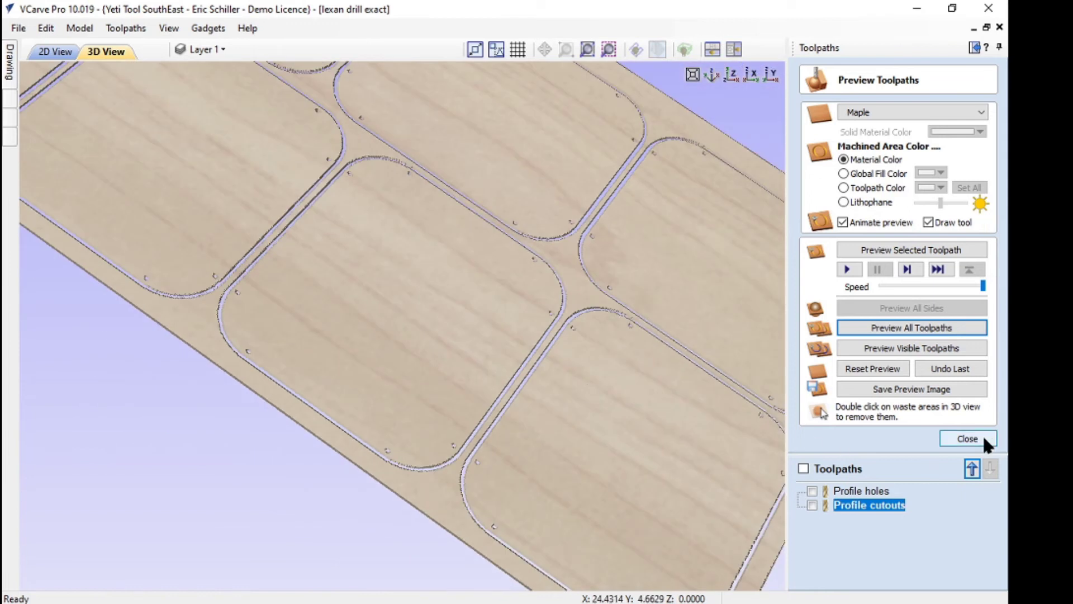
{"action": "left_click", "coordinate": [981, 437]}
{"action": "scroll", "coordinate": [705, 397], "scroll_direction": "down", "scroll_amount": 3}
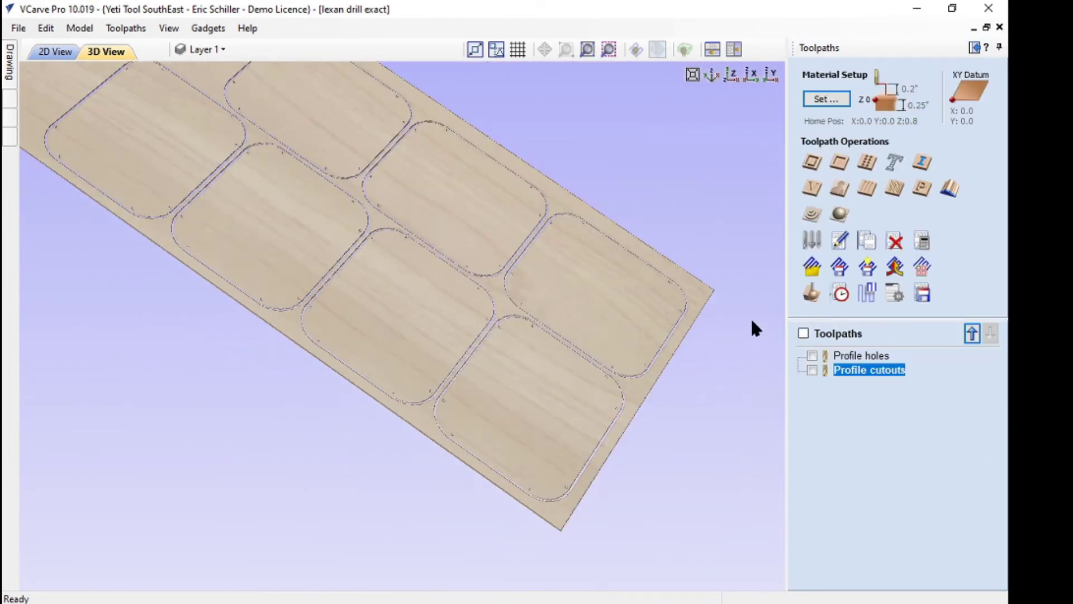
{"action": "scroll", "coordinate": [614, 335], "scroll_direction": "down", "scroll_amount": 2}
- Save the nested plate job and close its file
{"action": "left_click", "coordinate": [17, 28]}
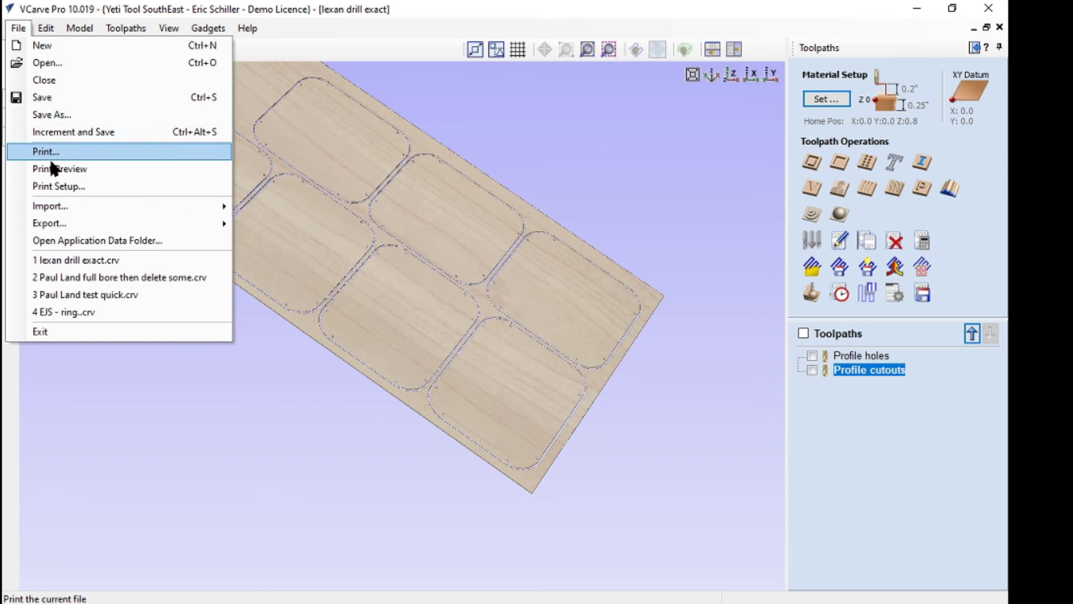
{"action": "left_click", "coordinate": [54, 98]}
{"action": "left_click", "coordinate": [17, 28]}
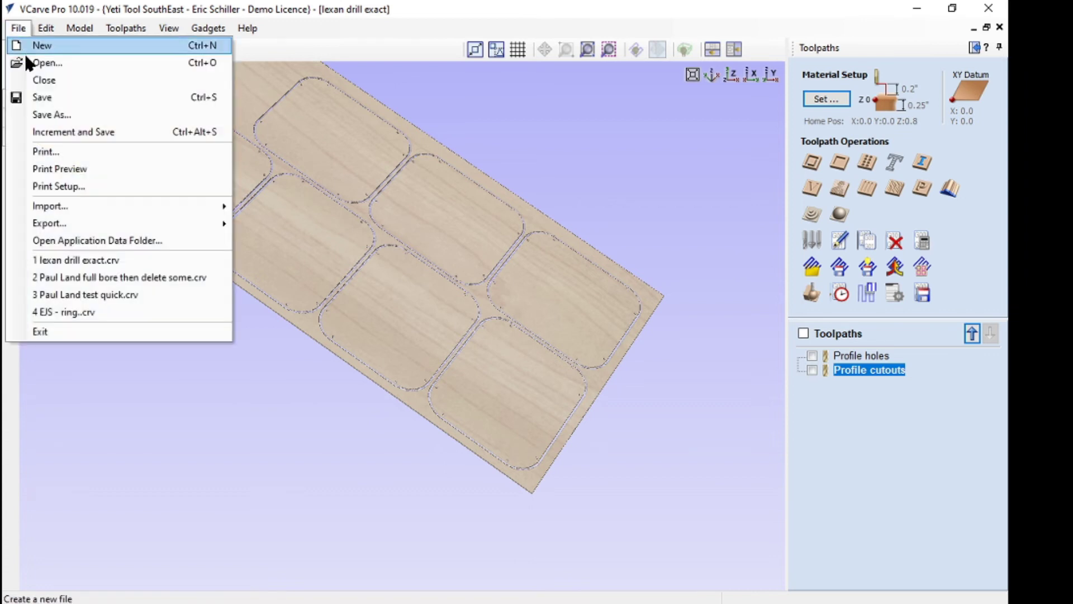
{"action": "left_click", "coordinate": [45, 80]}
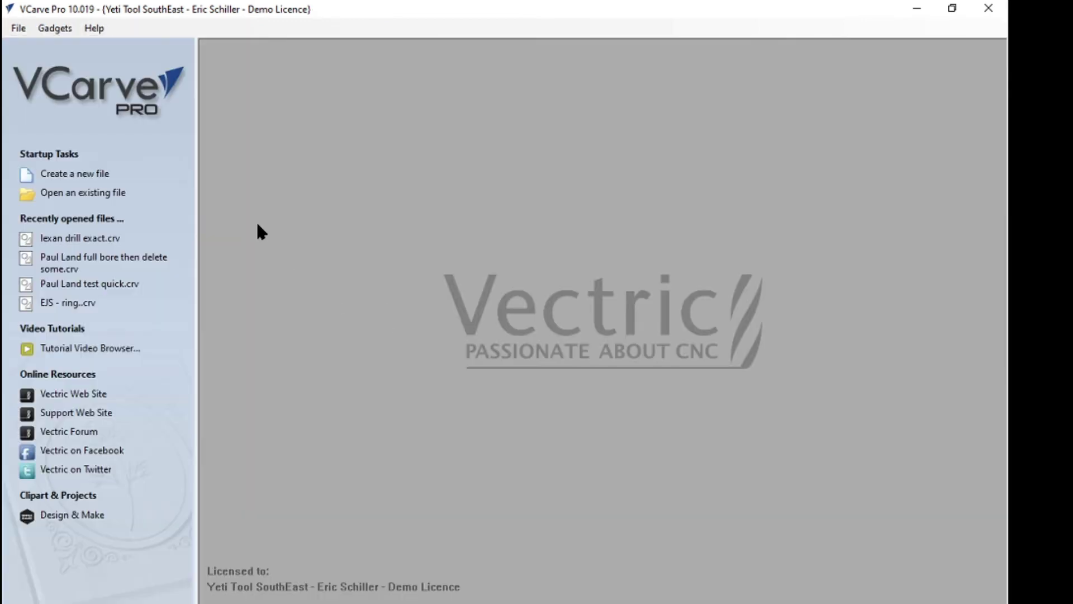
- Create a new single-sided 23 by 20 inch job, 0.25 inches thick, and place a horizontal guide on its upper edge
{"action": "left_click", "coordinate": [65, 174]}
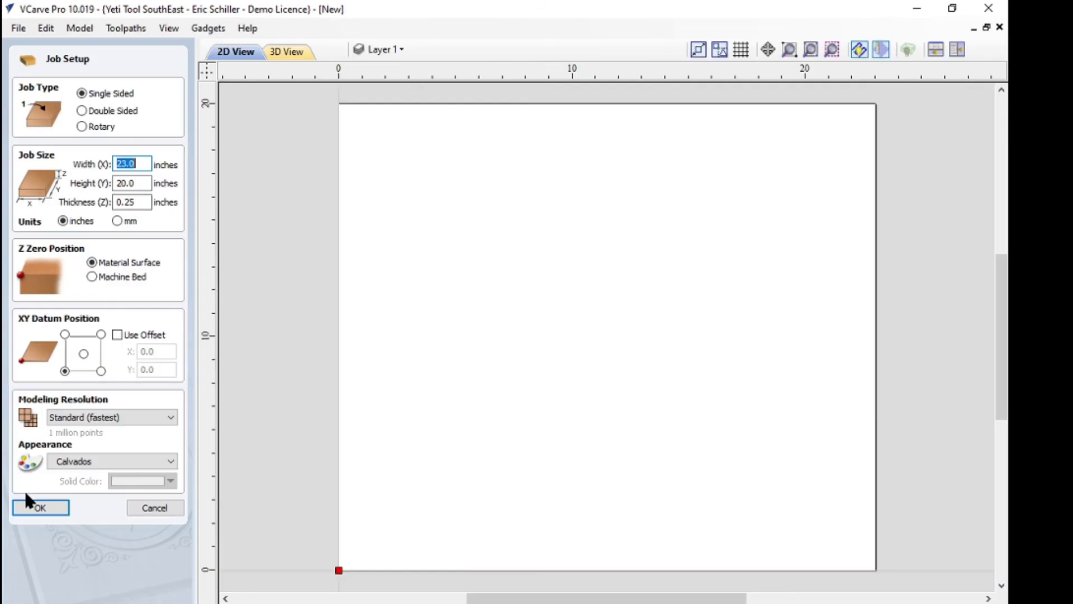
{"action": "left_click", "coordinate": [36, 505]}
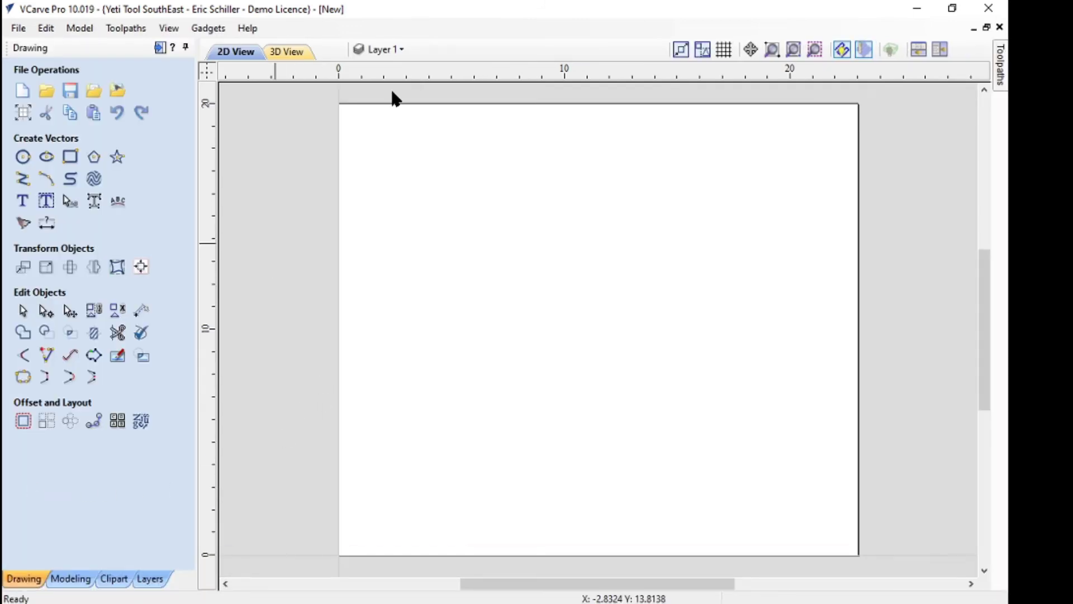
{"action": "left_click_drag", "start_coordinate": [245, 71], "coordinate": [266, 102]}
- Create parallel guides 0.5 inches above and 0.5 inches below the upper-edge guide, using relative offsets
{"action": "double_click", "coordinate": [258, 103]}
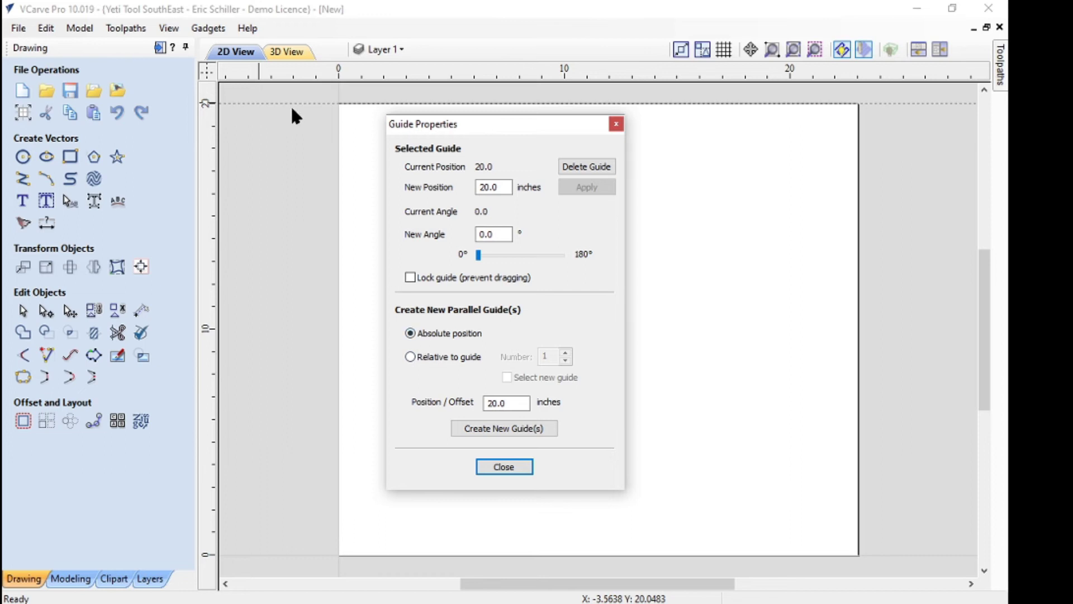
{"action": "left_click", "coordinate": [410, 356]}
{"action": "double_click", "coordinate": [496, 402]}
{"action": "type", "text": ".5"}
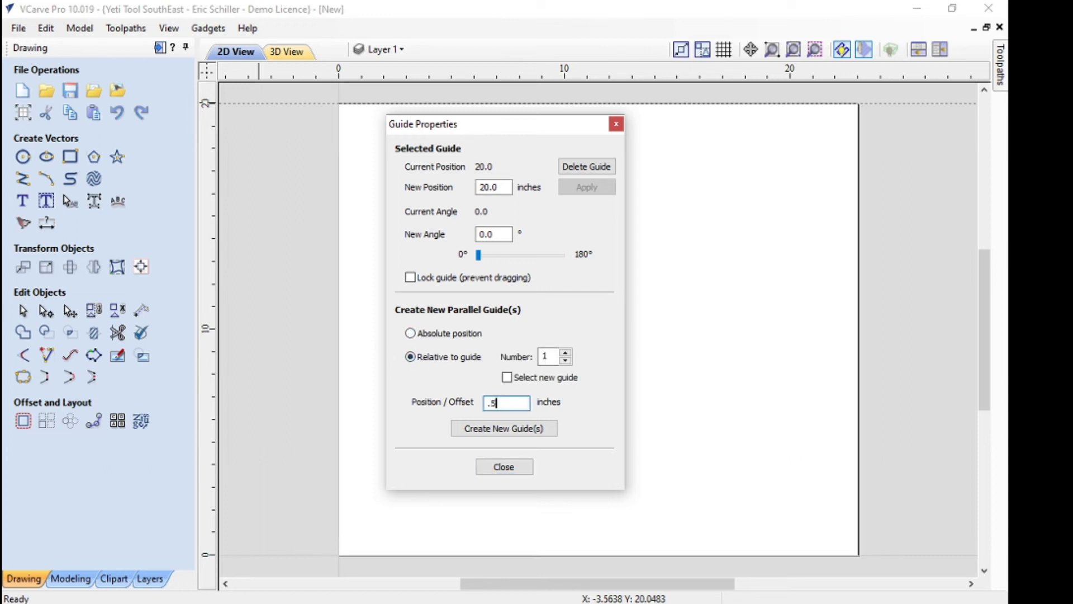
{"action": "left_click", "coordinate": [517, 430]}
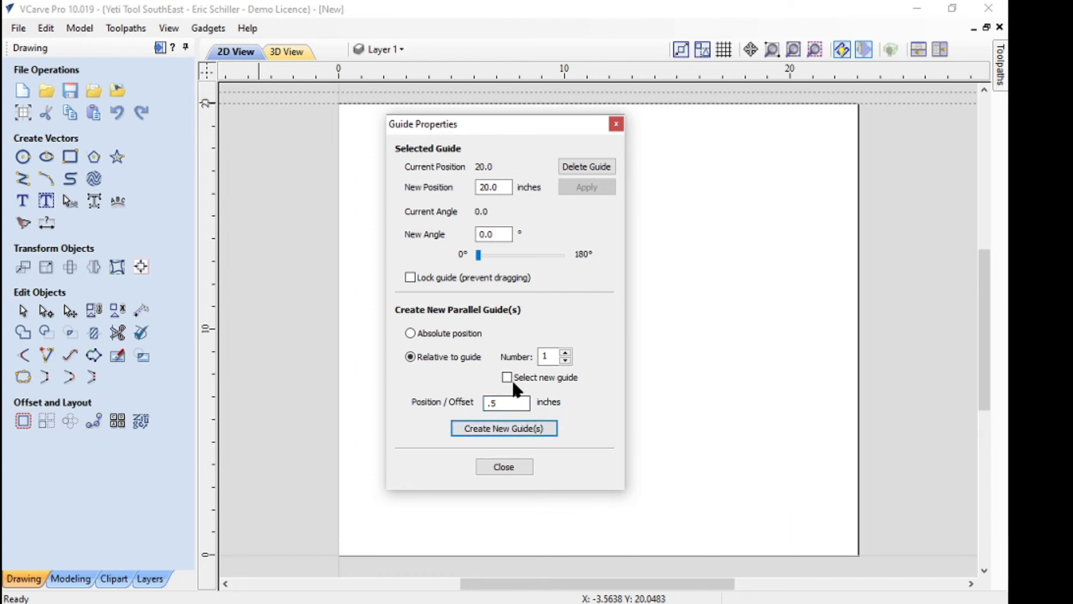
{"action": "double_click", "coordinate": [508, 402]}
{"action": "type", "text": "-"}
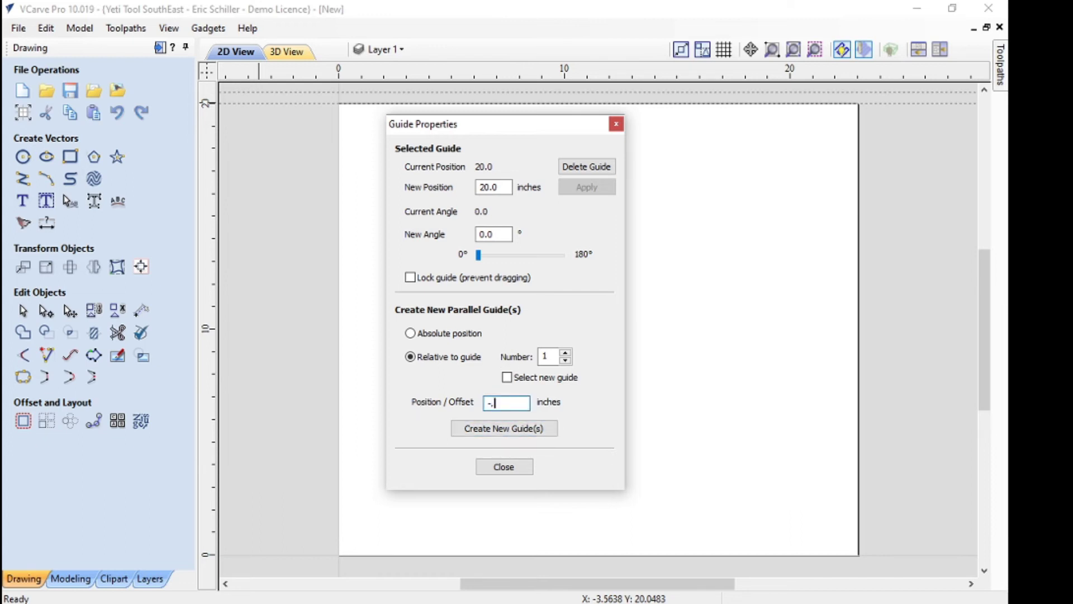
{"action": "type", "text": ".5"}
{"action": "left_click", "coordinate": [491, 431]}
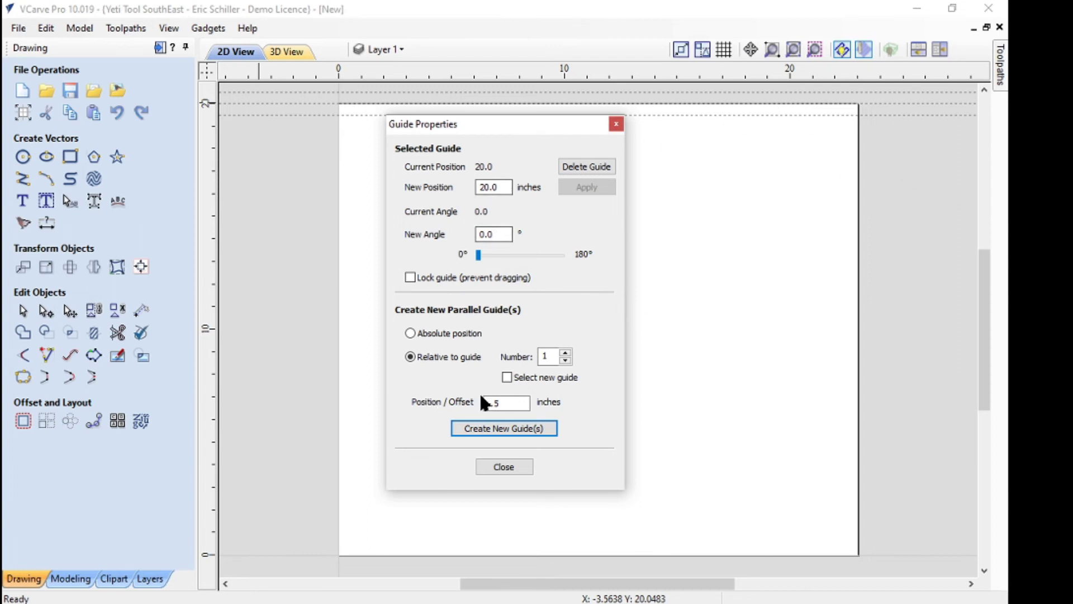
- Create another parallel guide at an offset of -19.5 inches from the upper-edge guide and finish editing it
{"action": "left_click", "coordinate": [501, 407]}
{"action": "type", "text": "-19"}
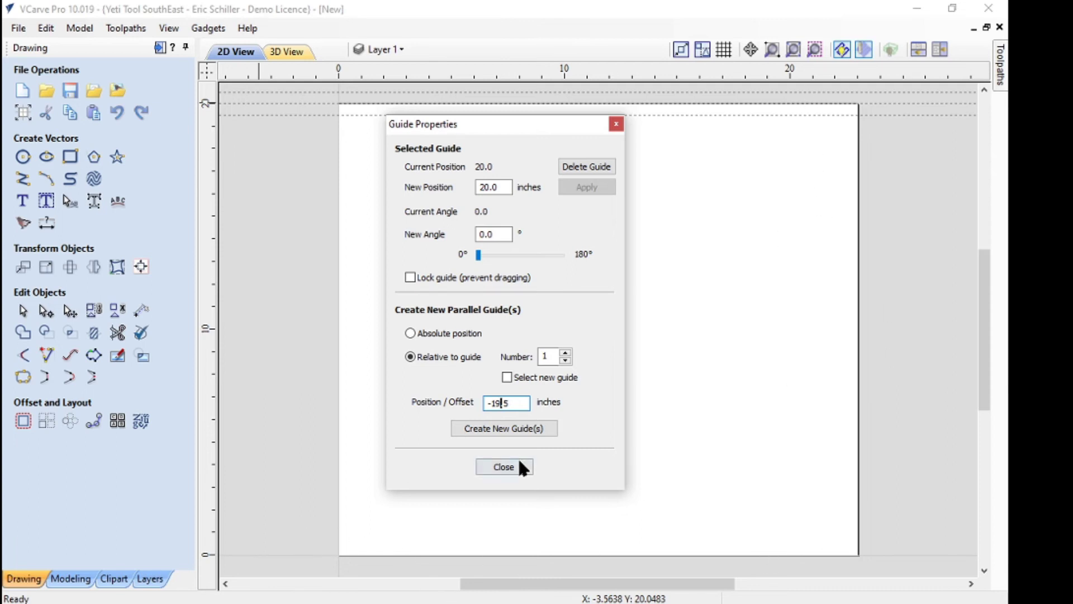
{"action": "left_click", "coordinate": [486, 429]}
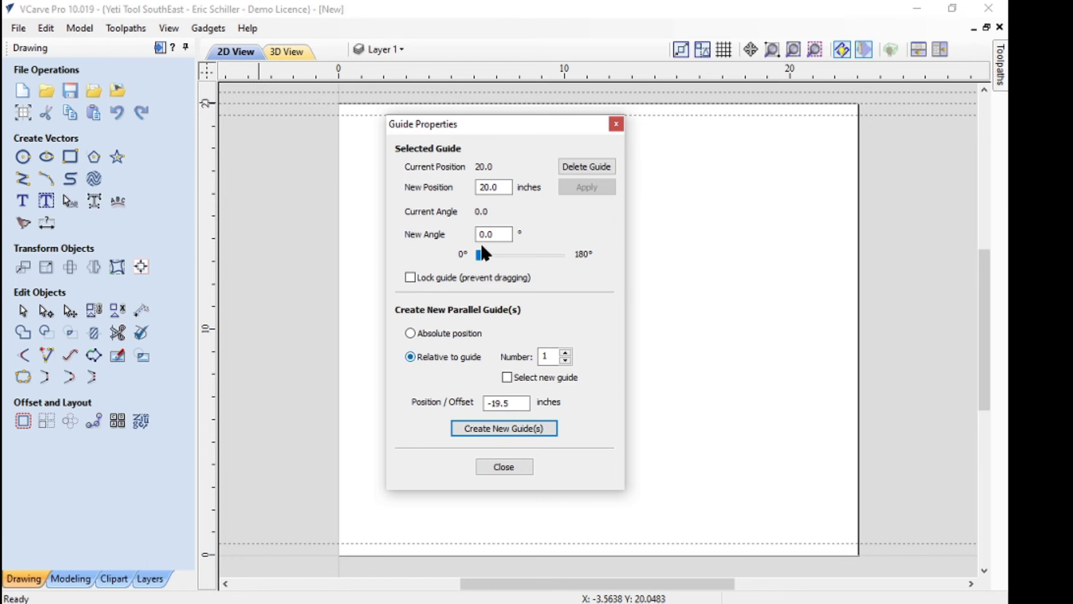
{"action": "left_click", "coordinate": [525, 470]}
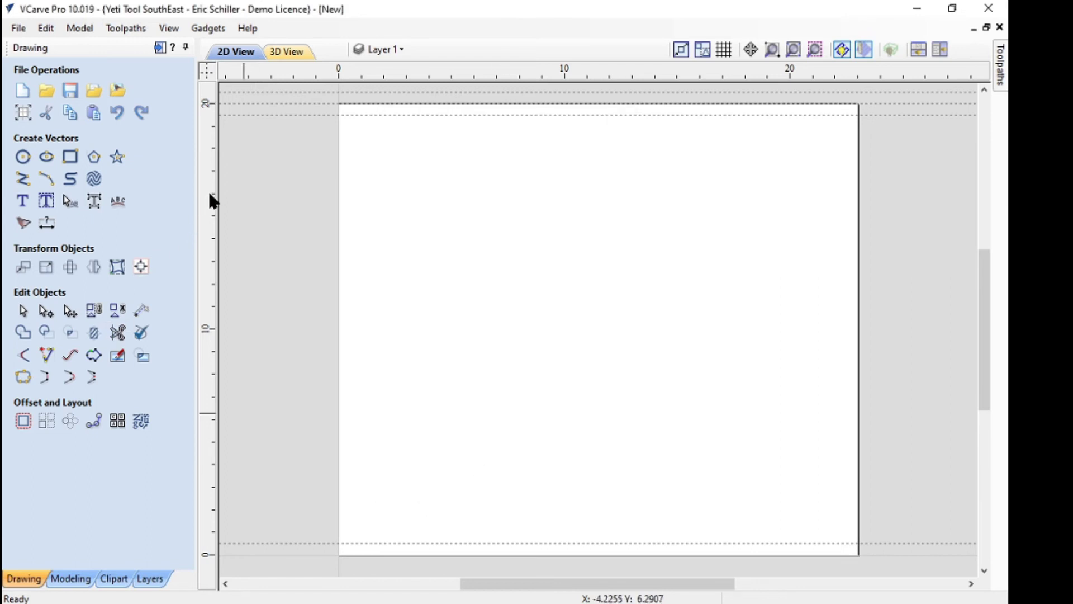
- Place a vertical guide on the job's left edge and delete the horizontal guide lying above the material at 20.5 inches
{"action": "left_click_drag", "start_coordinate": [209, 195], "coordinate": [339, 202]}
{"action": "scroll", "coordinate": [307, 213], "scroll_direction": "down", "scroll_amount": 3}
{"action": "scroll", "coordinate": [554, 237], "scroll_direction": "up", "scroll_amount": 5}
{"action": "double_click", "coordinate": [544, 235]}
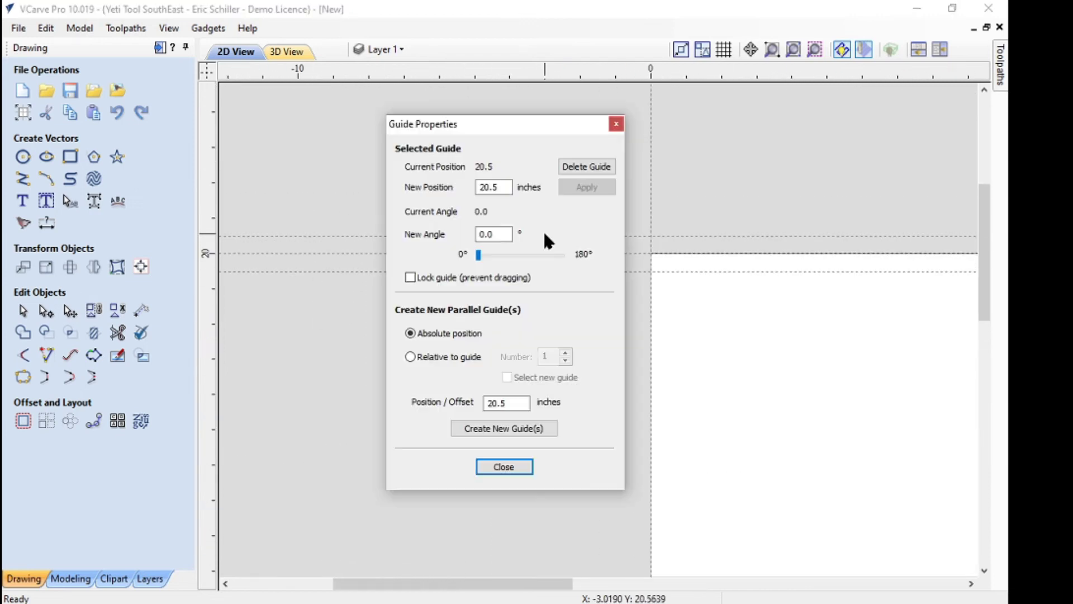
{"action": "left_click", "coordinate": [586, 167]}
- Create a vertical guide offset 0.5 inches relative to the left-edge guide
{"action": "scroll", "coordinate": [447, 178], "scroll_direction": "down", "scroll_amount": 2}
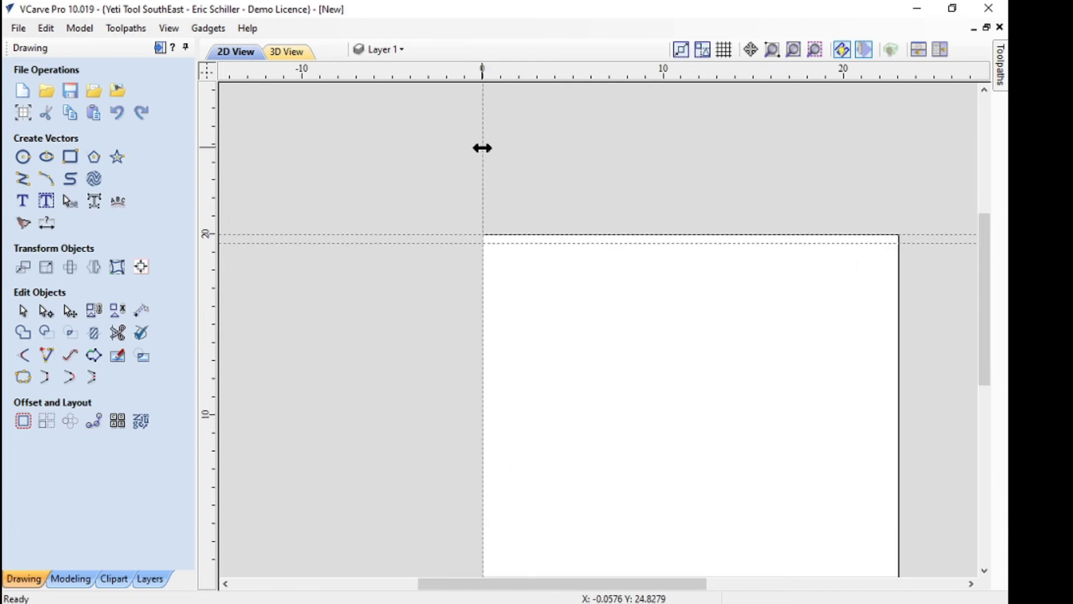
{"action": "double_click", "coordinate": [482, 148]}
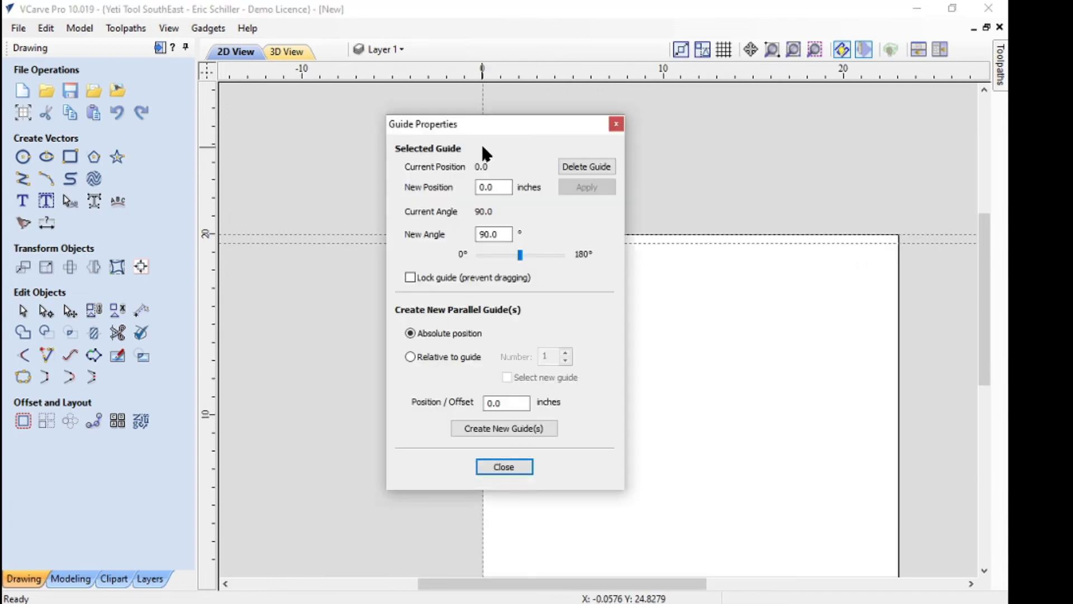
{"action": "left_click", "coordinate": [409, 357]}
{"action": "double_click", "coordinate": [508, 403]}
{"action": "type", "text": "19.5"}
{"action": "left_click_drag", "start_coordinate": [525, 402], "coordinate": [459, 402]}
{"action": "type", "text": ".5"}
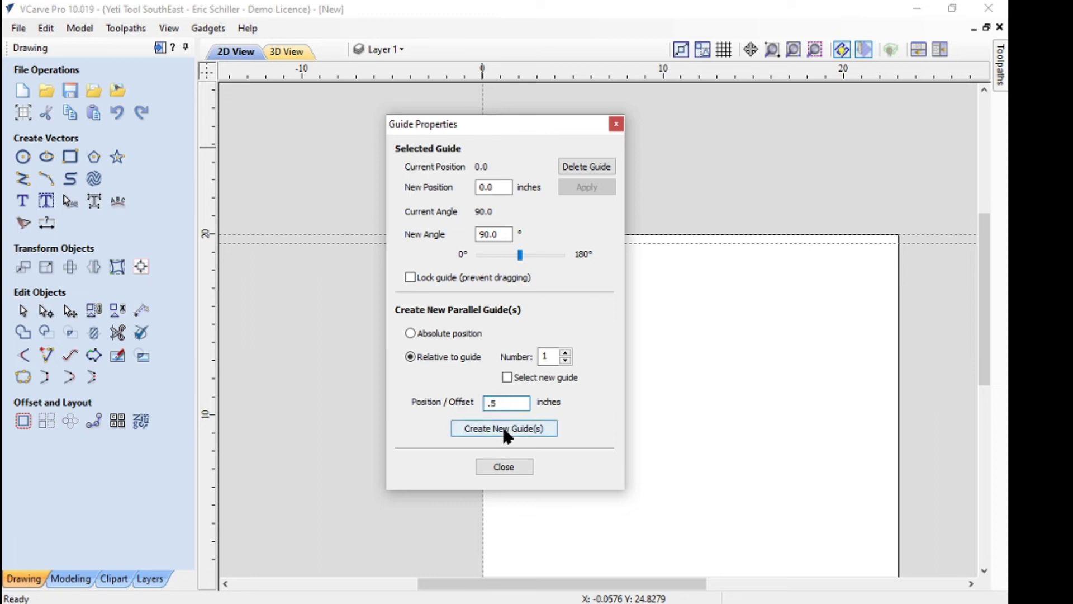
{"action": "left_click", "coordinate": [489, 427]}
- Create a second vertical guide offset 22.5 inches from the left-edge guide and close its properties
{"action": "left_click_drag", "start_coordinate": [514, 403], "coordinate": [462, 406]}
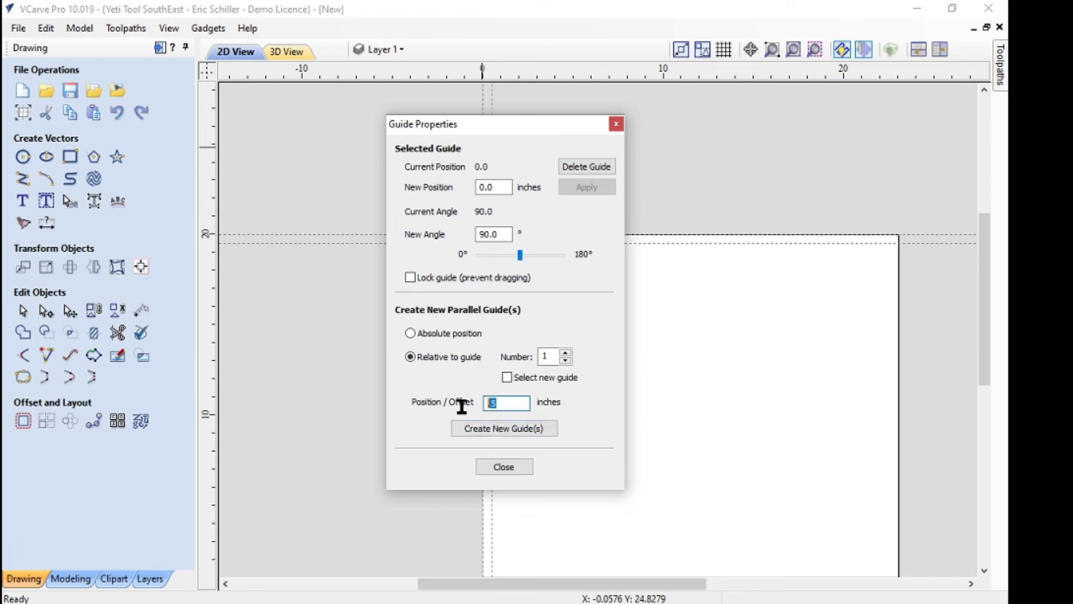
{"action": "type", "text": "22.5"}
{"action": "left_click", "coordinate": [502, 426]}
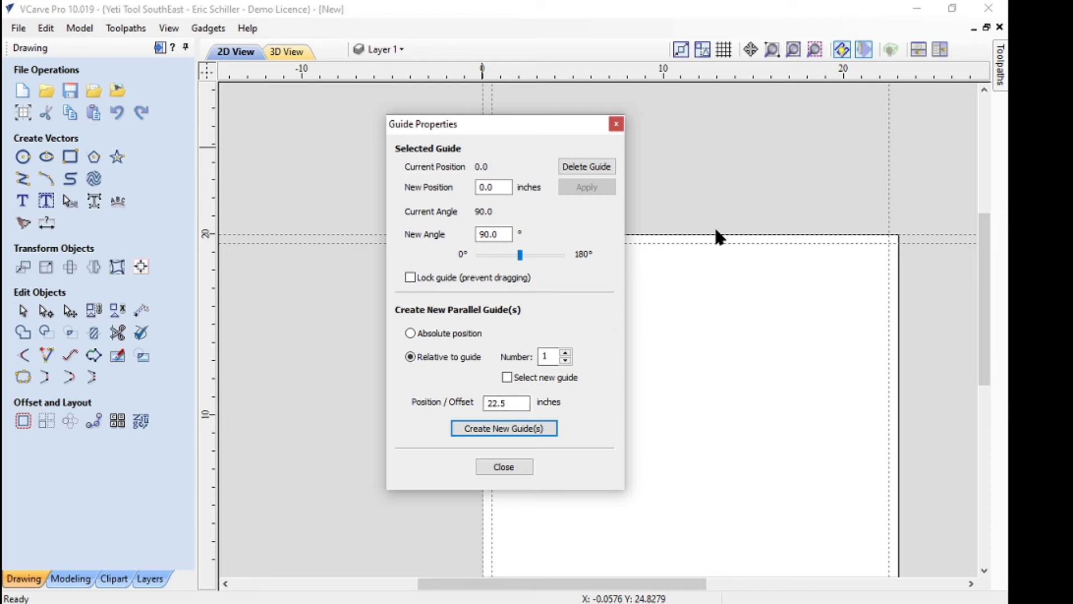
{"action": "left_click", "coordinate": [492, 466]}
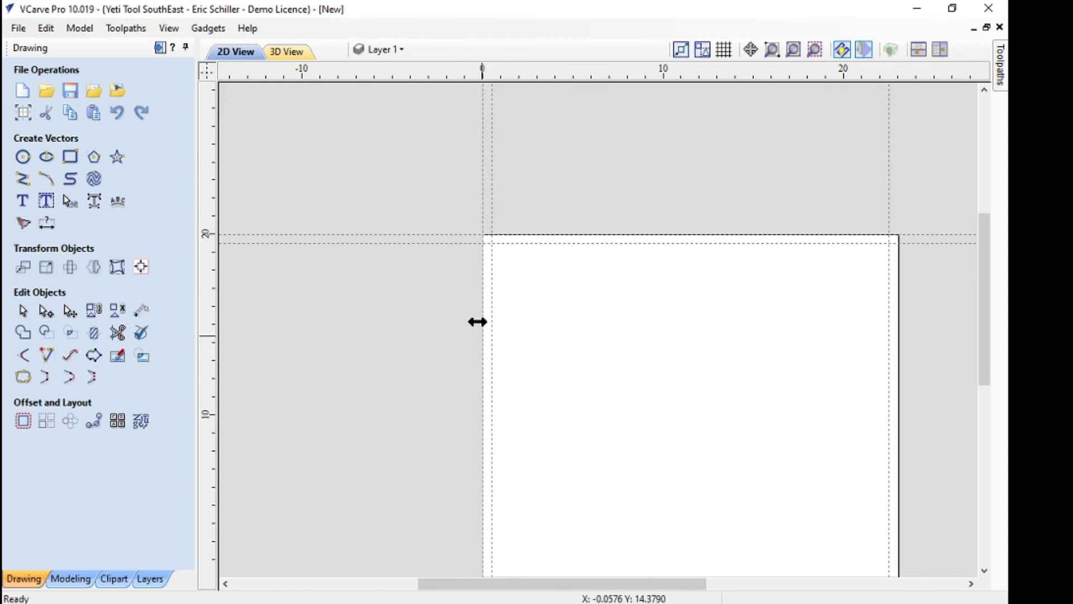
- Create a horizontal guide at a relative offset of -4.0 inches from the upper-edge guide
{"action": "scroll", "coordinate": [491, 302], "scroll_direction": "down", "scroll_amount": 1}
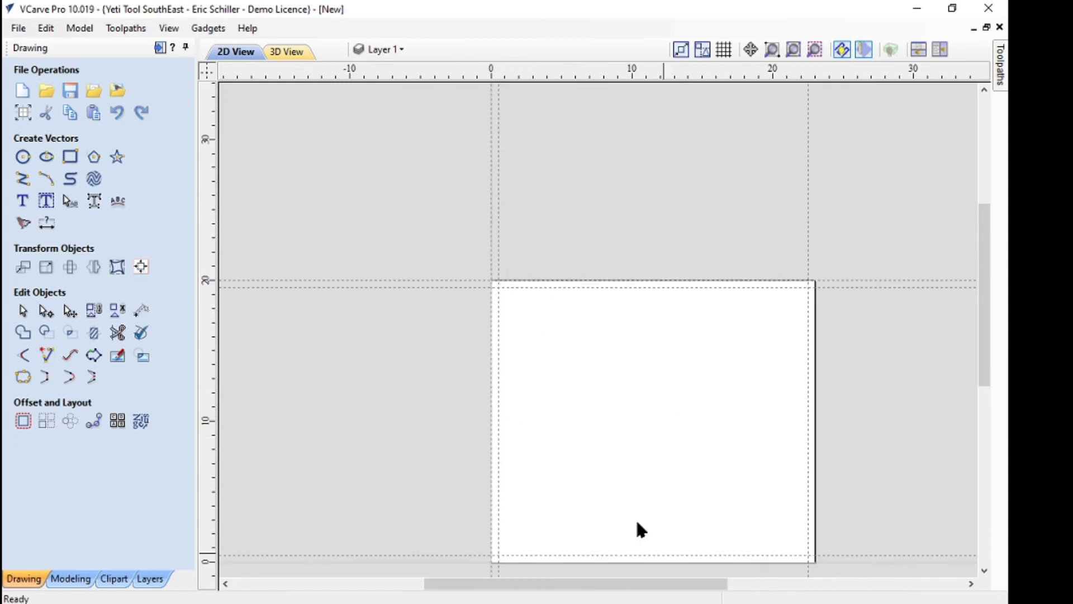
{"action": "scroll", "coordinate": [462, 279], "scroll_direction": "up", "scroll_amount": 1}
{"action": "scroll", "coordinate": [447, 279], "scroll_direction": "up", "scroll_amount": 1}
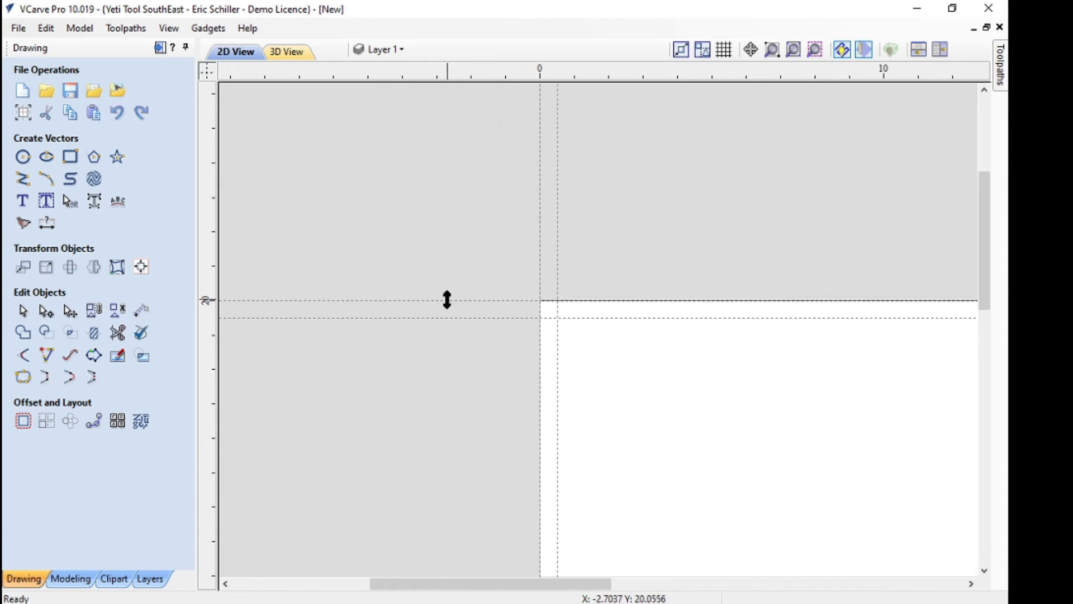
{"action": "double_click", "coordinate": [449, 300]}
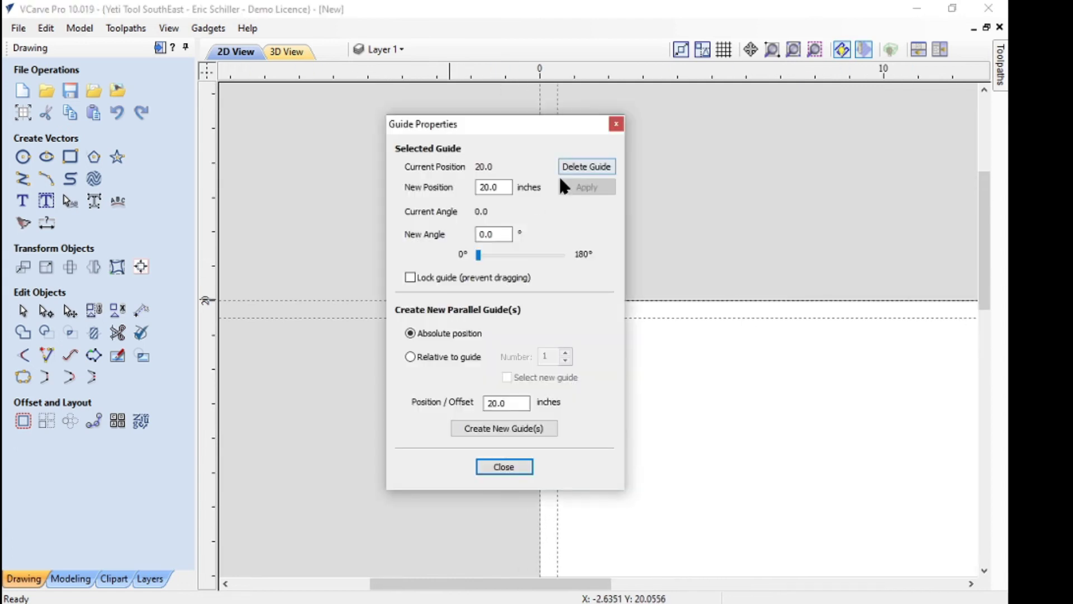
{"action": "left_click", "coordinate": [418, 359]}
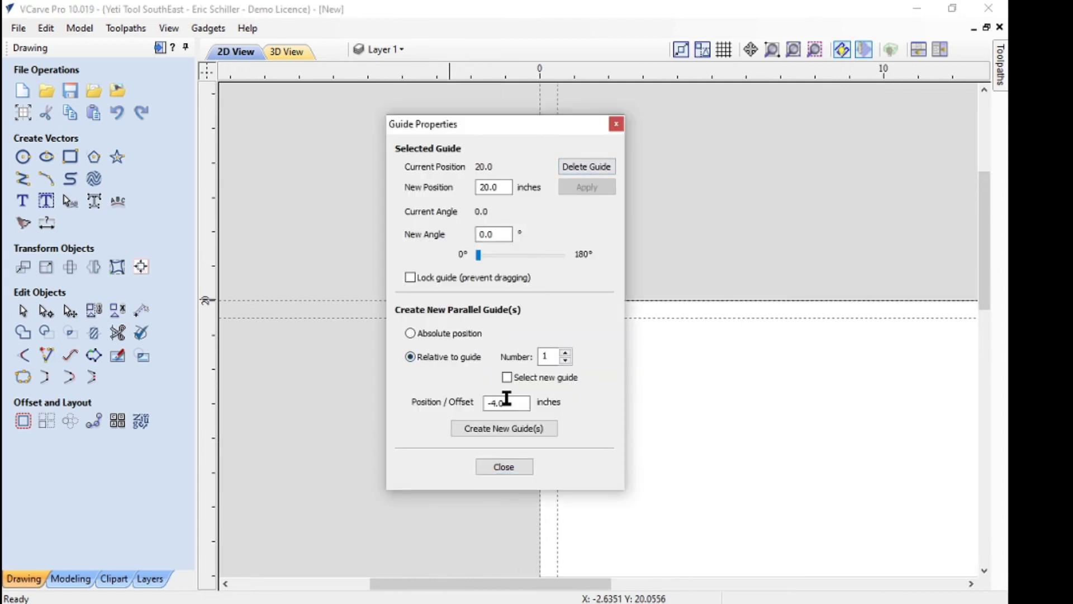
{"action": "left_click", "coordinate": [504, 426]}
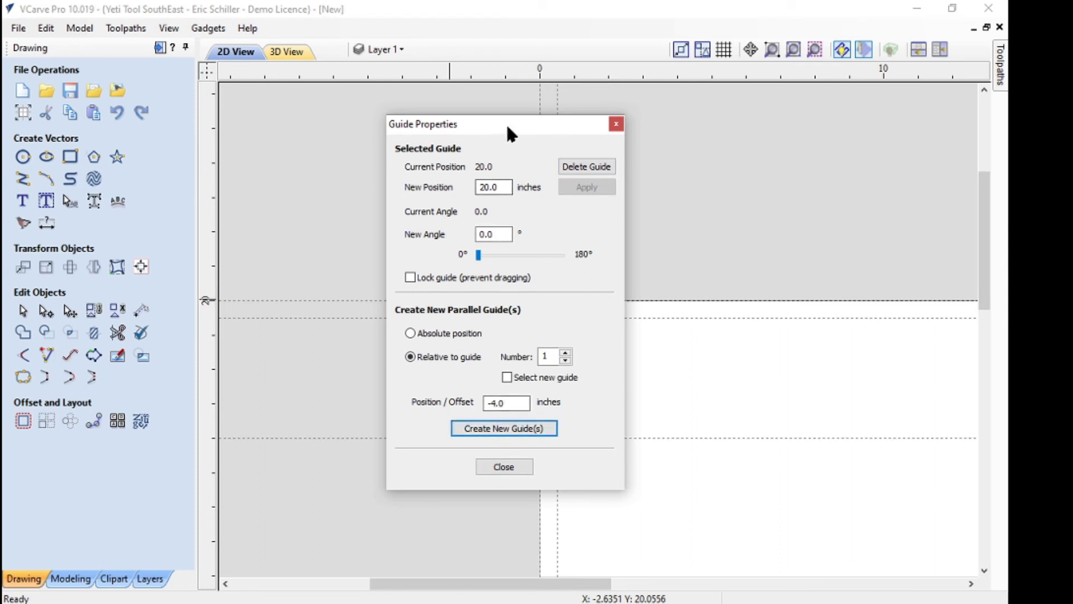
- Create a horizontal guide at an offset of -16 inches from the upper-edge guide and close its properties
{"action": "left_click_drag", "start_coordinate": [509, 403], "coordinate": [457, 390]}
{"action": "type", "text": "-16"}
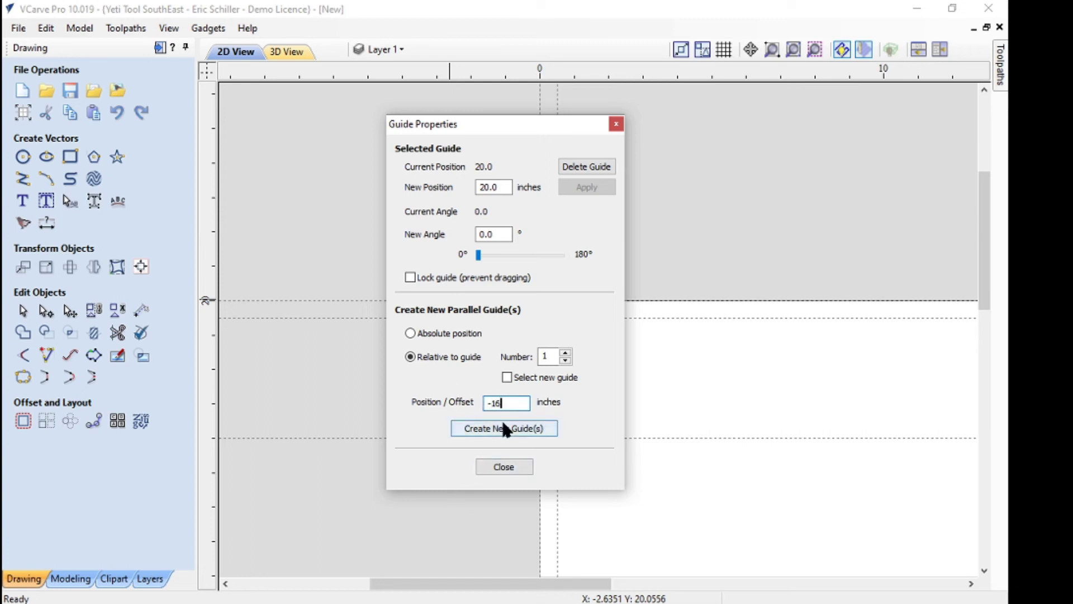
{"action": "left_click", "coordinate": [495, 429]}
{"action": "left_click", "coordinate": [491, 467]}
- Create a vertical guide offset 4 inches relative to the left-edge guide
{"action": "scroll", "coordinate": [479, 392], "scroll_direction": "down", "scroll_amount": 3}
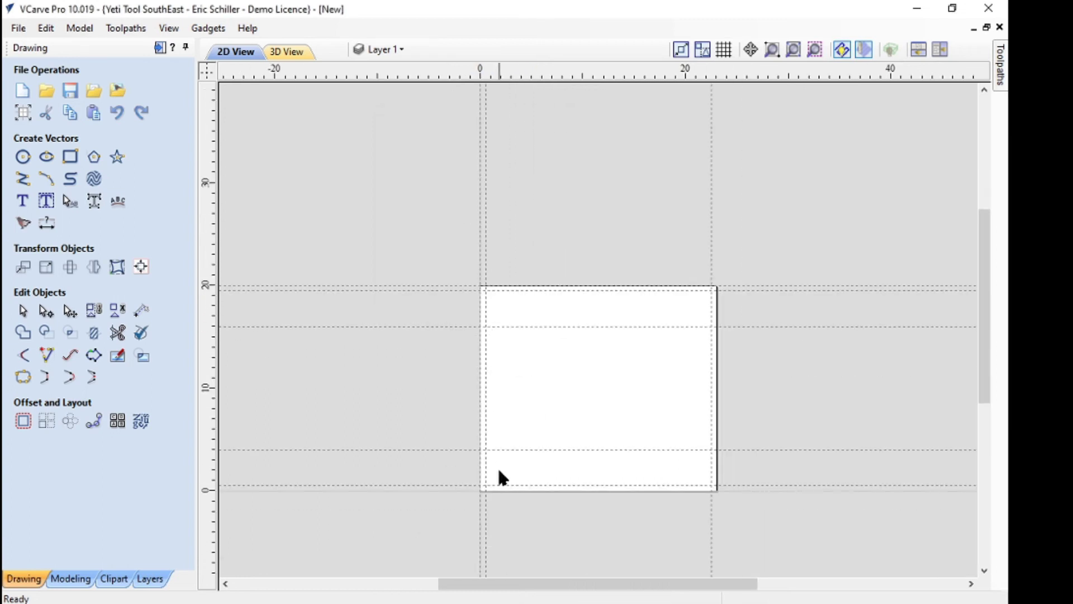
{"action": "scroll", "coordinate": [490, 452], "scroll_direction": "up", "scroll_amount": 4}
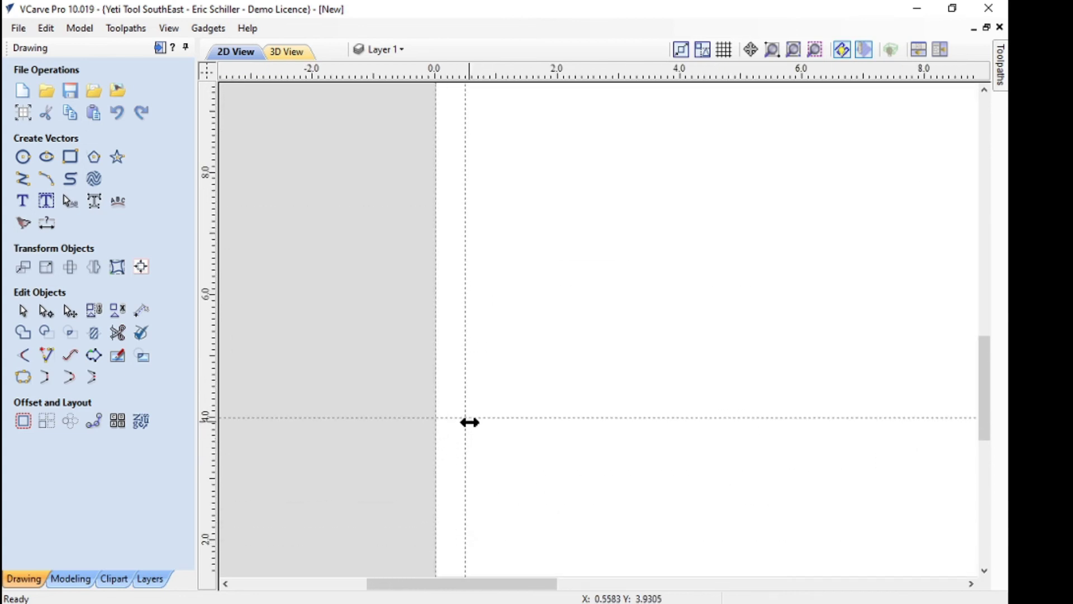
{"action": "scroll", "coordinate": [492, 423], "scroll_direction": "down", "scroll_amount": 2}
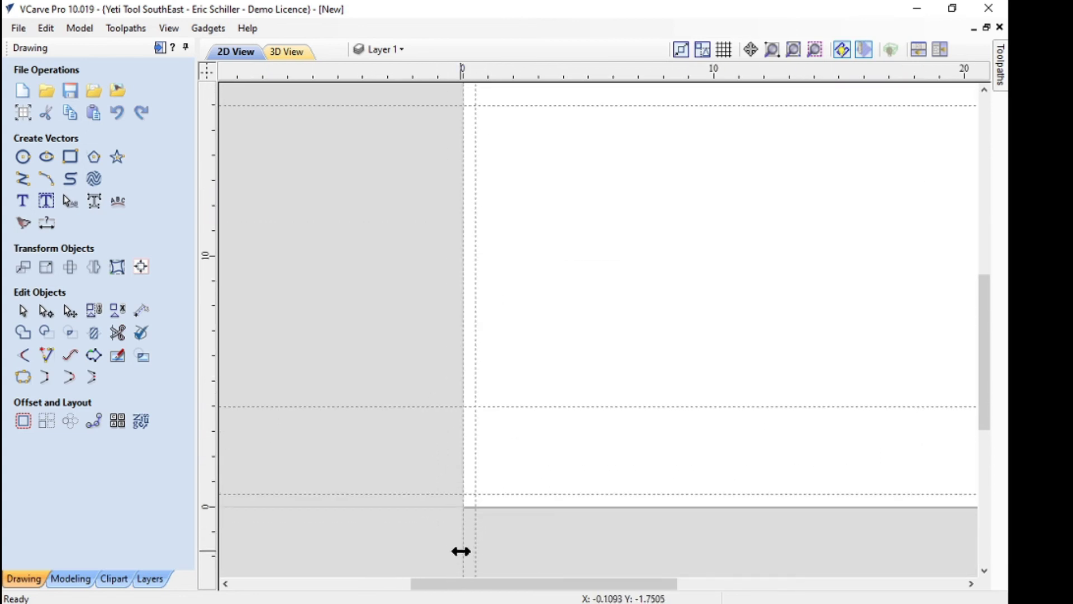
{"action": "double_click", "coordinate": [462, 551]}
{"action": "left_click", "coordinate": [409, 355]}
{"action": "left_click_drag", "start_coordinate": [520, 403], "coordinate": [457, 402]}
{"action": "type", "text": "4"}
{"action": "left_click", "coordinate": [503, 428]}
- Create a vertical guide offset 19 inches from the left-edge guide and close its properties
{"action": "left_click_drag", "start_coordinate": [503, 403], "coordinate": [453, 408]}
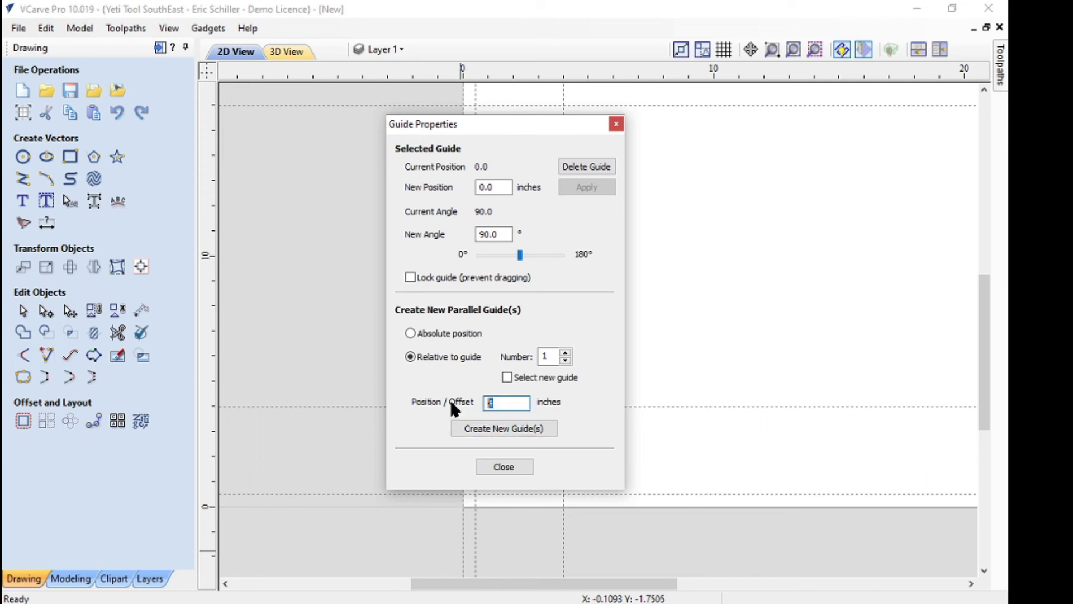
{"action": "type", "text": "19"}
{"action": "left_click", "coordinate": [505, 428]}
{"action": "left_click", "coordinate": [504, 467]}
- Draw a square-cornered 23 by 20 inch rectangle anchored by its lower-left corner at X 0, Y 0
{"action": "scroll", "coordinate": [495, 467], "scroll_direction": "down", "scroll_amount": 3}
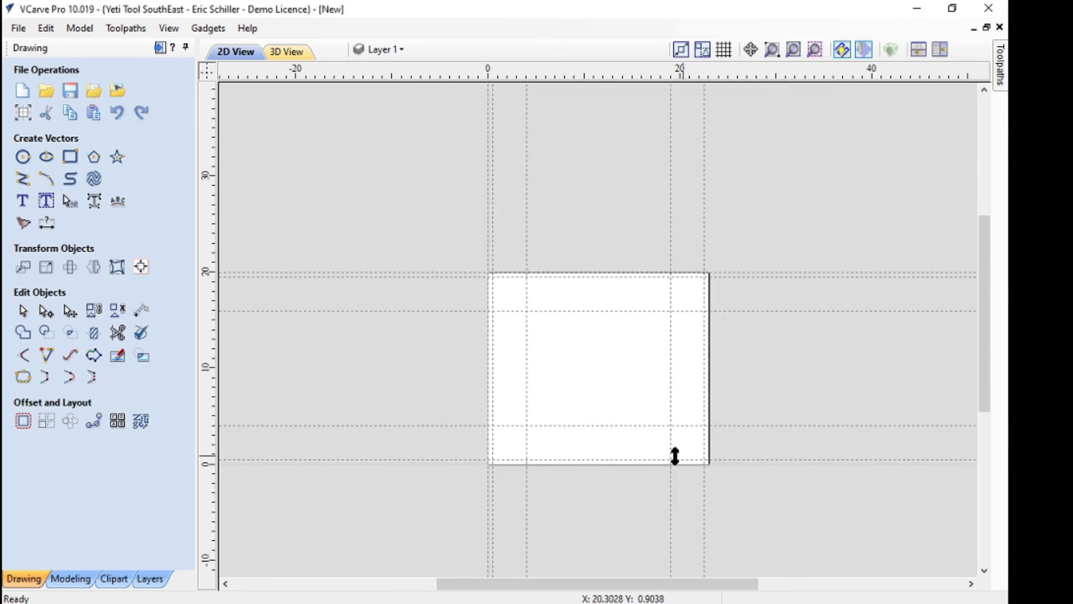
{"action": "scroll", "coordinate": [675, 456], "scroll_direction": "up", "scroll_amount": 3}
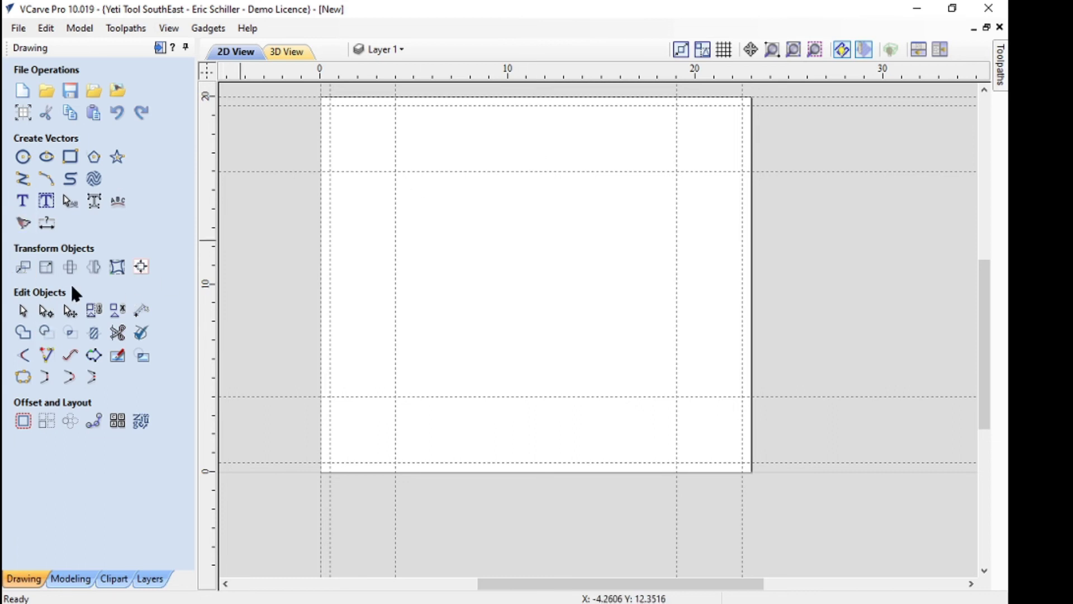
{"action": "left_click", "coordinate": [23, 355]}
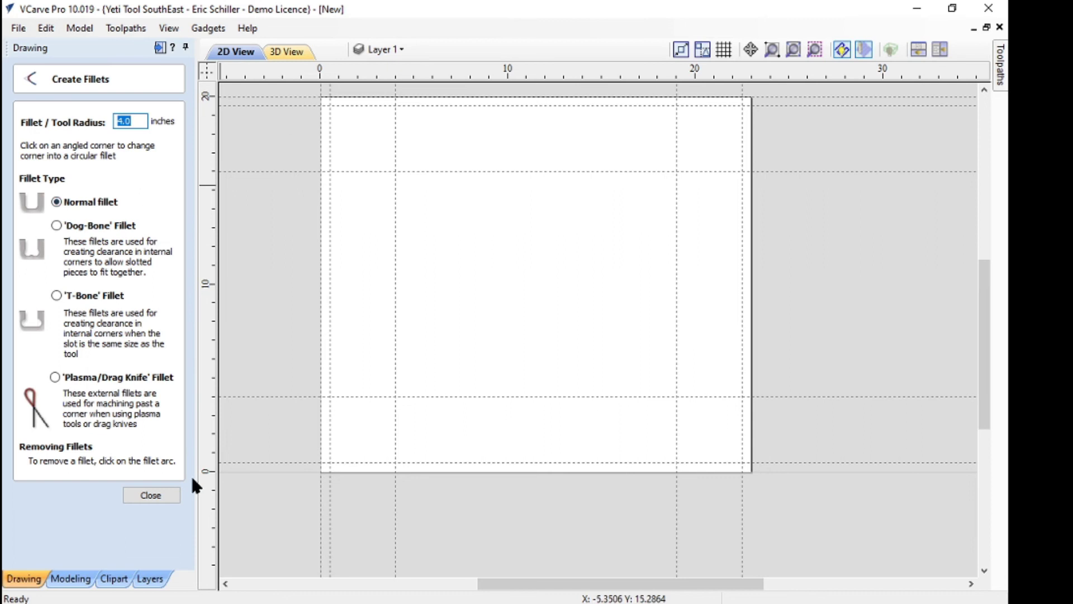
{"action": "key", "text": "Escape"}
{"action": "left_click", "coordinate": [71, 157]}
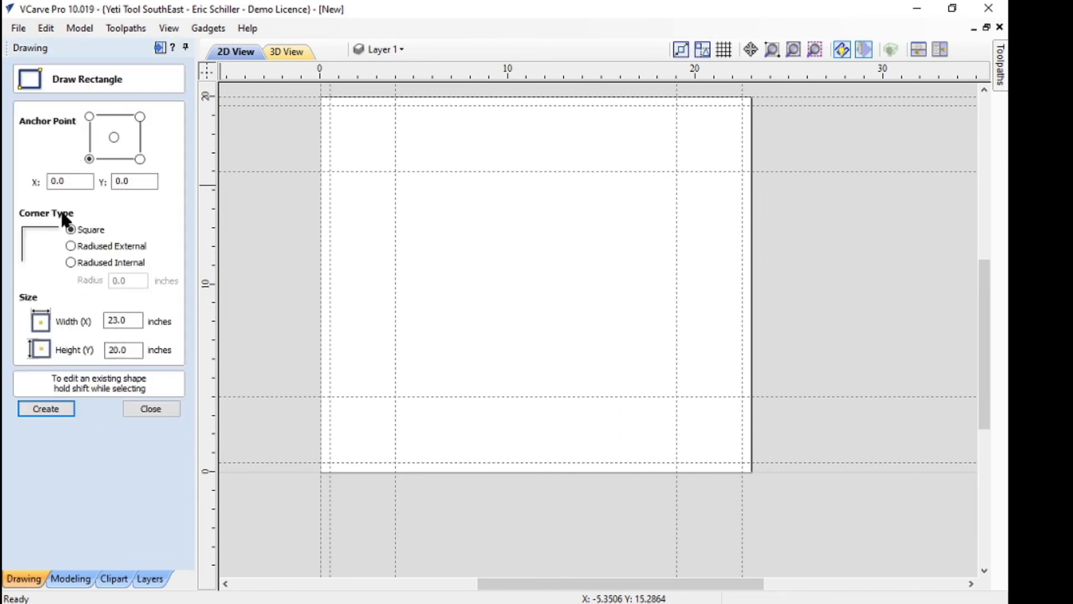
{"action": "left_click", "coordinate": [45, 409]}
{"action": "left_click", "coordinate": [154, 411]}
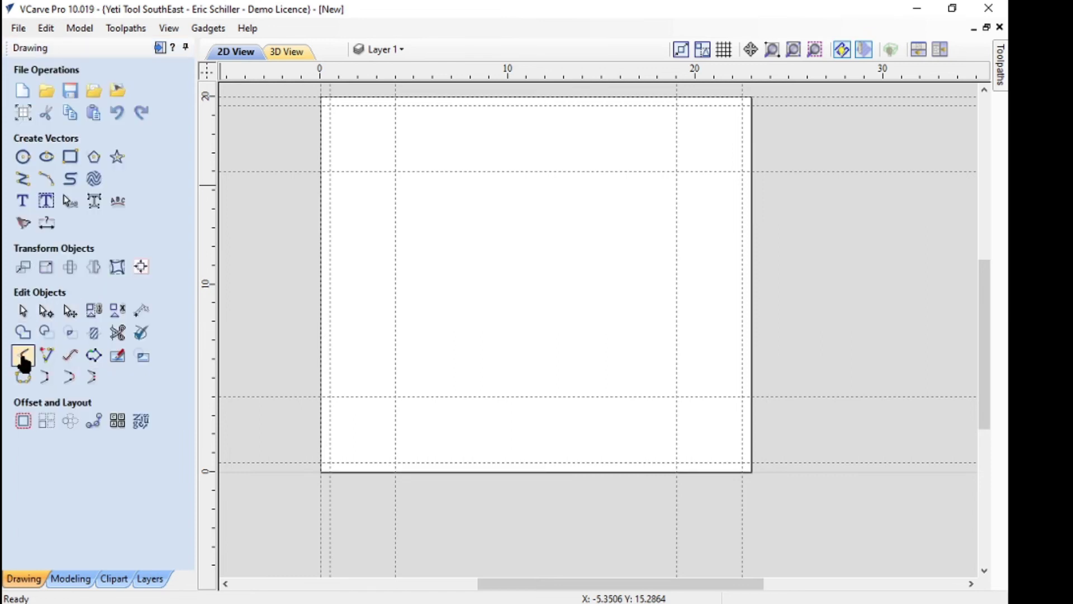
- Round all four corners of the rectangle with normal fillets of 4.0 inch radius
{"action": "left_click", "coordinate": [24, 360]}
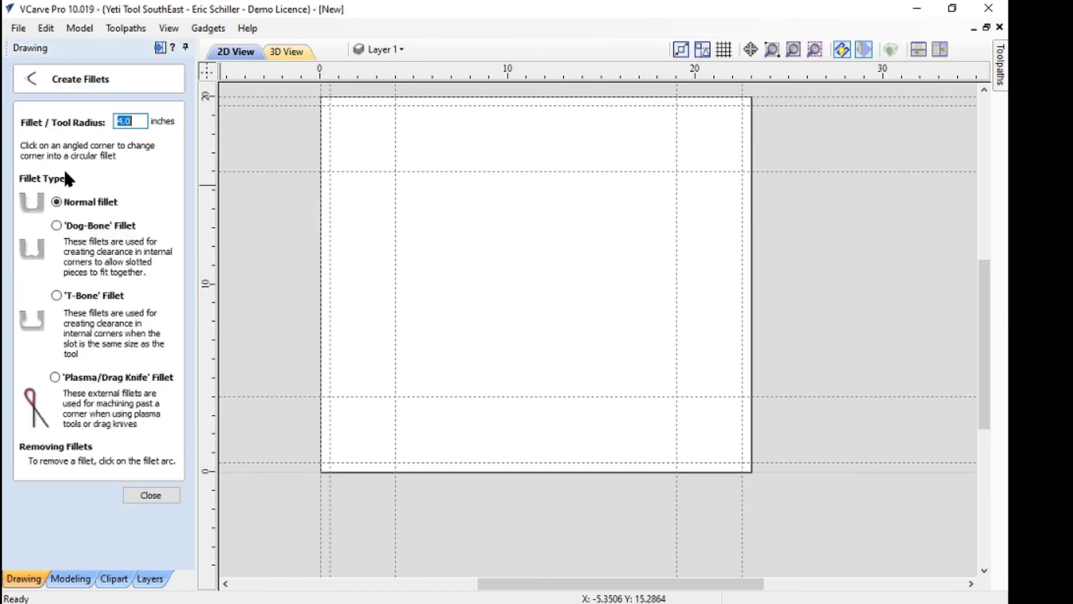
{"action": "left_click", "coordinate": [324, 100]}
{"action": "left_click", "coordinate": [755, 99]}
{"action": "left_click", "coordinate": [751, 475]}
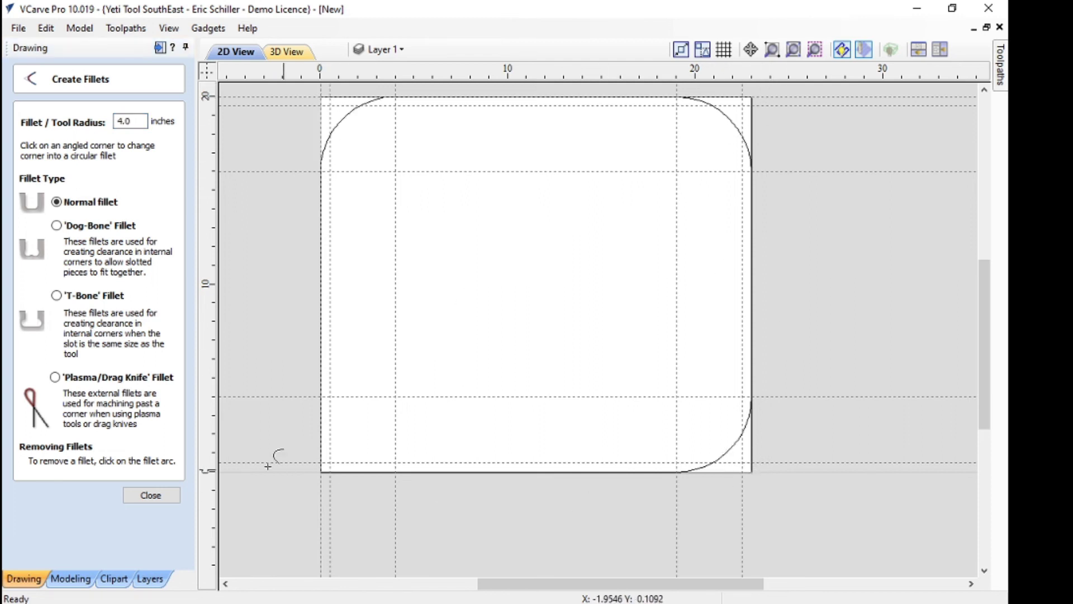
{"action": "left_click", "coordinate": [331, 468]}
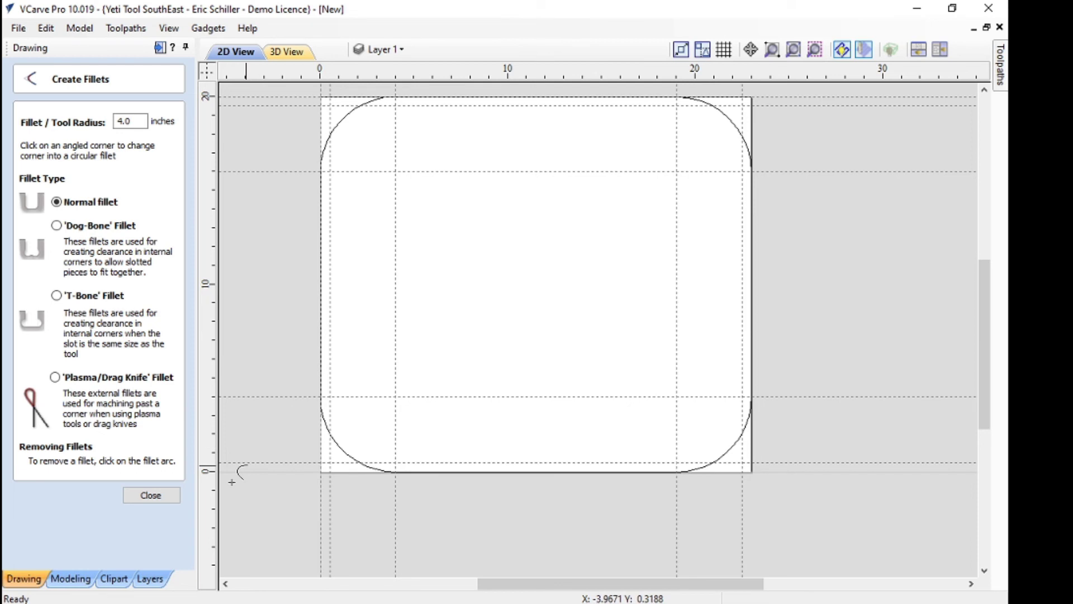
- Draw two 0.3125 inch diameter circles at the guide intersections X 4.0, Y 0.5 and X 19.0, Y 0.5
{"action": "left_click", "coordinate": [152, 495]}
{"action": "left_click", "coordinate": [23, 157]}
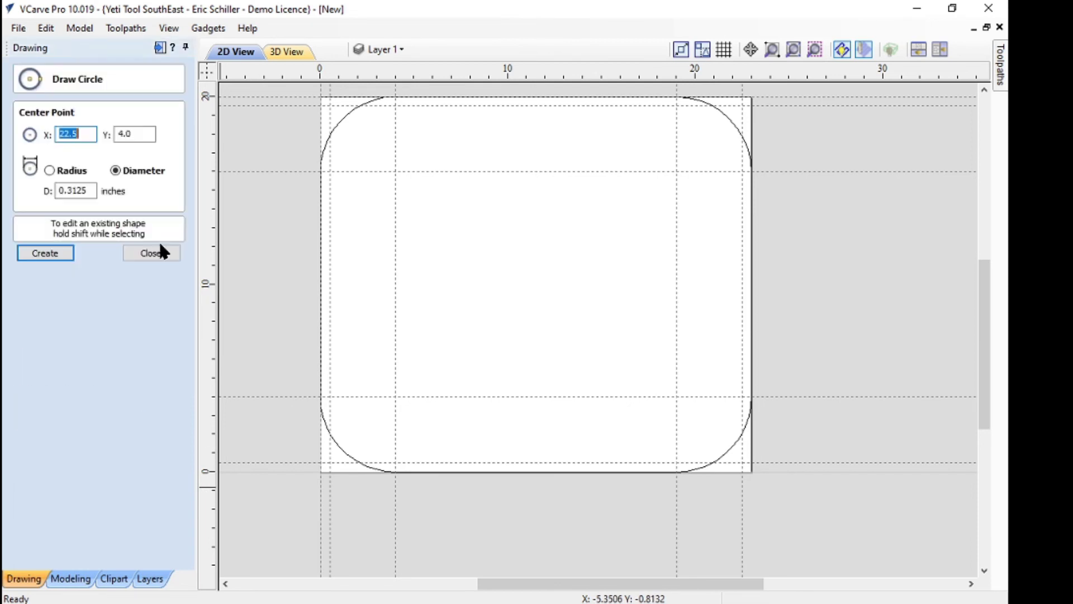
{"action": "double_click", "coordinate": [81, 191]}
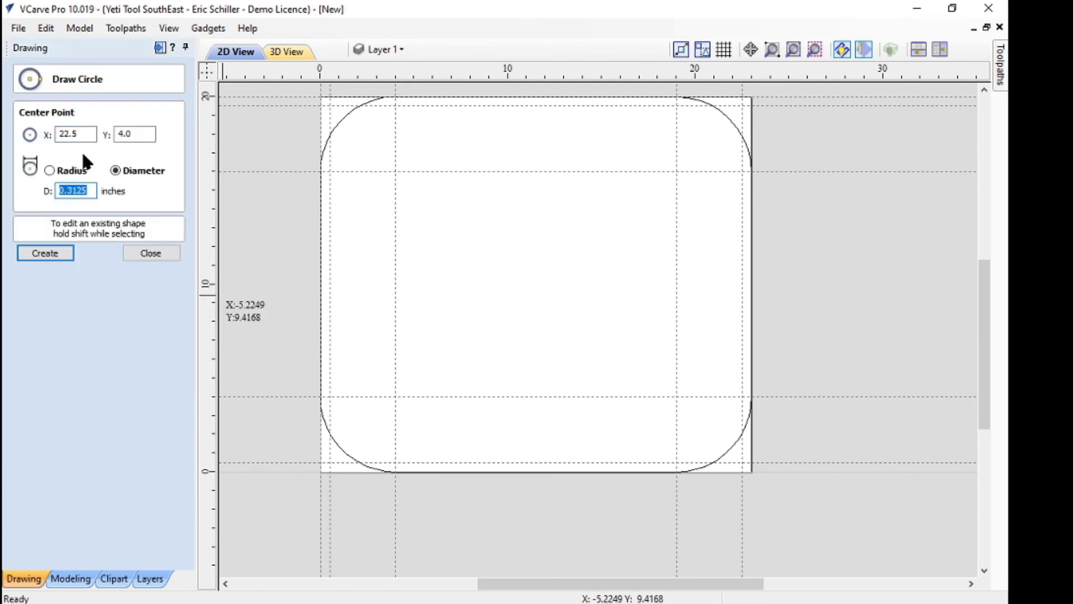
{"action": "double_click", "coordinate": [65, 136]}
{"action": "type", "text": "22.5"}
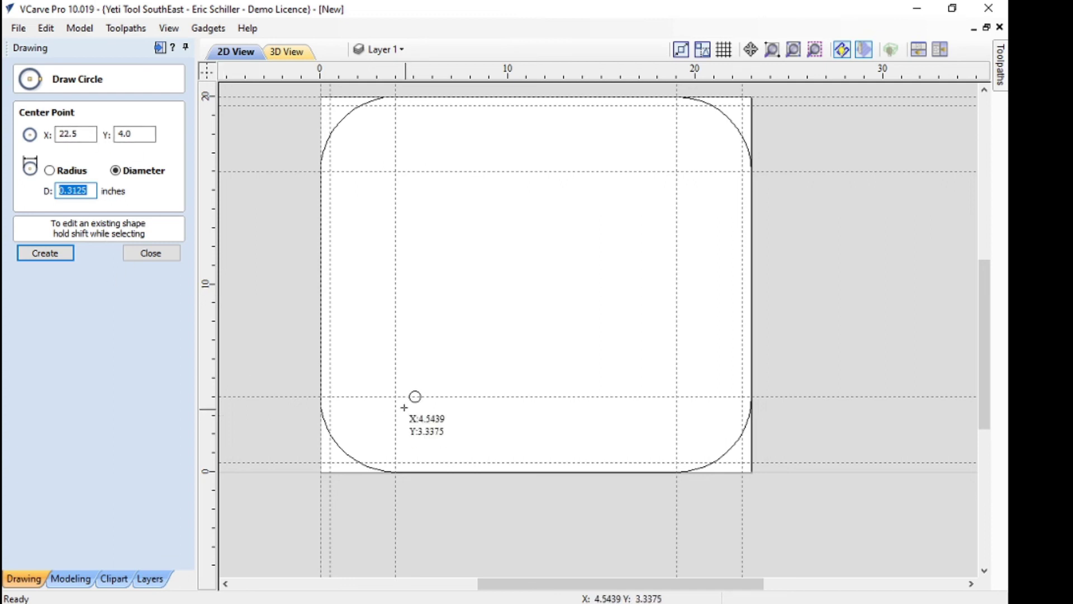
{"action": "scroll", "coordinate": [394, 458], "scroll_direction": "up", "scroll_amount": 5}
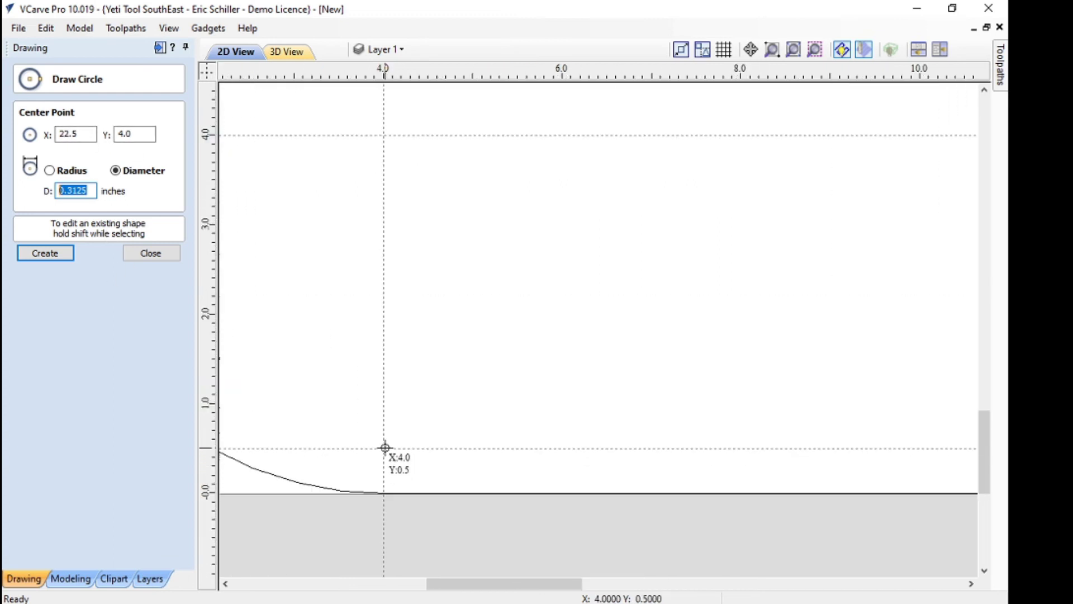
{"action": "left_click", "coordinate": [384, 449]}
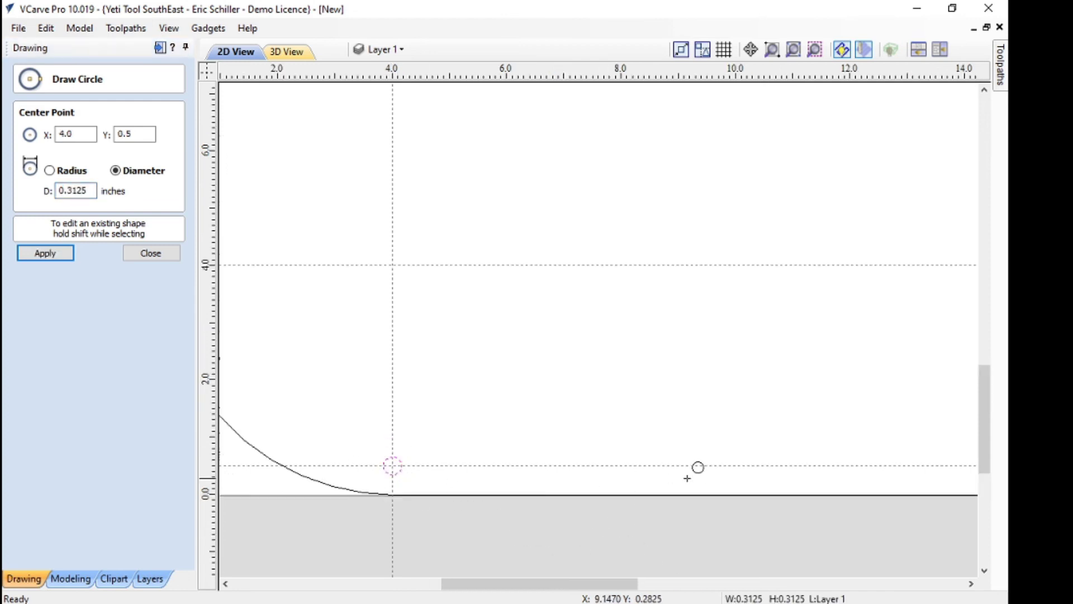
{"action": "scroll", "coordinate": [441, 353], "scroll_direction": "down", "scroll_amount": 6}
{"action": "scroll", "coordinate": [787, 414], "scroll_direction": "up", "scroll_amount": 3}
{"action": "scroll", "coordinate": [816, 438], "scroll_direction": "up", "scroll_amount": 1}
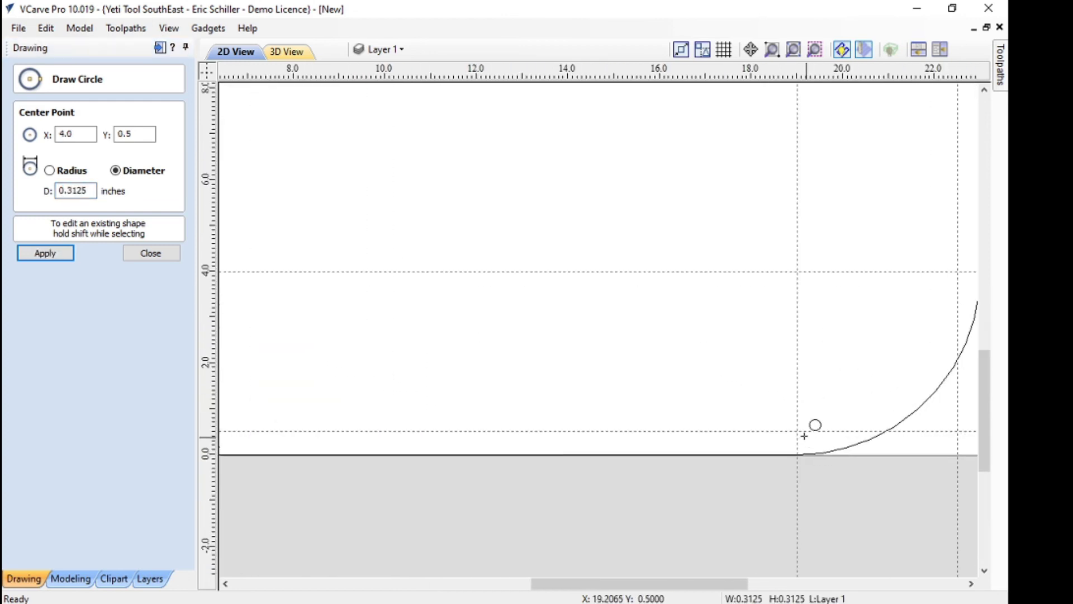
{"action": "left_click", "coordinate": [797, 428]}
- Place two 0.3125 inch circles along the plate's right edge at X 22.5, Y 4.0 and X 22.5, Y 16.0
{"action": "scroll", "coordinate": [922, 303], "scroll_direction": "down", "scroll_amount": 3}
{"action": "scroll", "coordinate": [816, 374], "scroll_direction": "up", "scroll_amount": 4}
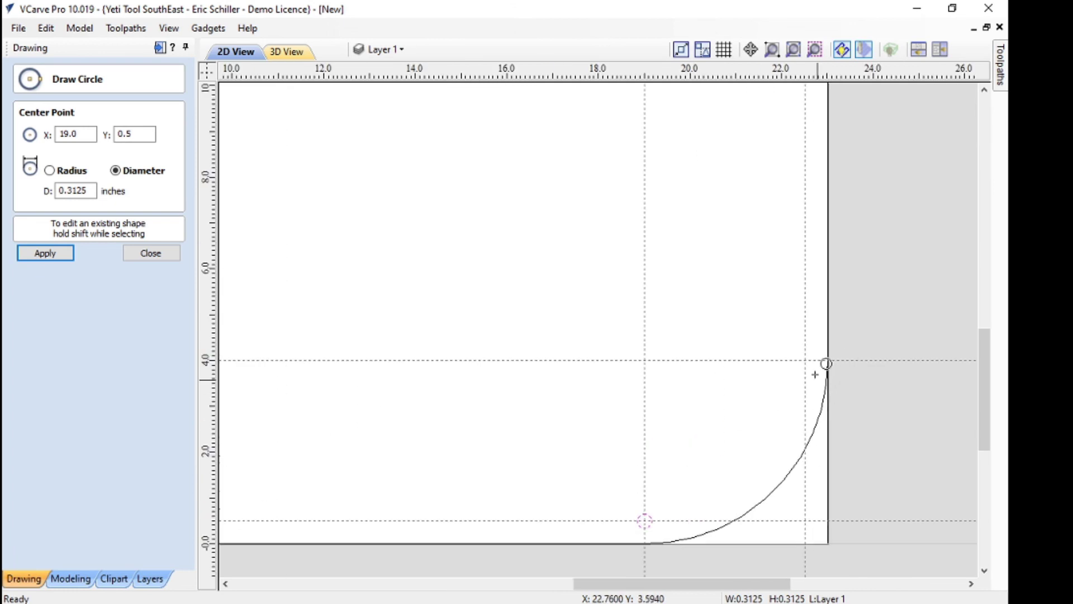
{"action": "left_click", "coordinate": [804, 362]}
{"action": "scroll", "coordinate": [771, 346], "scroll_direction": "down", "scroll_amount": 3}
{"action": "scroll", "coordinate": [739, 318], "scroll_direction": "up", "scroll_amount": 1}
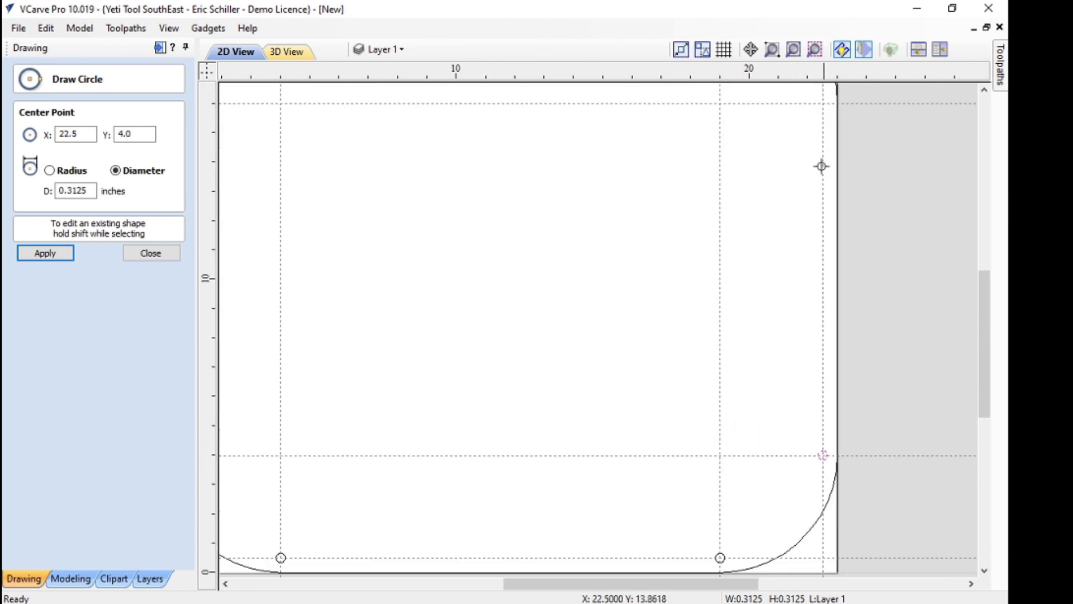
{"action": "left_click", "coordinate": [821, 103]}
{"action": "scroll", "coordinate": [728, 89], "scroll_direction": "down", "scroll_amount": 3}
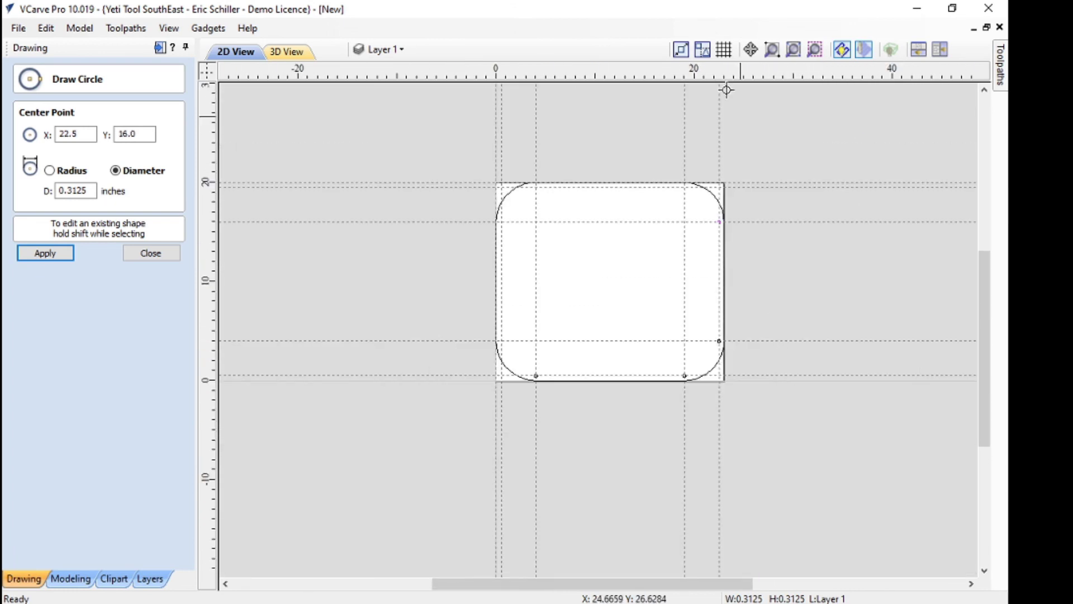
- Place two 0.3125 inch circles along the plate's upper edge at X 19.0, Y 19.5 and X 4.0, Y 19.5
{"action": "scroll", "coordinate": [755, 276], "scroll_direction": "up", "scroll_amount": 3}
{"action": "left_click", "coordinate": [735, 287]}
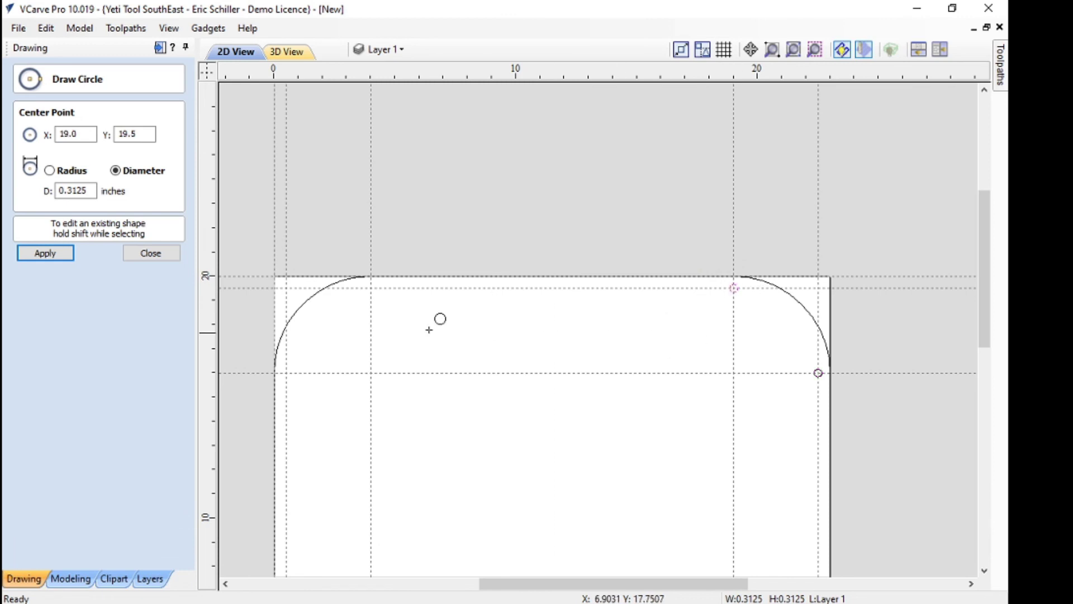
{"action": "left_click", "coordinate": [372, 289]}
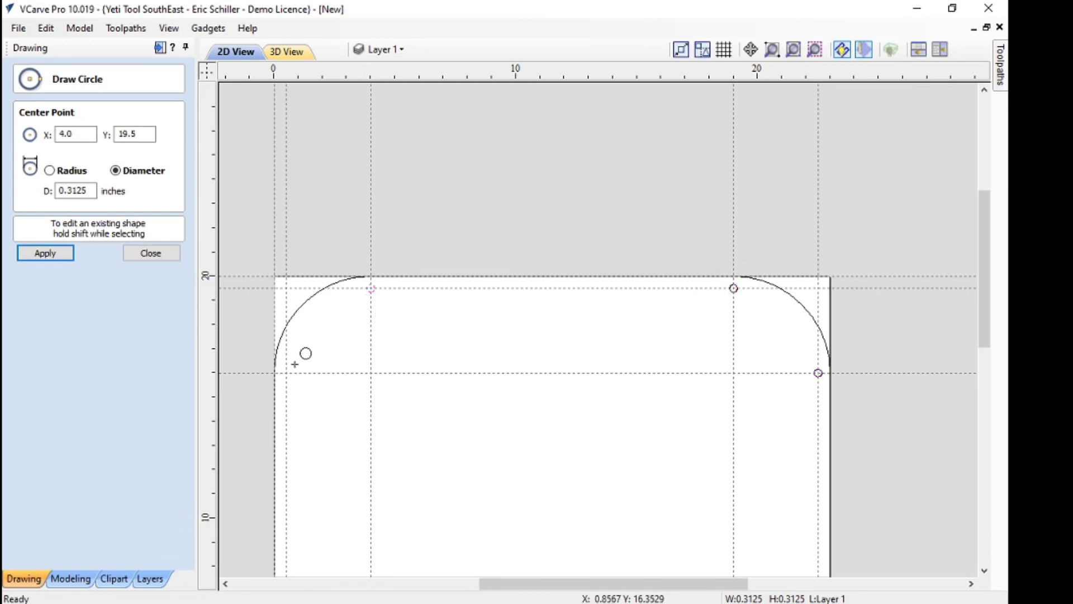
- Place two 0.3125 inch circles along the plate's left edge on the X 0.5 guide, at Y 16.0 and Y 4.0
{"action": "left_click", "coordinate": [285, 371]}
{"action": "scroll", "coordinate": [478, 347], "scroll_direction": "down", "scroll_amount": 3}
{"action": "scroll", "coordinate": [478, 347], "scroll_direction": "up", "scroll_amount": 3}
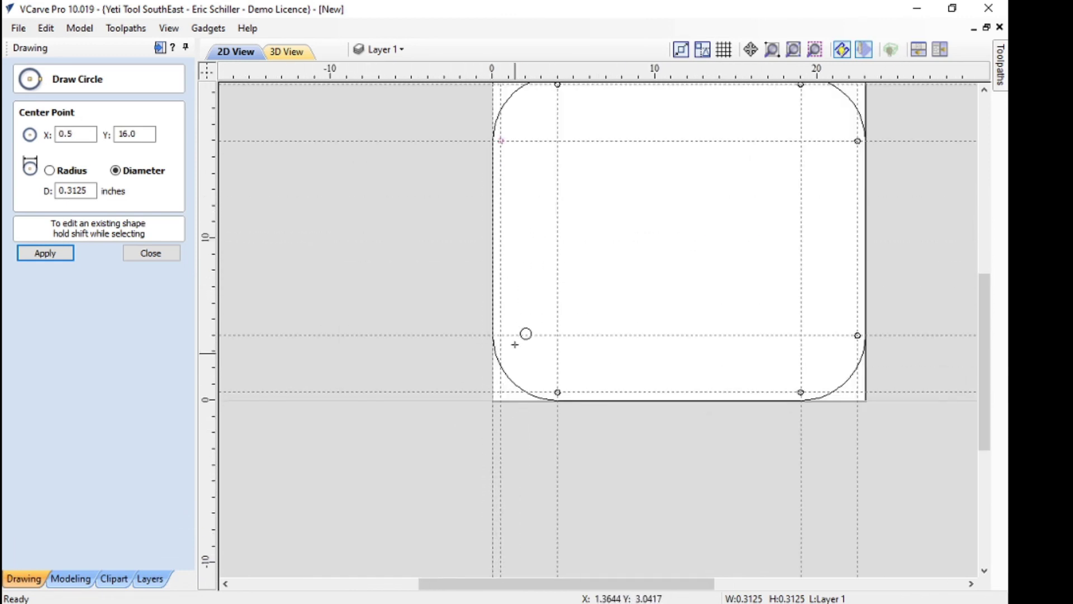
{"action": "left_click", "coordinate": [501, 336]}
{"action": "scroll", "coordinate": [365, 420], "scroll_direction": "down", "scroll_amount": 3}
- Hide Layer 1 and show it again
{"action": "left_click", "coordinate": [367, 411]}
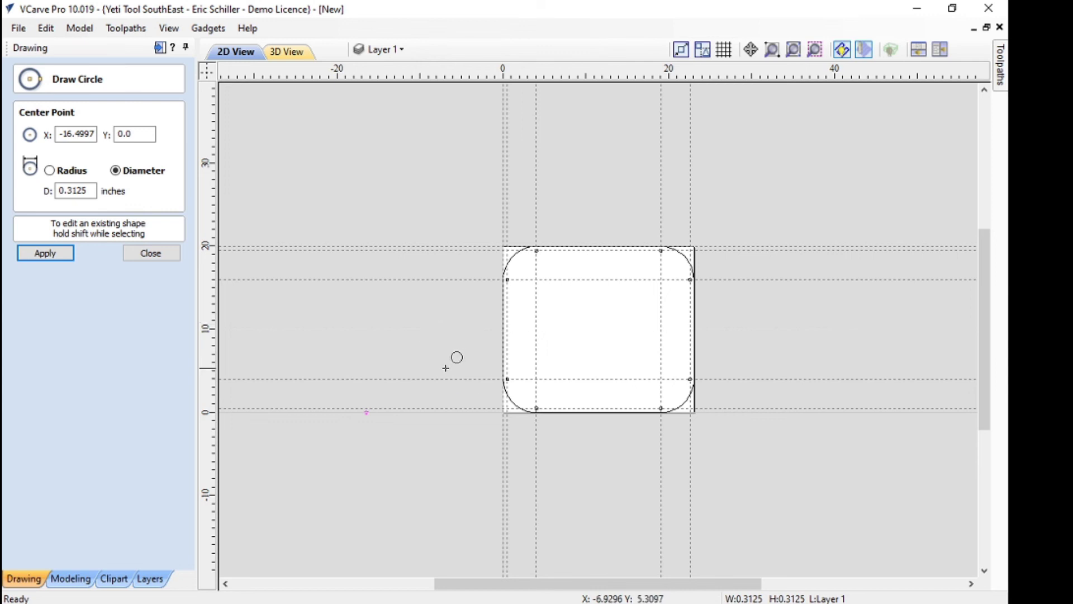
{"action": "scroll", "coordinate": [441, 393], "scroll_direction": "up", "scroll_amount": 3}
{"action": "scroll", "coordinate": [347, 335], "scroll_direction": "down", "scroll_amount": 3}
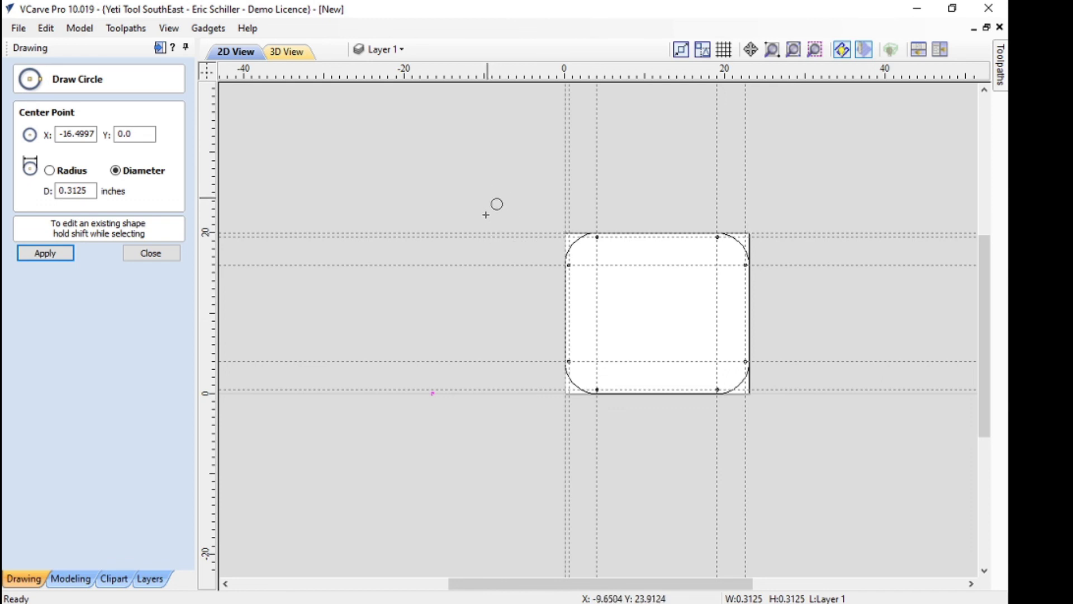
{"action": "left_click", "coordinate": [403, 51]}
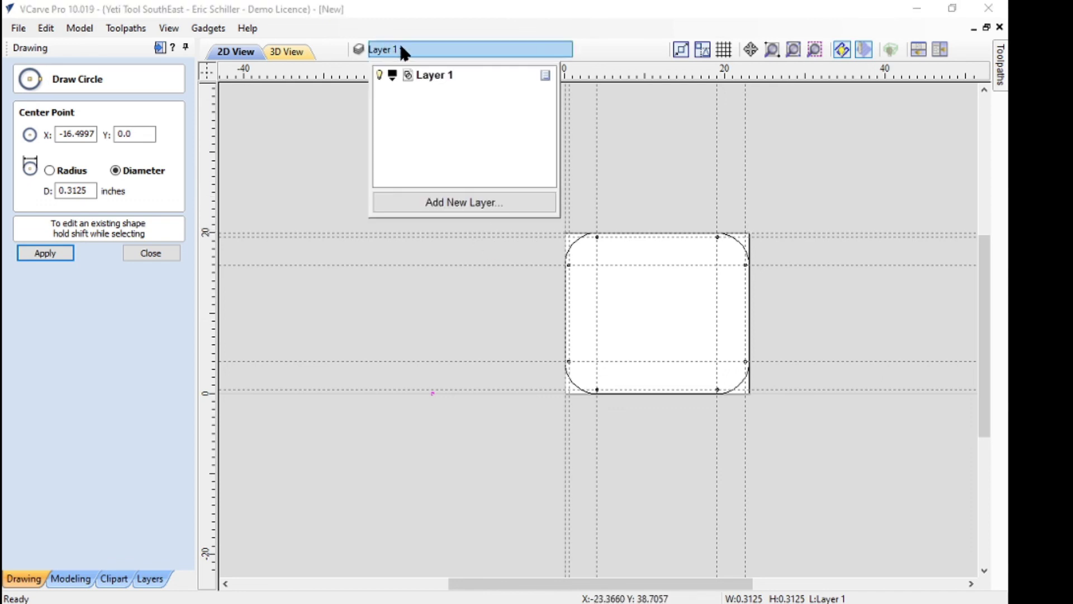
{"action": "left_click", "coordinate": [381, 75]}
{"action": "left_click", "coordinate": [380, 75]}
{"action": "left_click", "coordinate": [390, 289]}
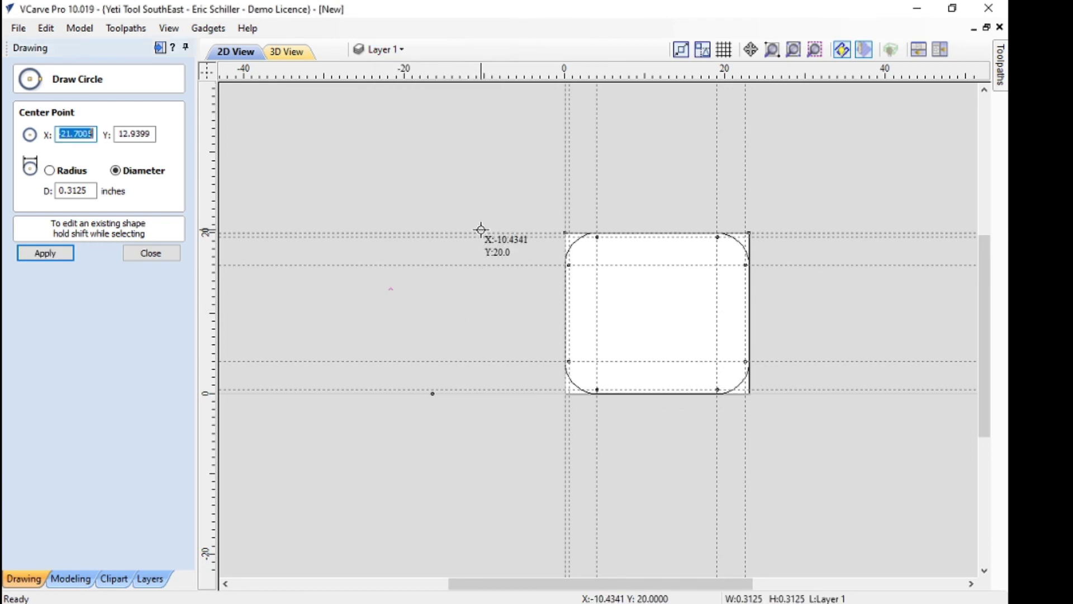
- Close the circle tool and delete all five horizontal guides crossing the plate
{"action": "left_click", "coordinate": [150, 253]}
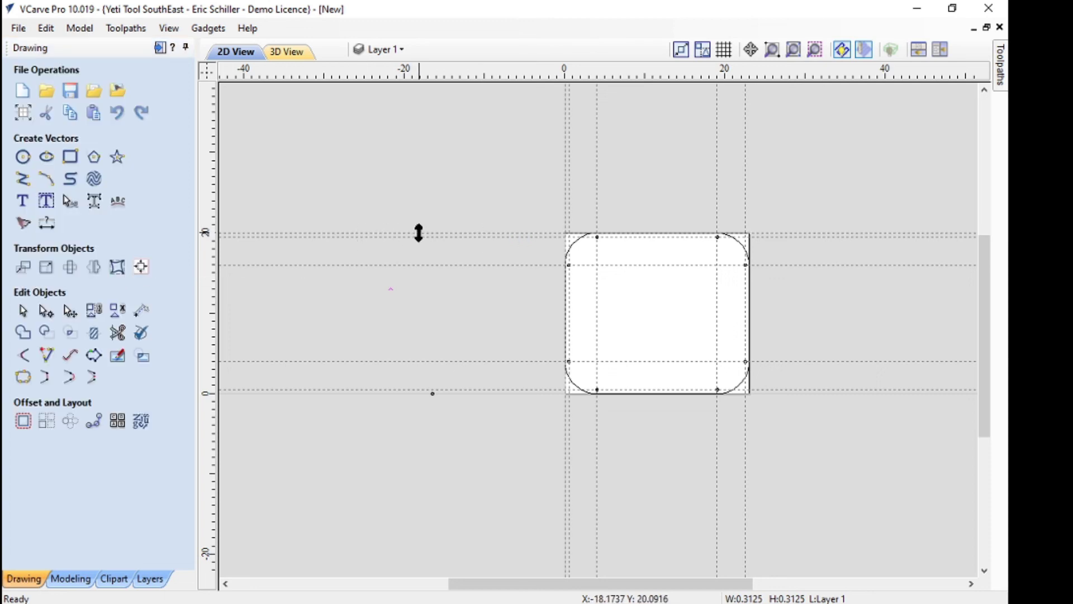
{"action": "double_click", "coordinate": [417, 234]}
{"action": "left_click", "coordinate": [592, 168]}
{"action": "double_click", "coordinate": [462, 236]}
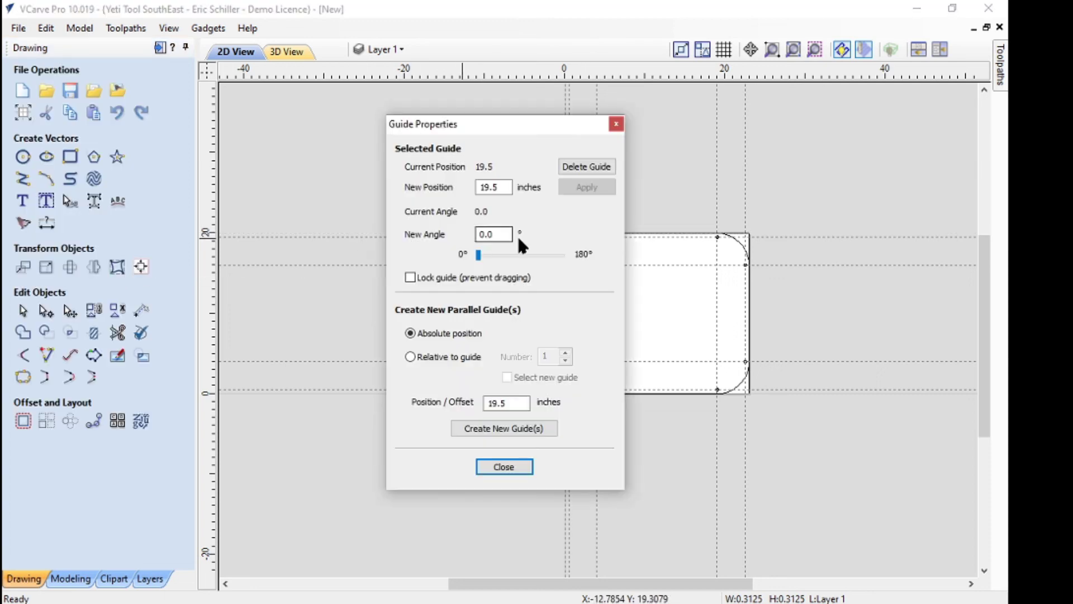
{"action": "left_click", "coordinate": [573, 167]}
{"action": "double_click", "coordinate": [451, 265]}
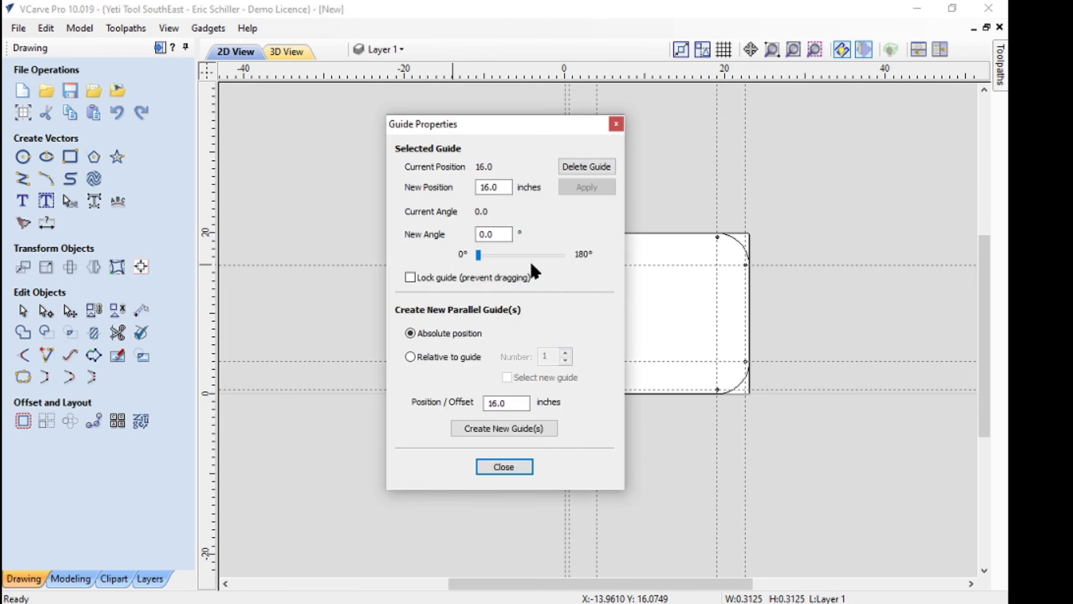
{"action": "left_click", "coordinate": [571, 166]}
{"action": "double_click", "coordinate": [409, 361]}
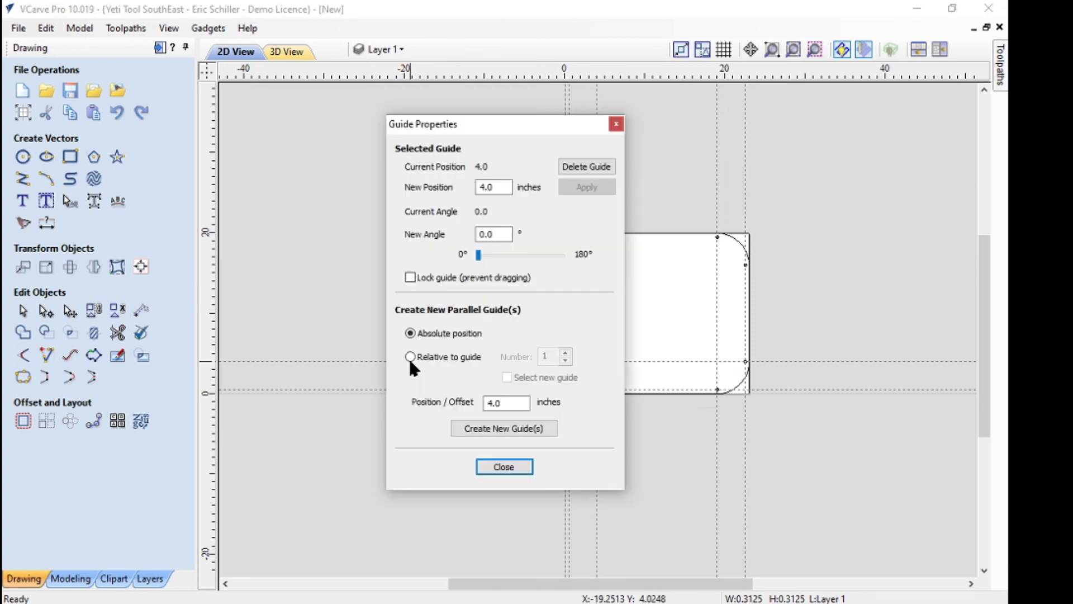
{"action": "left_click", "coordinate": [556, 167]}
{"action": "double_click", "coordinate": [475, 390]}
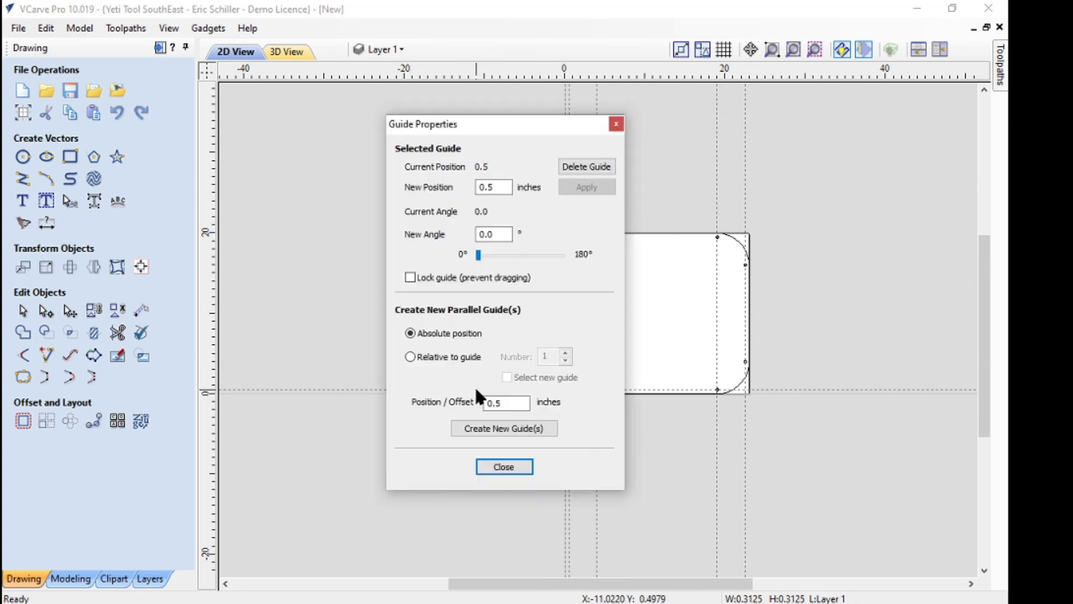
{"action": "left_click", "coordinate": [584, 167]}
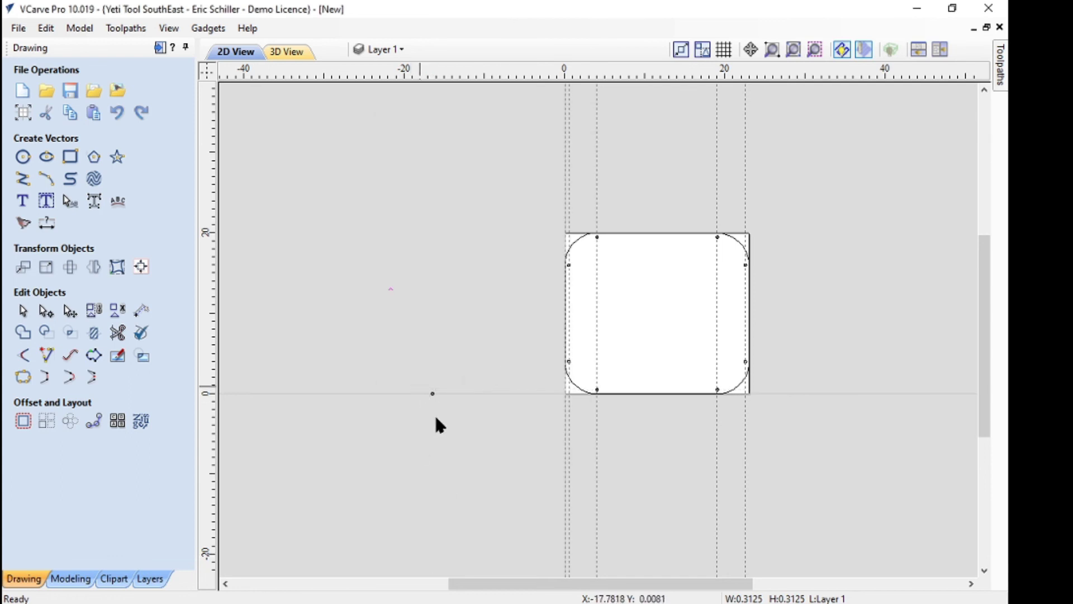
- Delete the vertical guide at 0.5 inches and the two stray circles outside the plate
{"action": "double_click", "coordinate": [568, 474]}
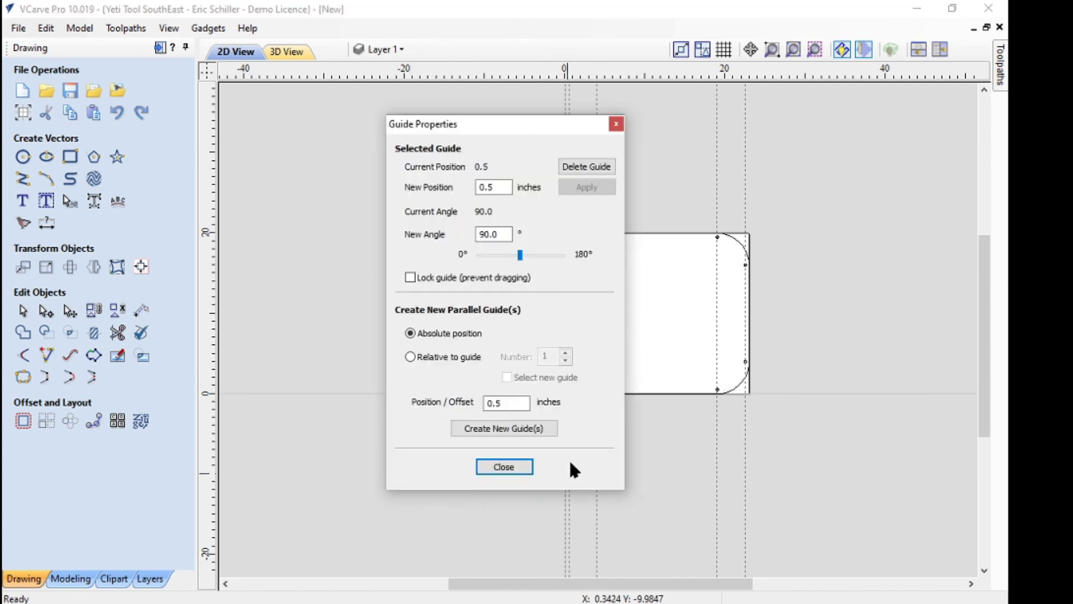
{"action": "left_click", "coordinate": [595, 167]}
{"action": "left_click_drag", "start_coordinate": [326, 258], "coordinate": [414, 329]}
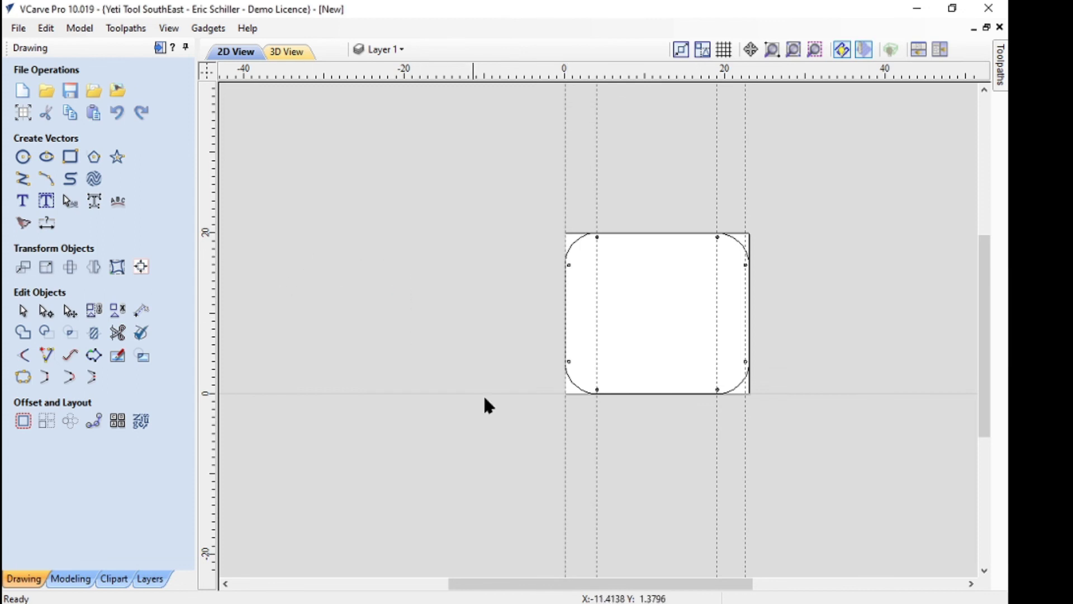
- Delete the four remaining vertical guides, from the plate's left edge through the one near its right edge
{"action": "double_click", "coordinate": [566, 480]}
{"action": "left_click", "coordinate": [578, 165]}
{"action": "double_click", "coordinate": [595, 476]}
{"action": "left_click", "coordinate": [592, 167]}
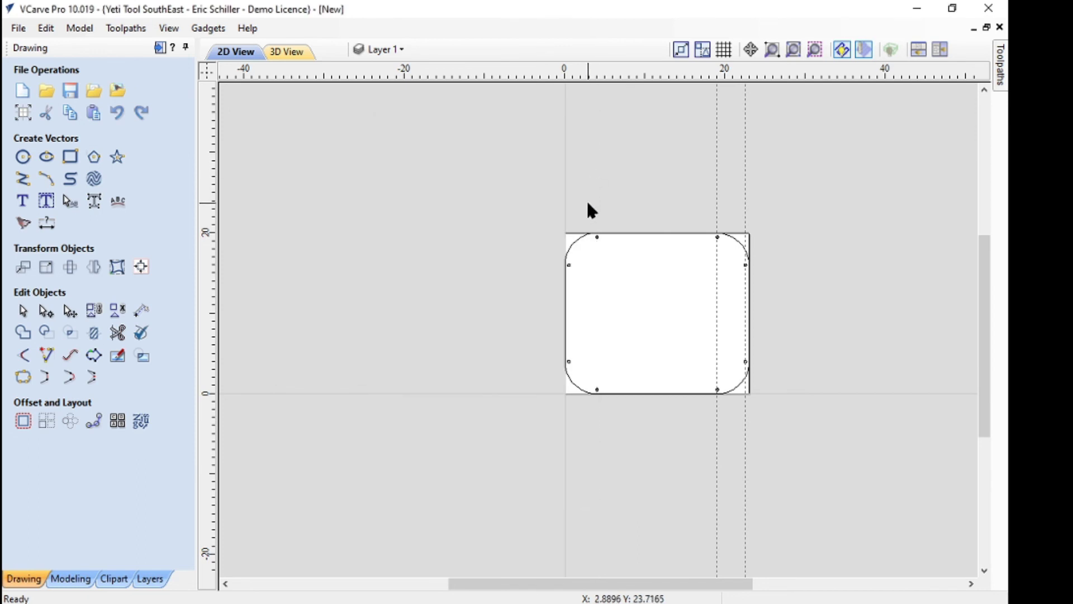
{"action": "double_click", "coordinate": [719, 164]}
{"action": "left_click", "coordinate": [600, 167]}
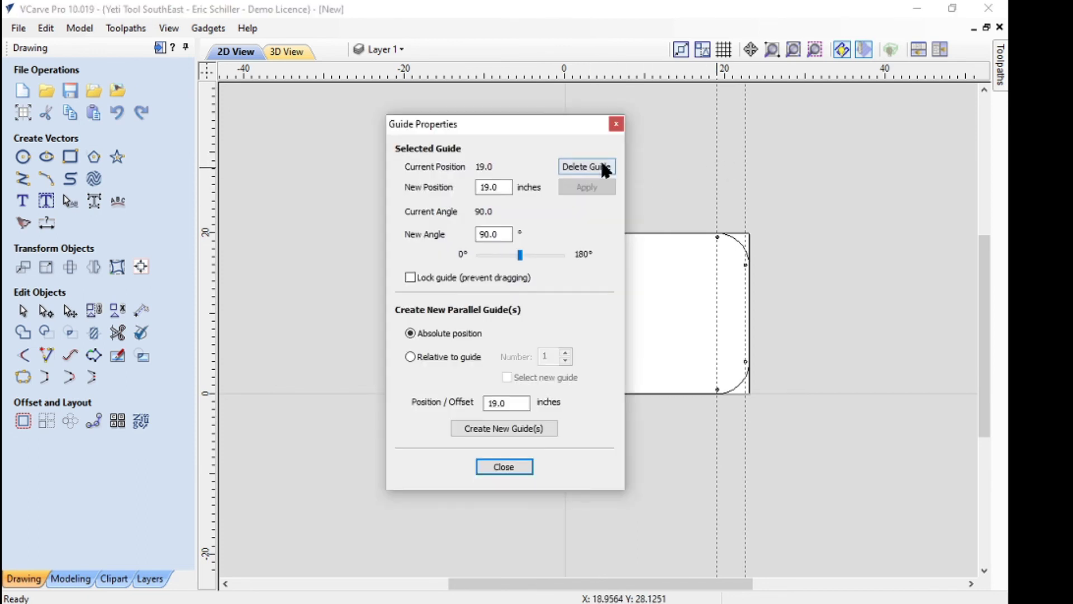
{"action": "double_click", "coordinate": [743, 150]}
{"action": "left_click", "coordinate": [586, 166]}
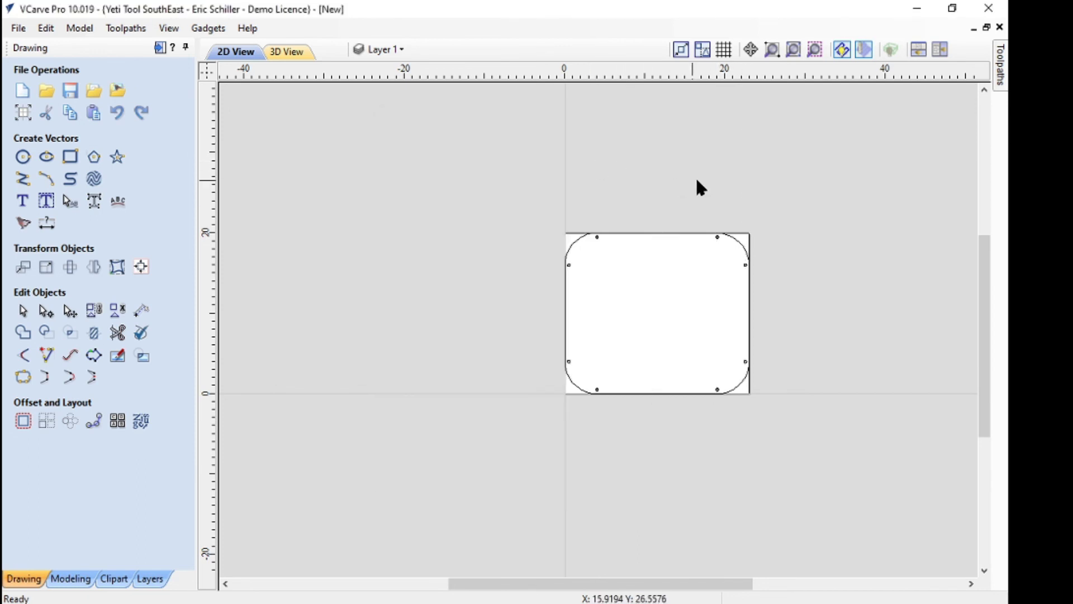
- Open the job setup of the 23 by 20 inch plate drawing
{"action": "scroll", "coordinate": [531, 291], "scroll_direction": "up", "scroll_amount": 2}
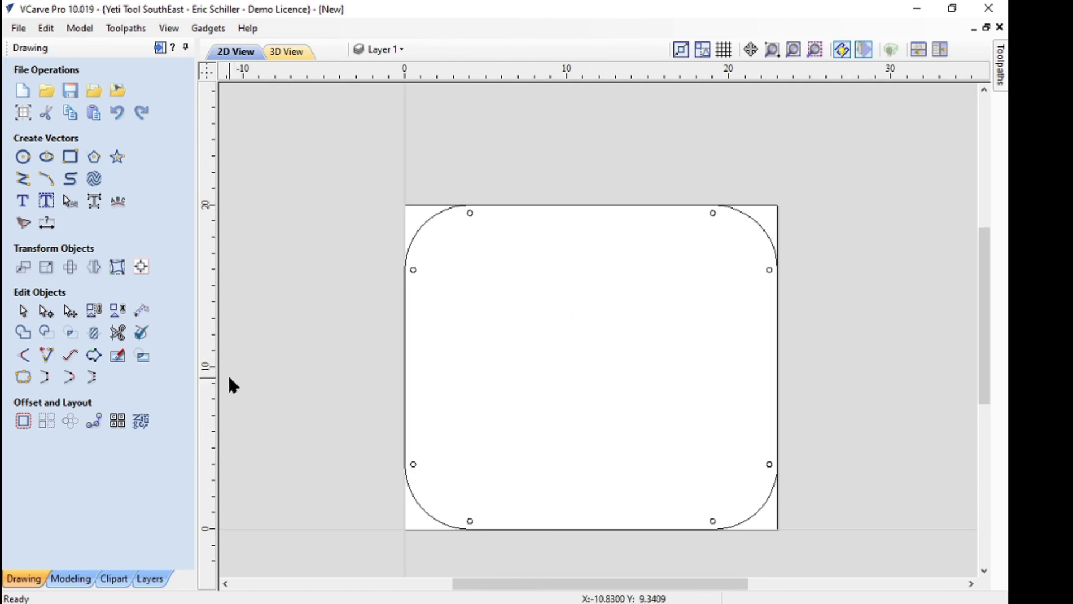
{"action": "left_click", "coordinate": [20, 116]}
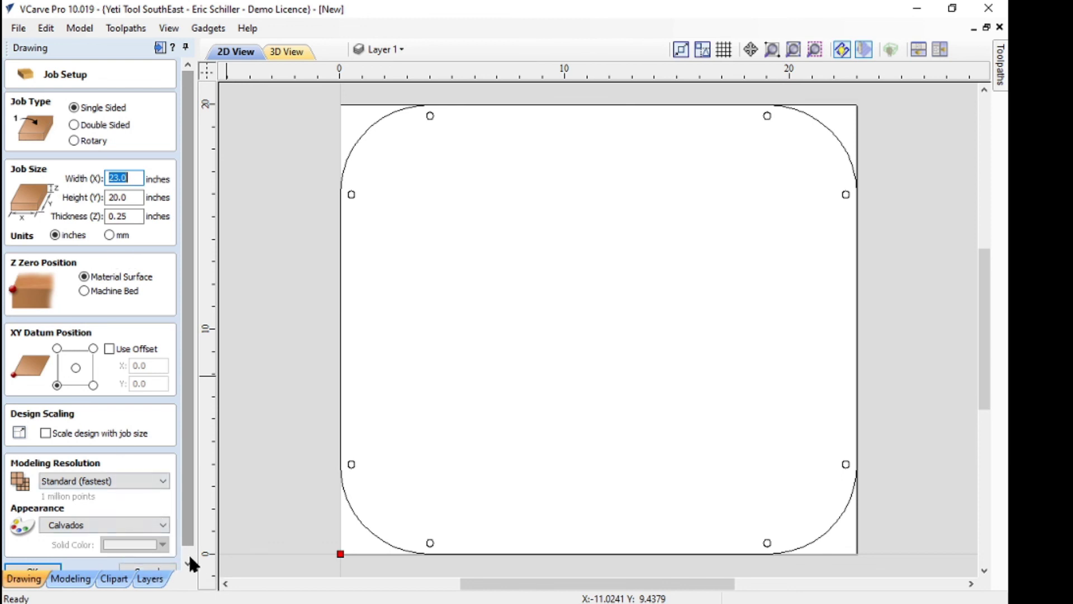
{"action": "scroll", "coordinate": [185, 551], "scroll_direction": "down", "scroll_amount": 1}
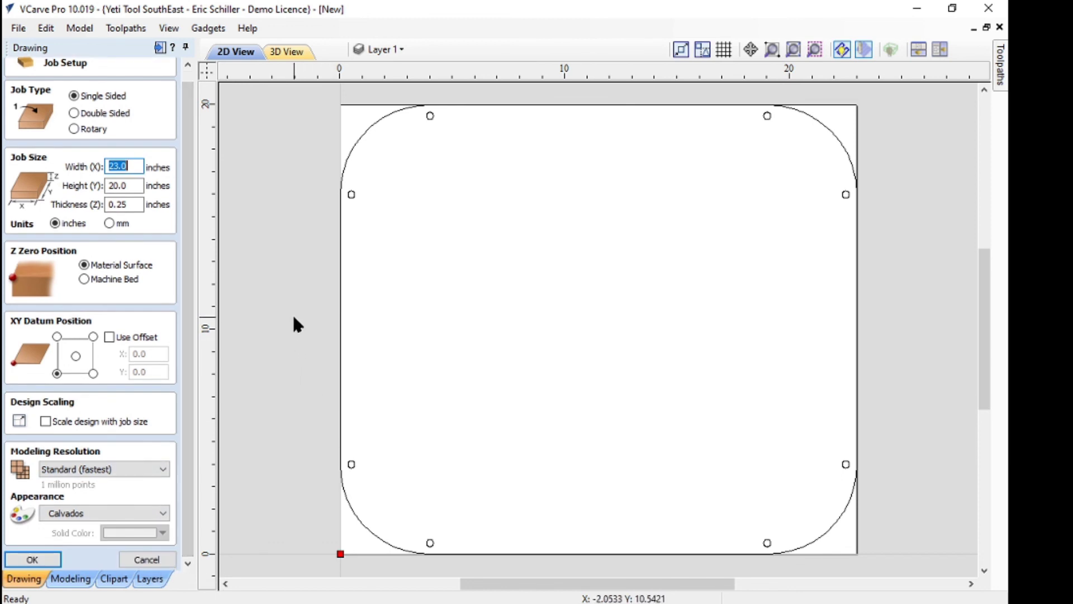